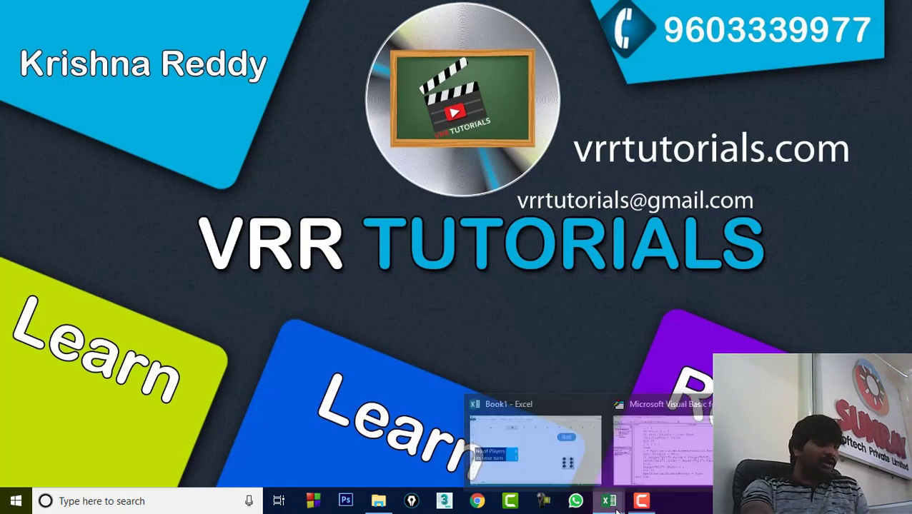
Step: Bring the dice game forward, roll ten times through the 4 players' turns, then select B10
{"action": "left_click", "coordinate": [564, 466]}
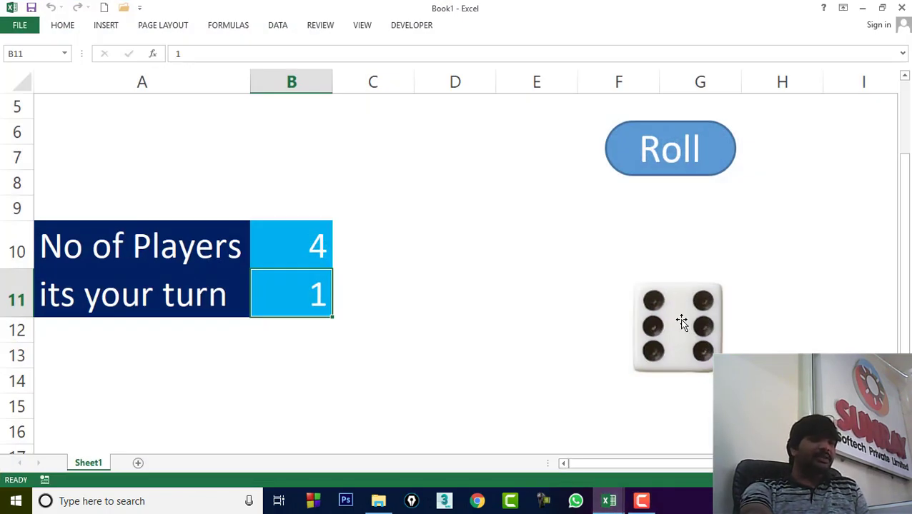
{"action": "left_click", "coordinate": [673, 162]}
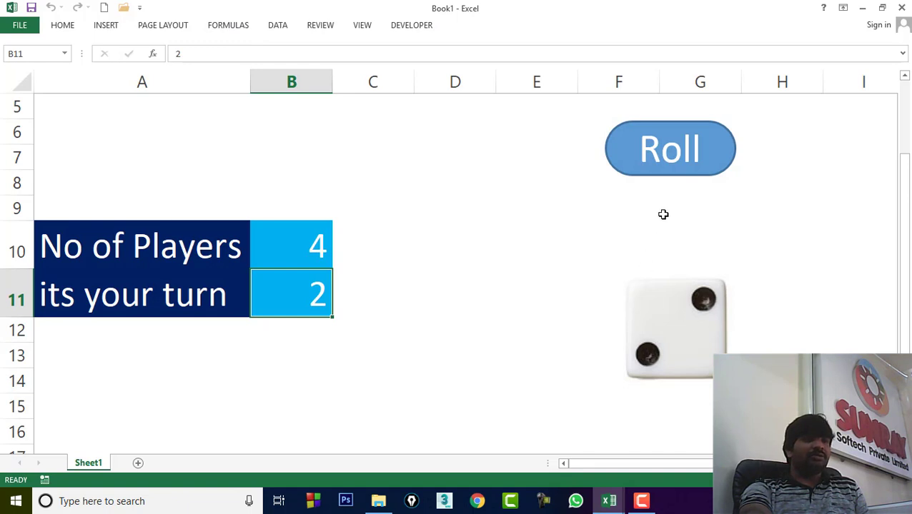
{"action": "left_click", "coordinate": [671, 164]}
{"action": "left_click", "coordinate": [670, 164]}
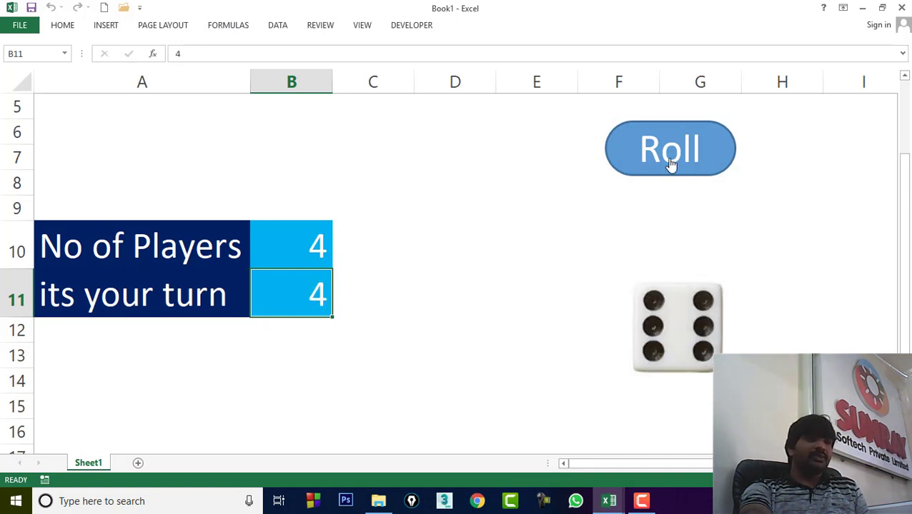
{"action": "left_click", "coordinate": [670, 163]}
{"action": "left_click", "coordinate": [671, 164]}
{"action": "left_click", "coordinate": [671, 164]}
{"action": "left_click", "coordinate": [670, 163]}
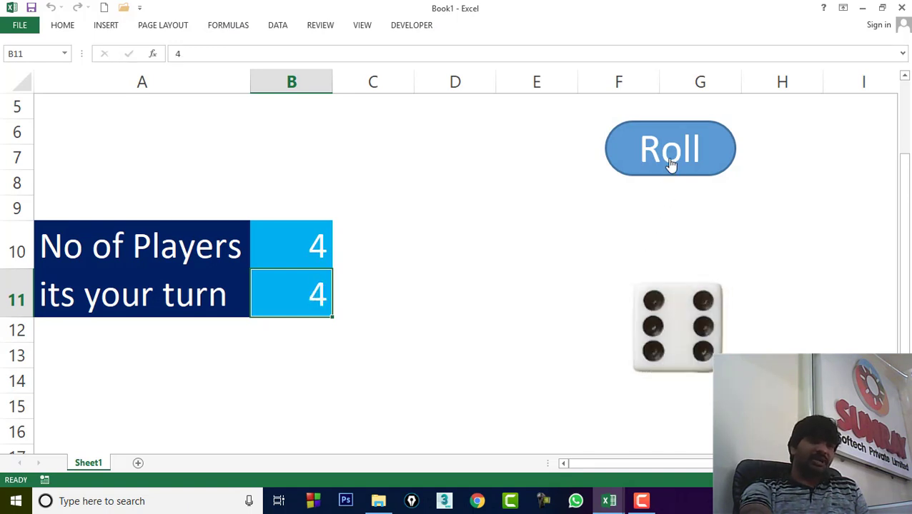
{"action": "left_click", "coordinate": [671, 164]}
{"action": "left_click", "coordinate": [671, 163]}
{"action": "left_click", "coordinate": [670, 164]}
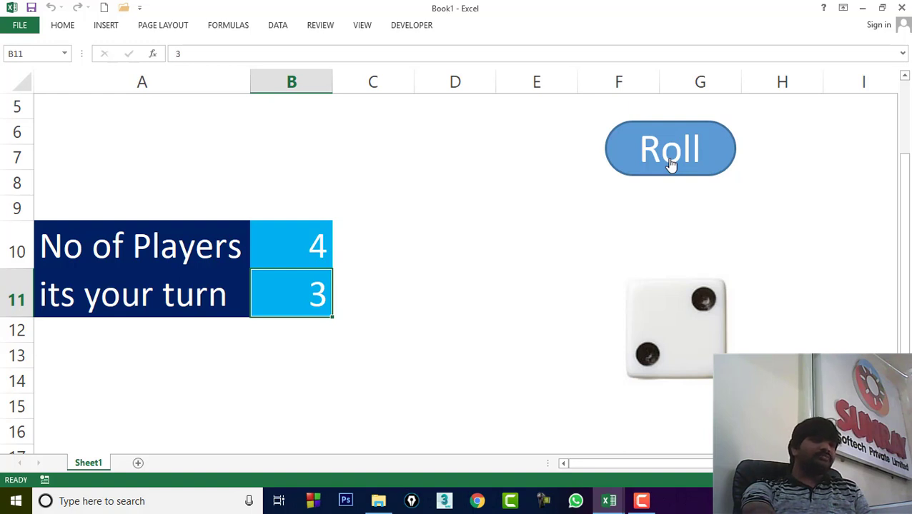
{"action": "left_click", "coordinate": [316, 254]}
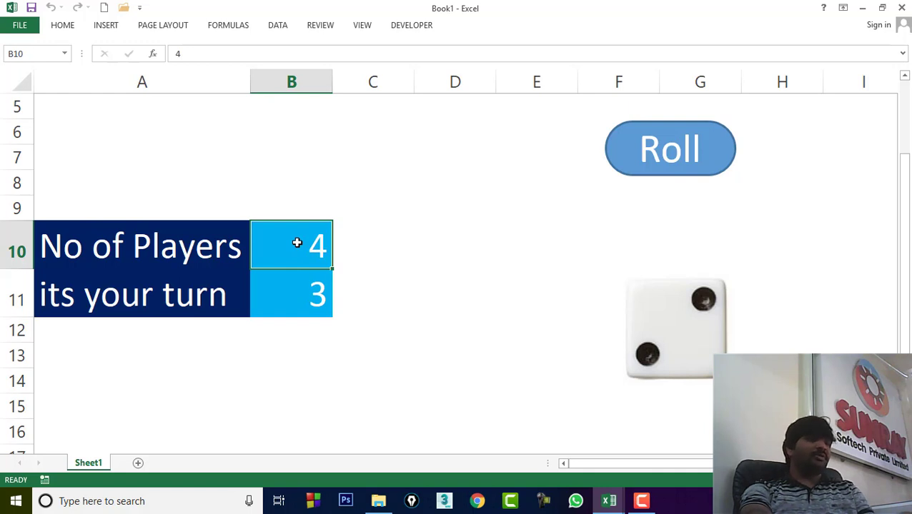
Step: Enter 5 as the number of players in B10 and roll four times until the turn wraps past 5
{"action": "type", "text": "5"}
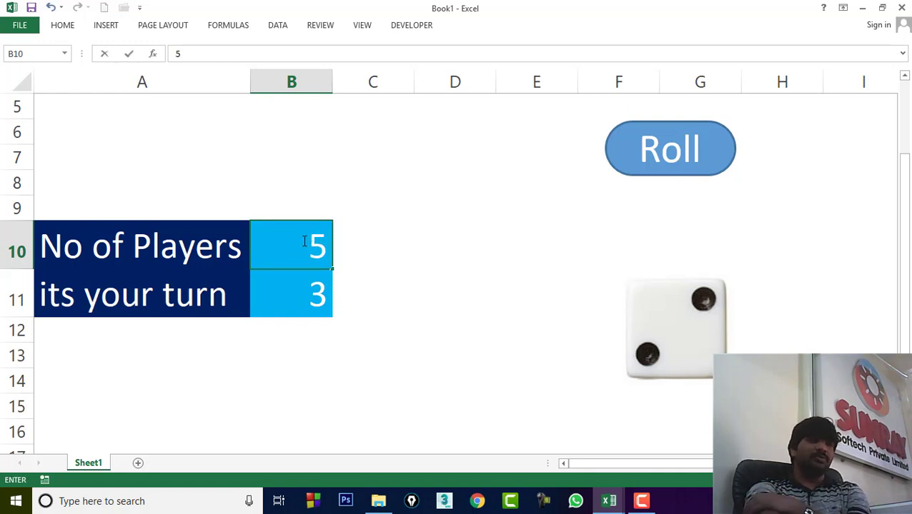
{"action": "left_click", "coordinate": [660, 166]}
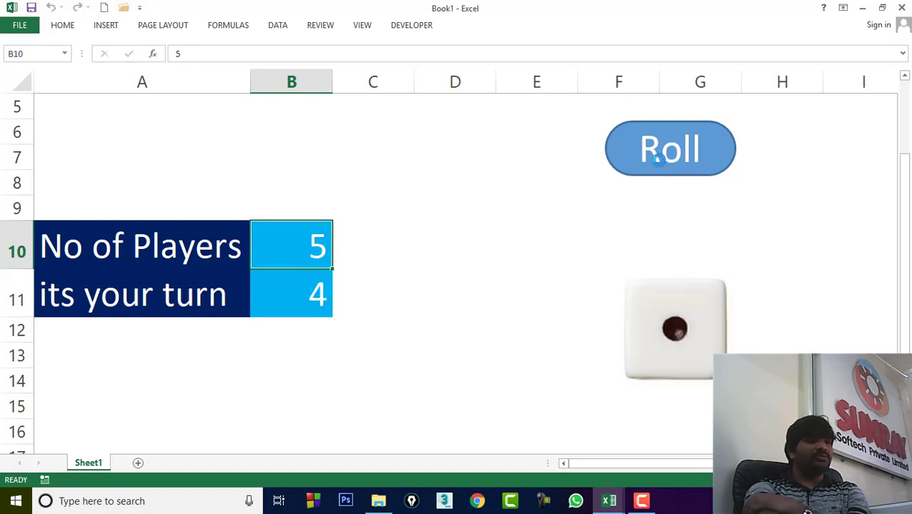
{"action": "left_click", "coordinate": [660, 164]}
{"action": "left_click", "coordinate": [660, 166]}
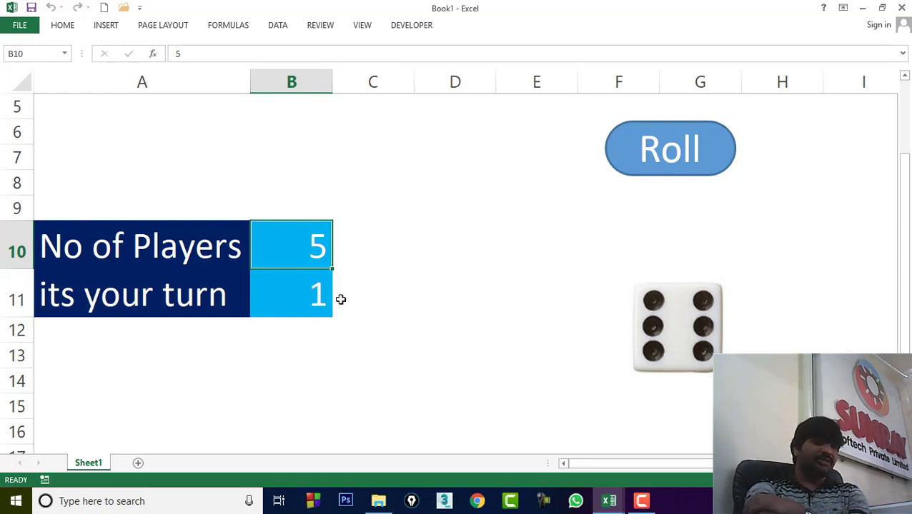
{"action": "left_click", "coordinate": [684, 161]}
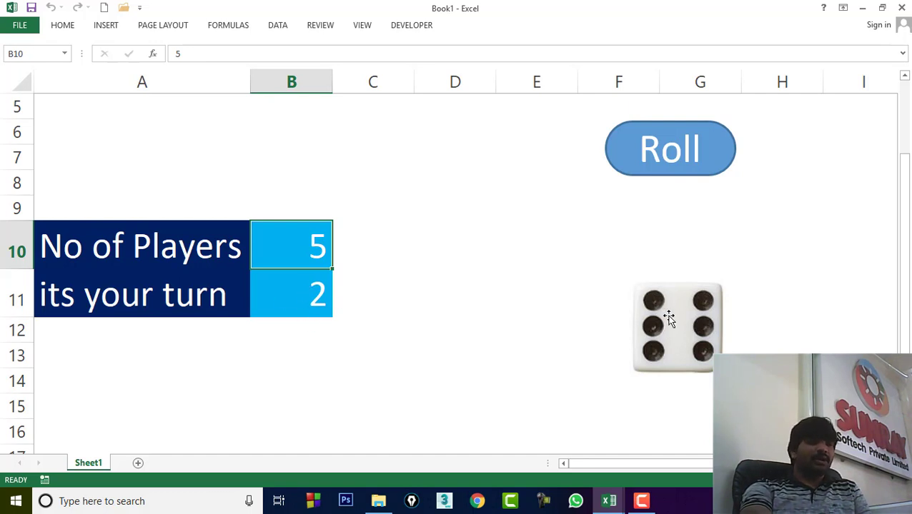
Step: Roll nine more times, cycling through all five players until player 1's turn shows a one
{"action": "left_click", "coordinate": [690, 170]}
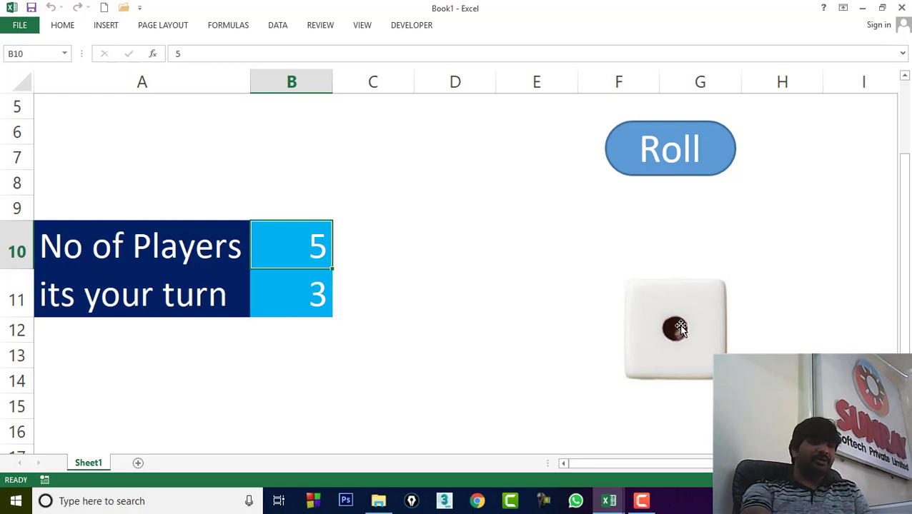
{"action": "left_click", "coordinate": [668, 173]}
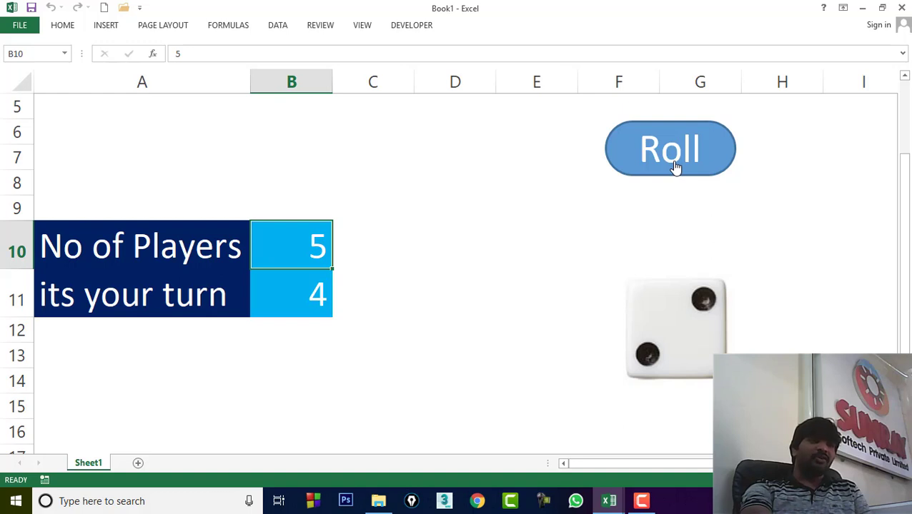
{"action": "left_click", "coordinate": [675, 165]}
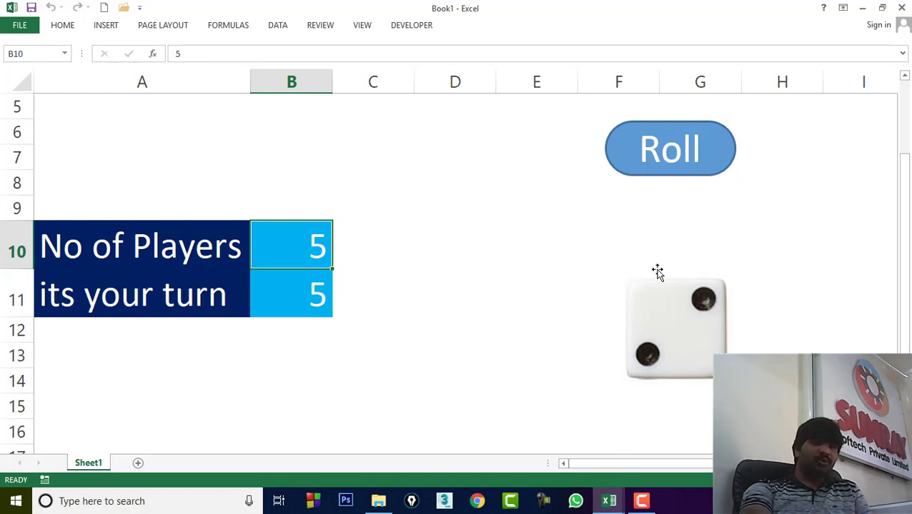
{"action": "left_click", "coordinate": [688, 163]}
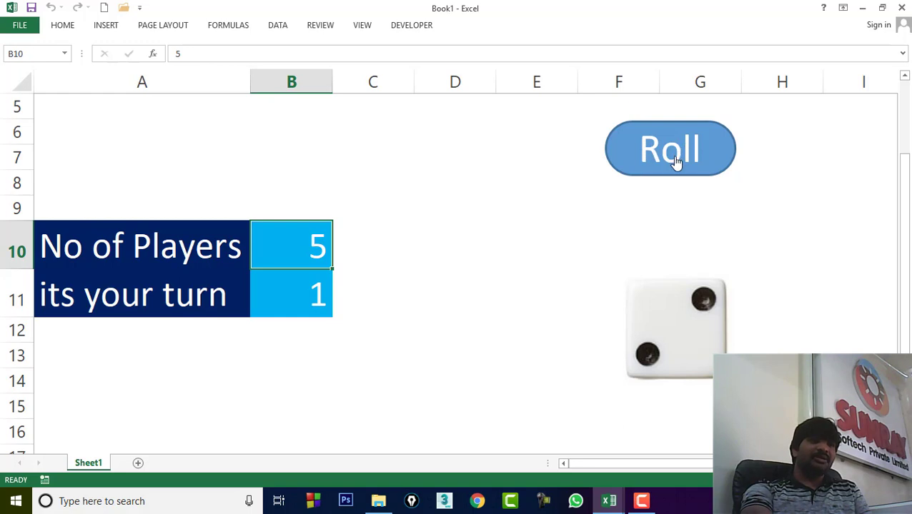
{"action": "left_click", "coordinate": [675, 162]}
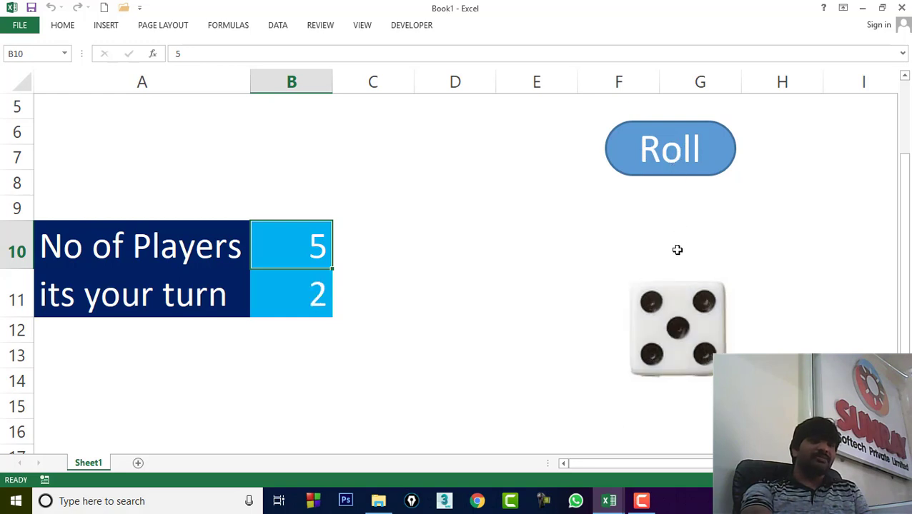
{"action": "left_click", "coordinate": [673, 166]}
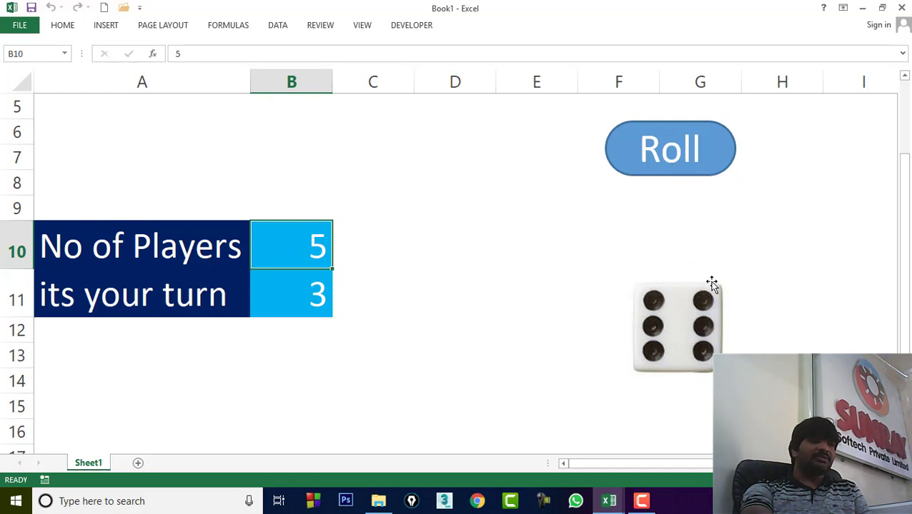
{"action": "left_click", "coordinate": [671, 175]}
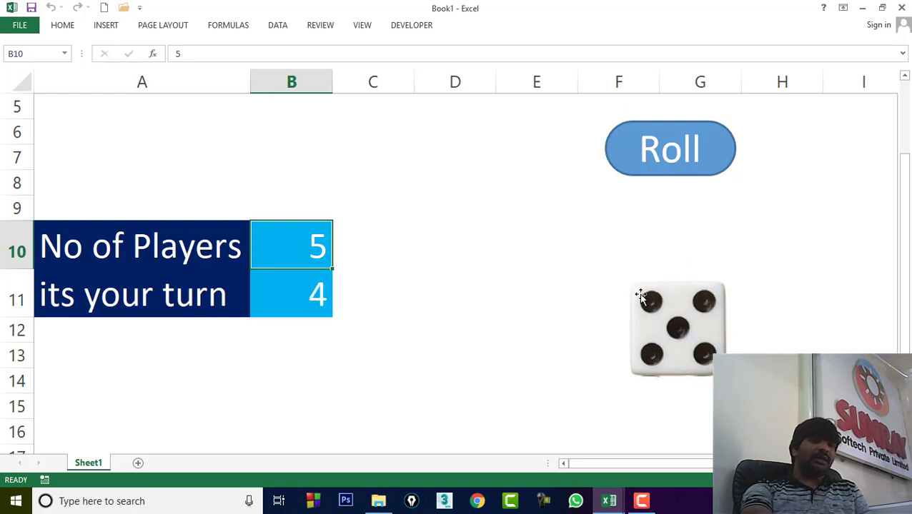
{"action": "left_click", "coordinate": [661, 174]}
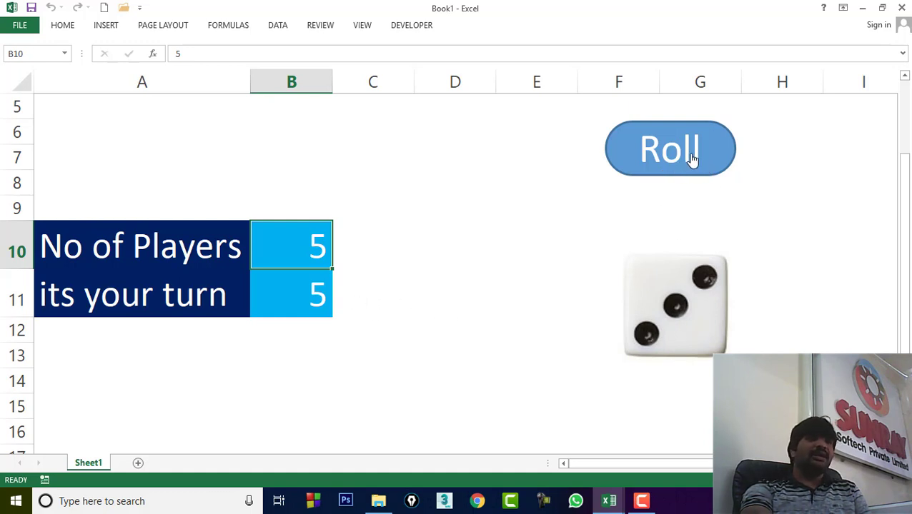
{"action": "left_click", "coordinate": [689, 157]}
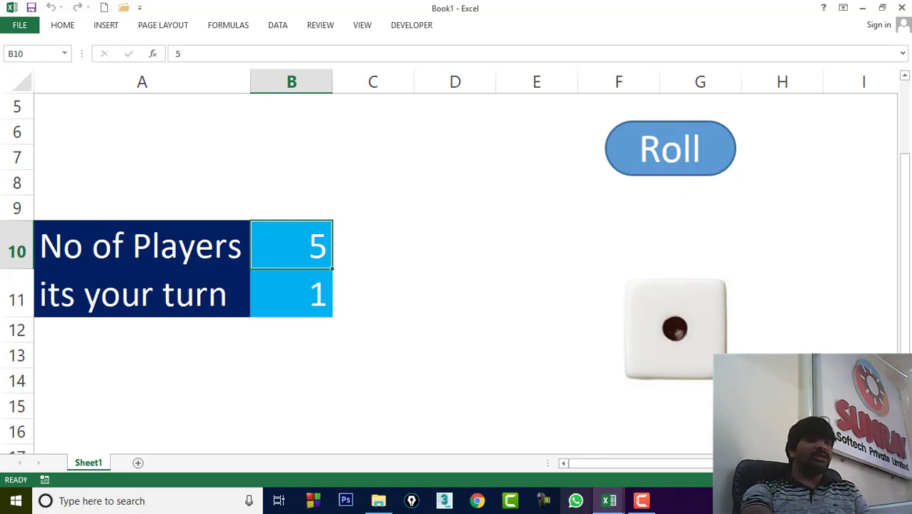
{"action": "mouse_move", "coordinate": [608, 501]}
{"action": "left_click", "coordinate": [661, 440]}
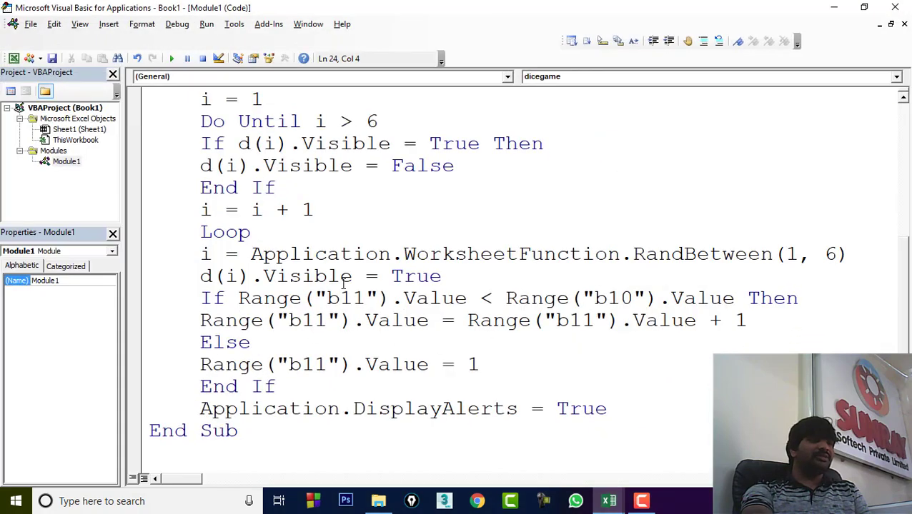
{"action": "scroll", "coordinate": [352, 286], "scroll_direction": "up", "scroll_amount": 4}
{"action": "scroll", "coordinate": [352, 284], "scroll_direction": "down", "scroll_amount": 3}
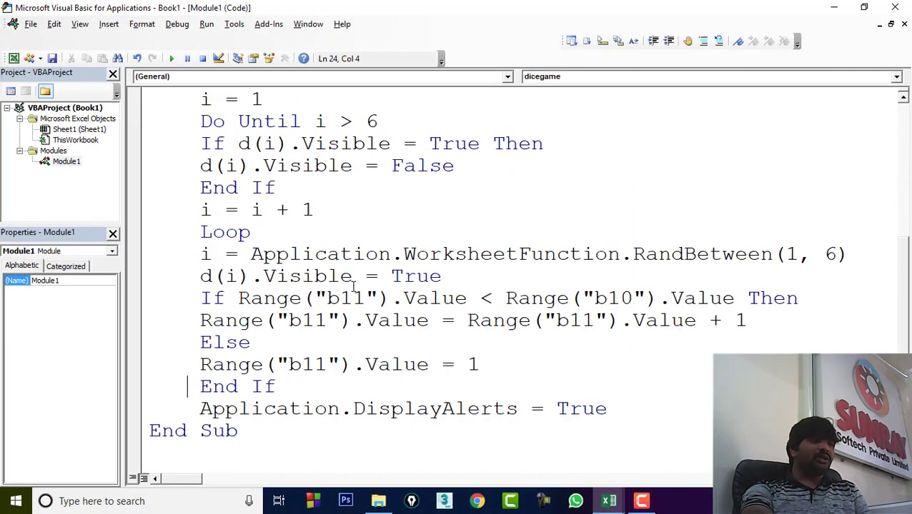
{"action": "left_click", "coordinate": [833, 8]}
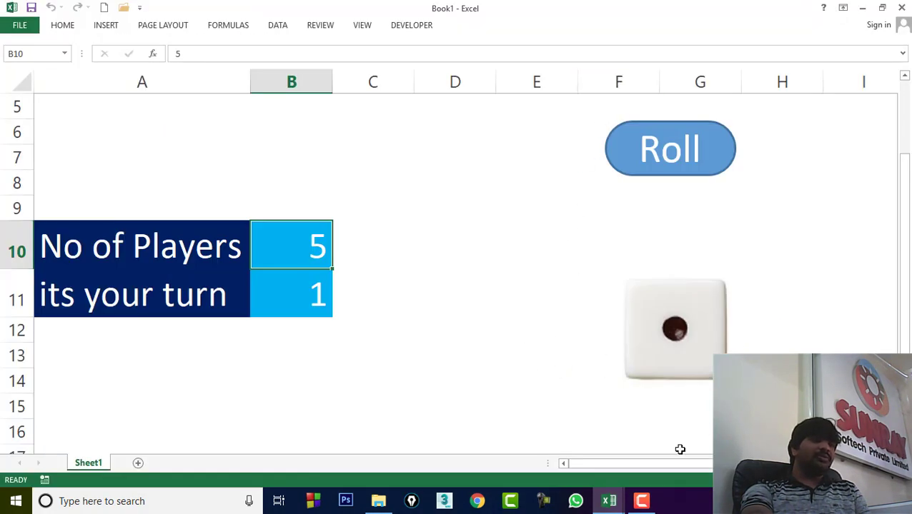
Step: Add a new Sheet2, hide its gridlines across the whole sheet, and bring up the dice images folder
{"action": "left_click", "coordinate": [139, 466]}
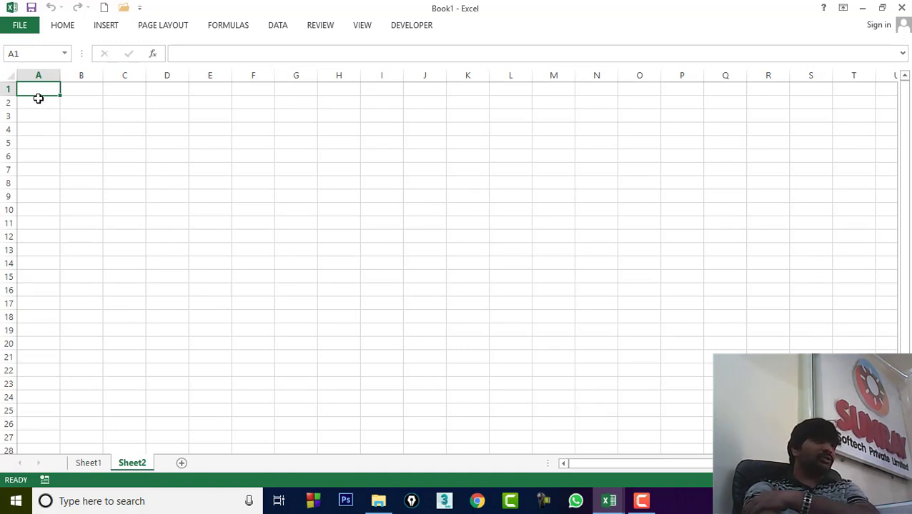
{"action": "key", "text": "ctrl+a"}
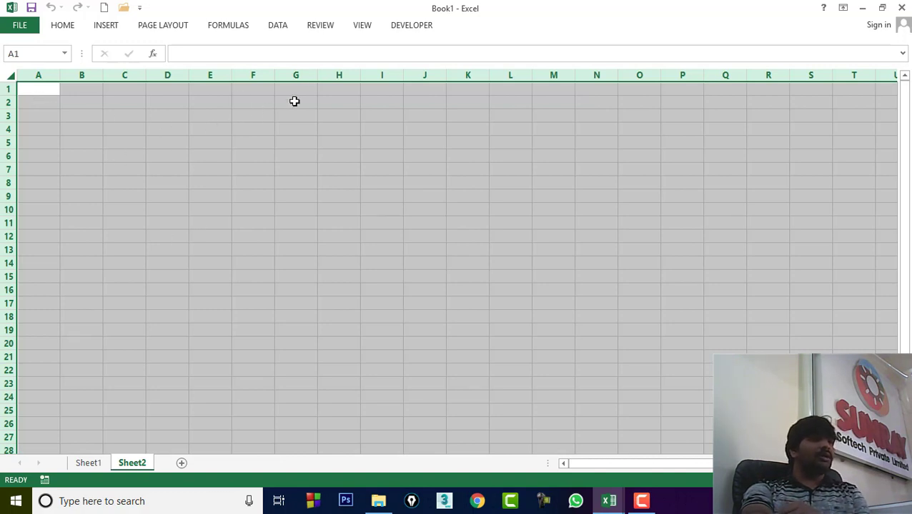
{"action": "left_click", "coordinate": [361, 25]}
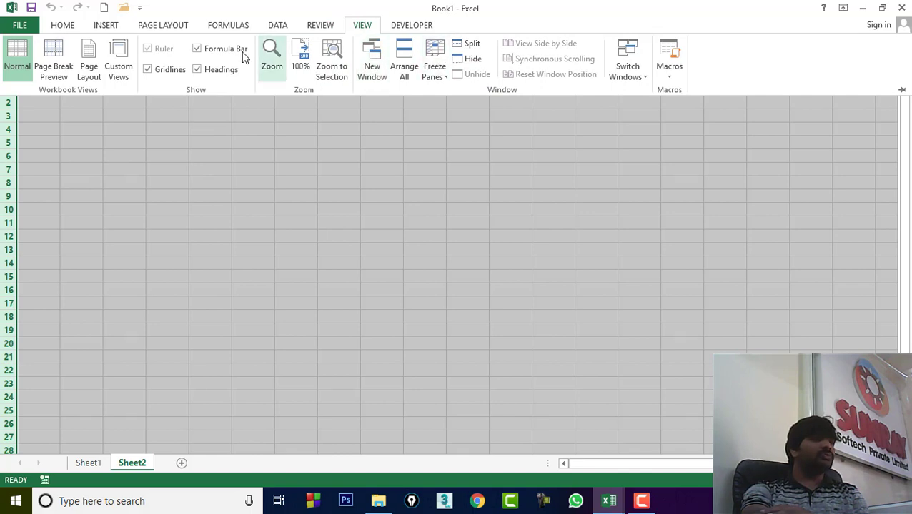
{"action": "left_click", "coordinate": [148, 70]}
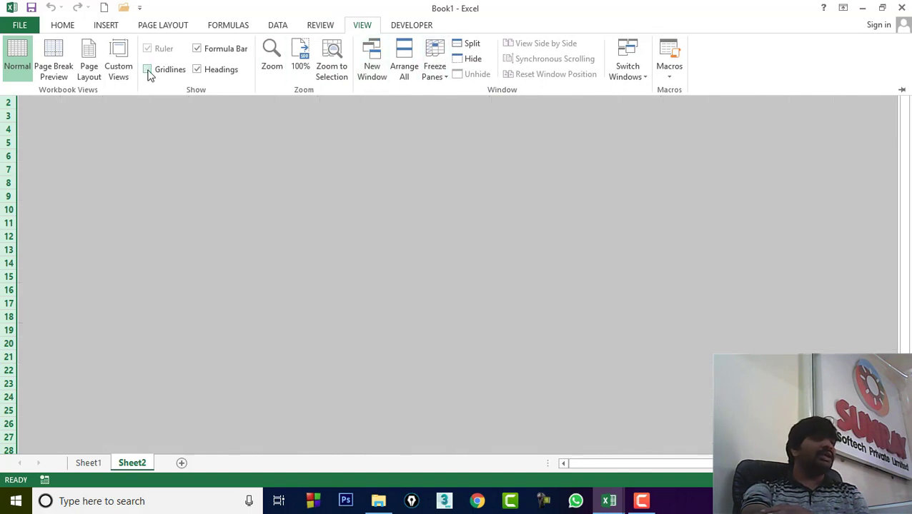
{"action": "left_click", "coordinate": [205, 225]}
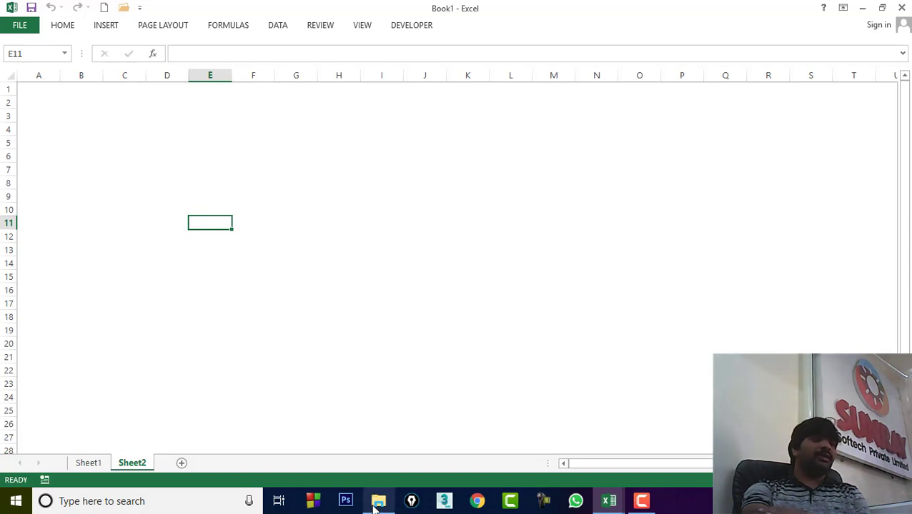
{"action": "left_click", "coordinate": [378, 501]}
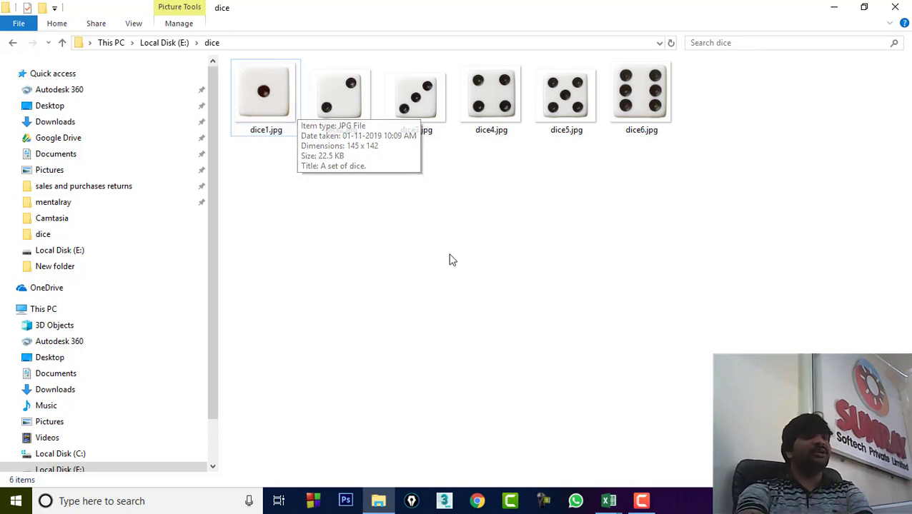
Step: Switch back to the blank, gridline-free Sheet2 in Excel's Book1
{"action": "left_click", "coordinate": [608, 501]}
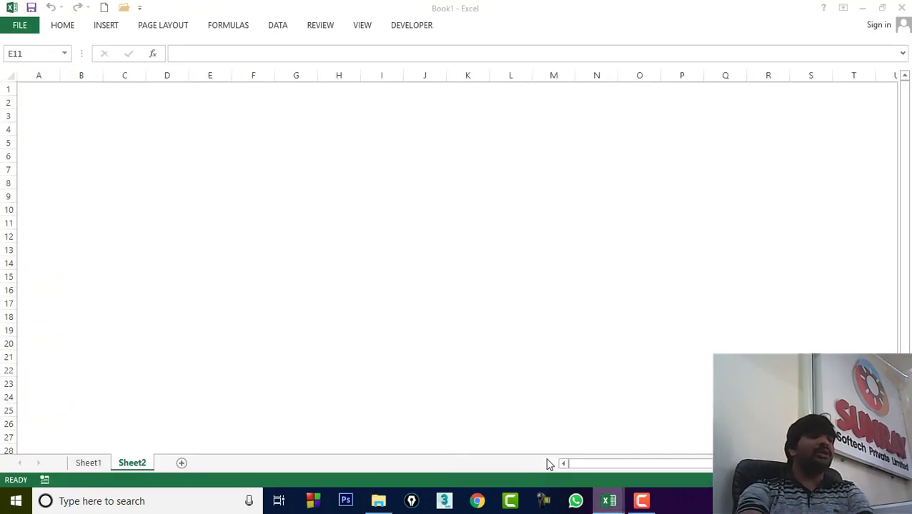
Step: Insert dice1.jpg, enlarge it and place it around columns J–L, rows 12–19
{"action": "left_click", "coordinate": [107, 26]}
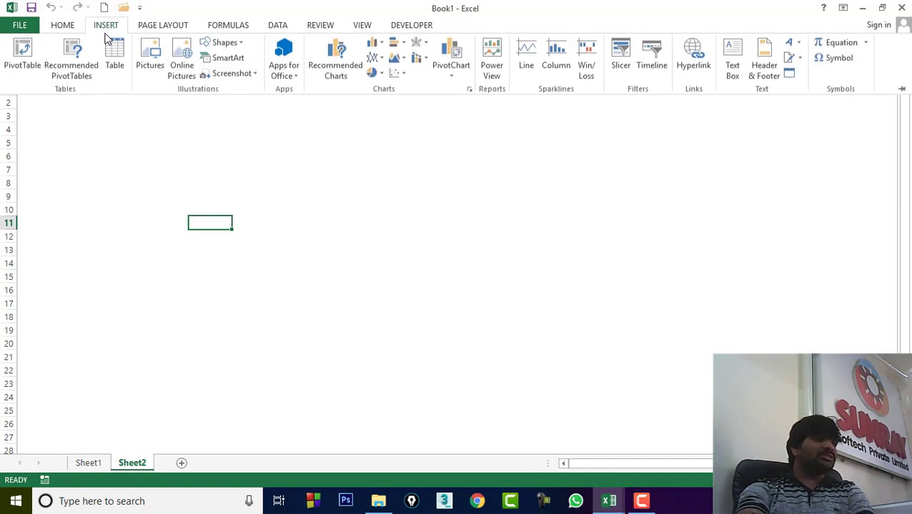
{"action": "left_click", "coordinate": [157, 70]}
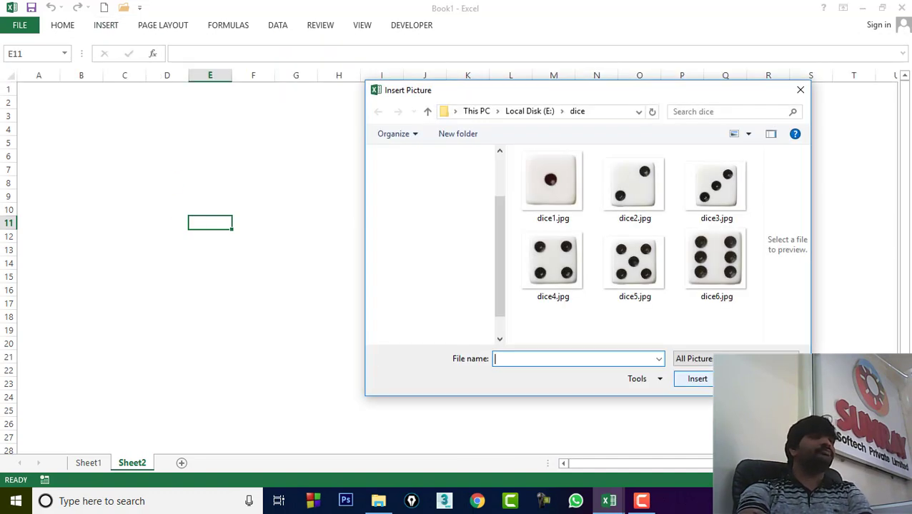
{"action": "left_click", "coordinate": [562, 187]}
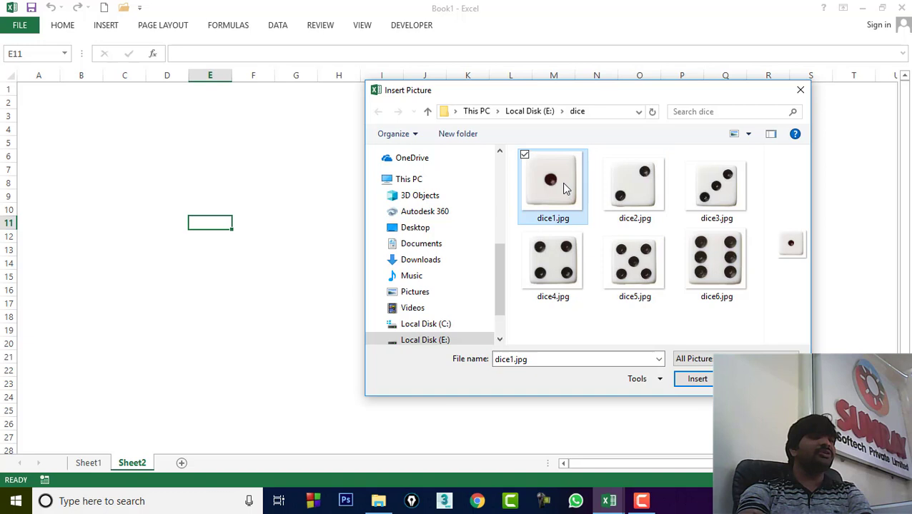
{"action": "left_click", "coordinate": [696, 379]}
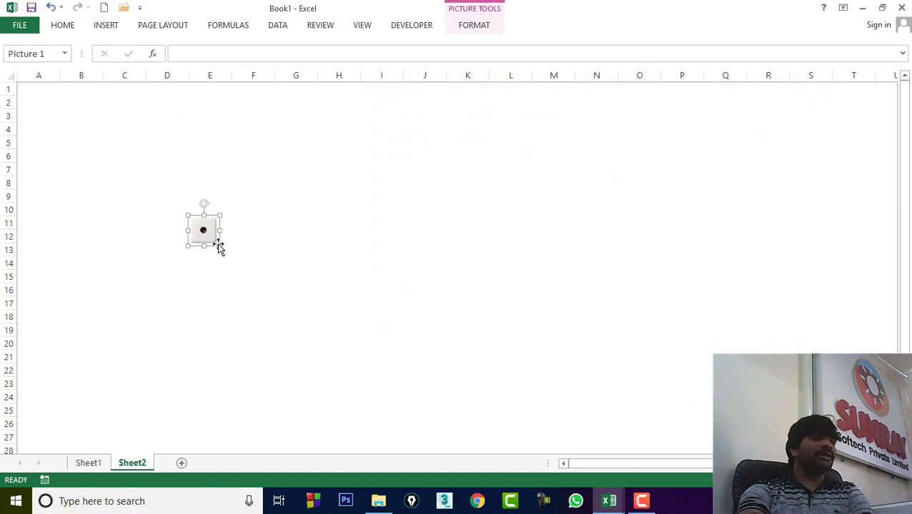
{"action": "mouse_move", "coordinate": [222, 245]}
{"action": "left_mouse_down"}
{"action": "mouse_move", "coordinate": [397, 339]}
{"action": "mouse_move", "coordinate": [413, 312]}
{"action": "mouse_move", "coordinate": [456, 311]}
{"action": "left_mouse_up"}
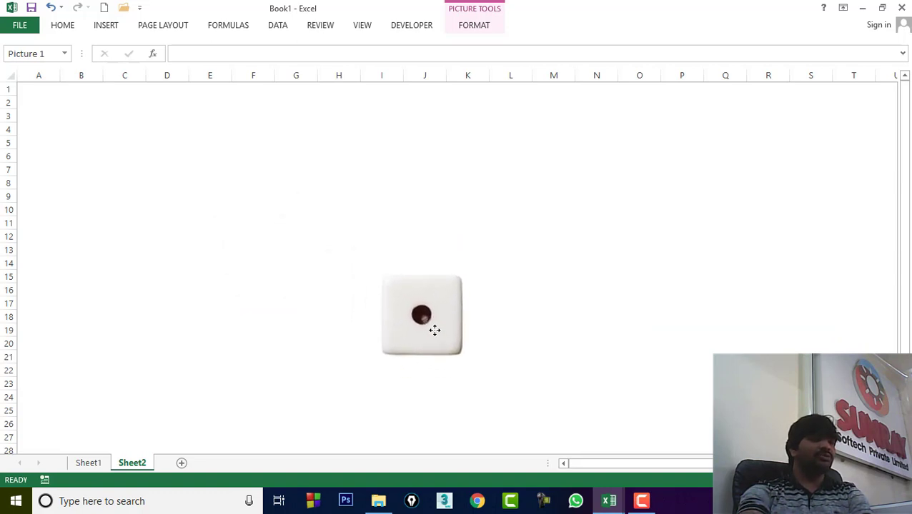
{"action": "left_click_drag", "start_coordinate": [456, 312], "coordinate": [475, 291]}
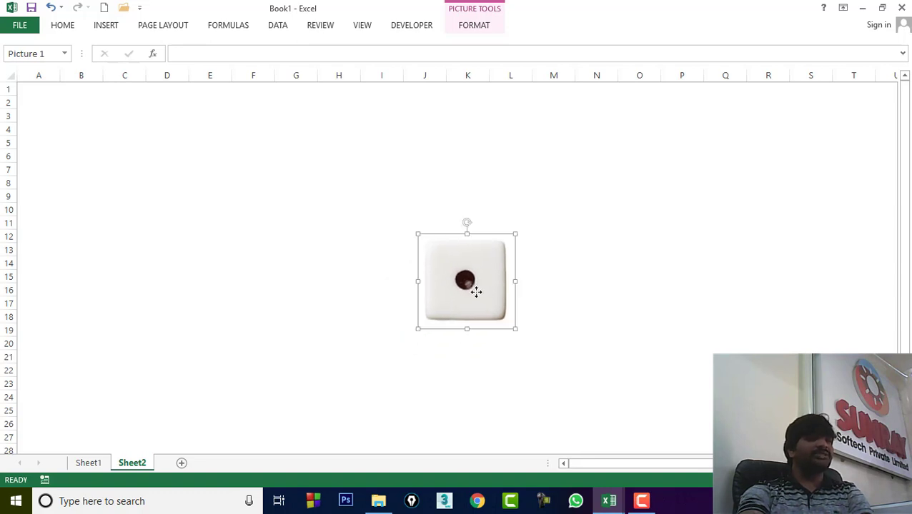
Step: Insert dice2.jpg and enlarge it over the one-dot die
{"action": "left_click", "coordinate": [107, 27]}
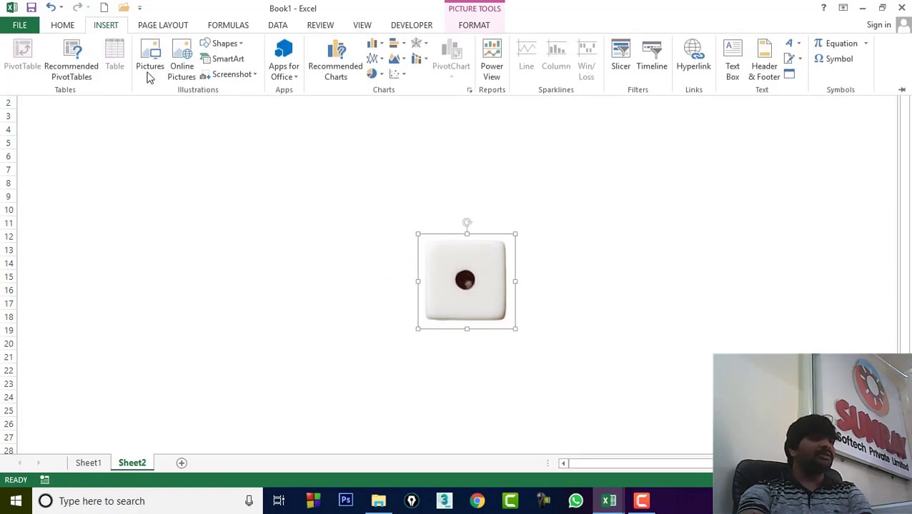
{"action": "left_click", "coordinate": [146, 75]}
{"action": "left_click", "coordinate": [647, 211]}
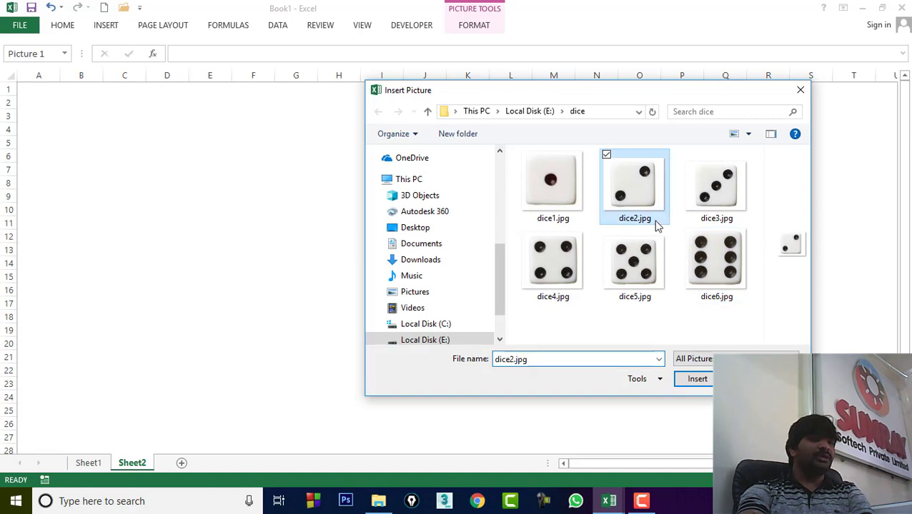
{"action": "left_click", "coordinate": [697, 379]}
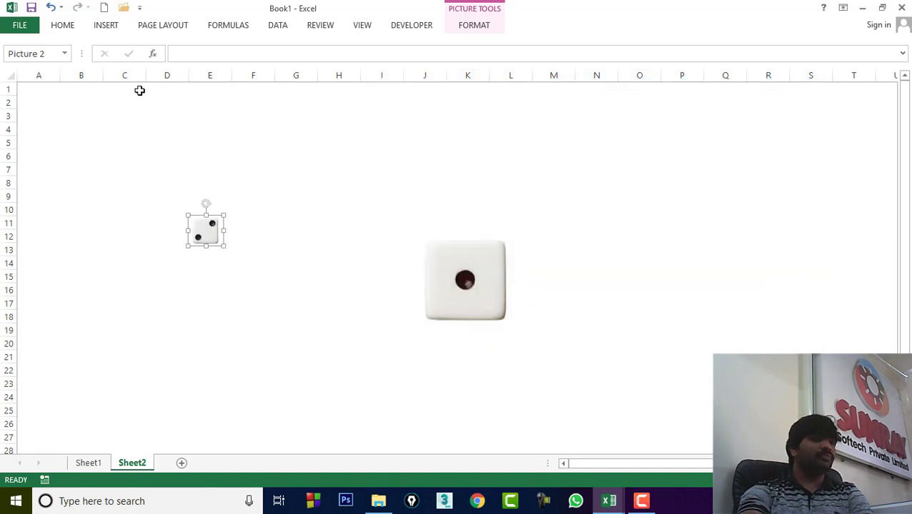
{"action": "left_click_drag", "start_coordinate": [212, 230], "coordinate": [439, 252]}
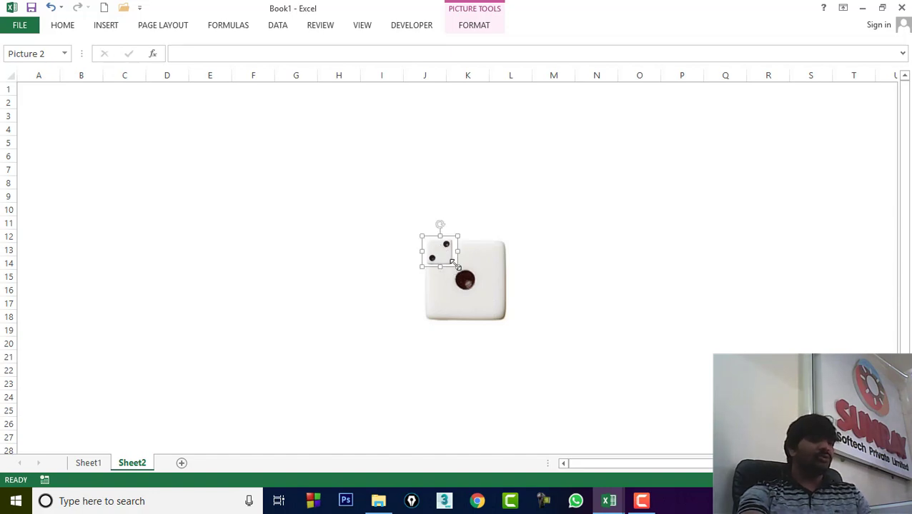
{"action": "left_click_drag", "start_coordinate": [456, 265], "coordinate": [519, 331]}
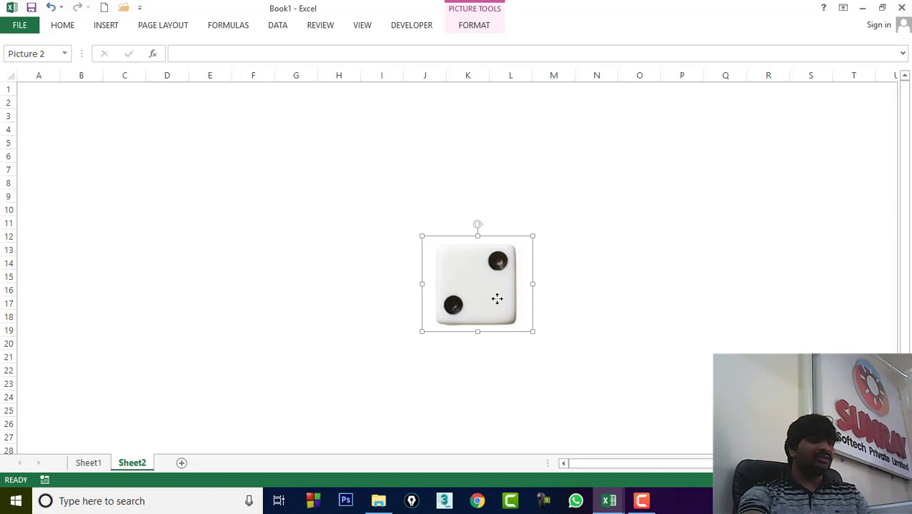
Step: Fine-tune the two-dot die's size and position so it aligns exactly with the one-dot die
{"action": "left_click_drag", "start_coordinate": [498, 299], "coordinate": [482, 295]}
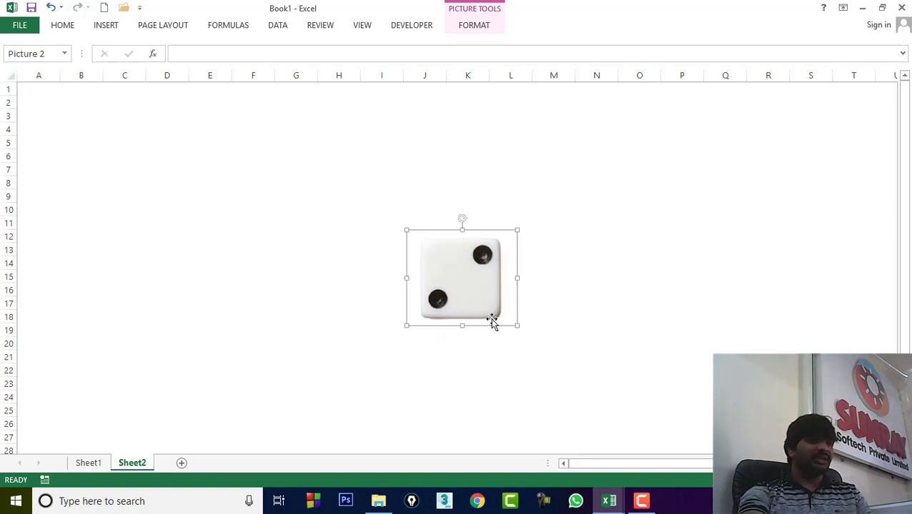
{"action": "left_click_drag", "start_coordinate": [517, 326], "coordinate": [489, 300]}
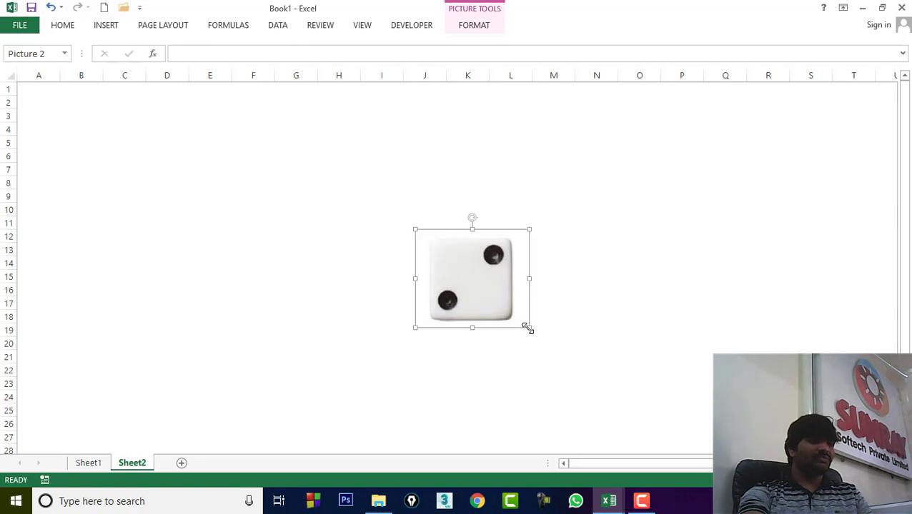
{"action": "left_click_drag", "start_coordinate": [527, 328], "coordinate": [523, 326]}
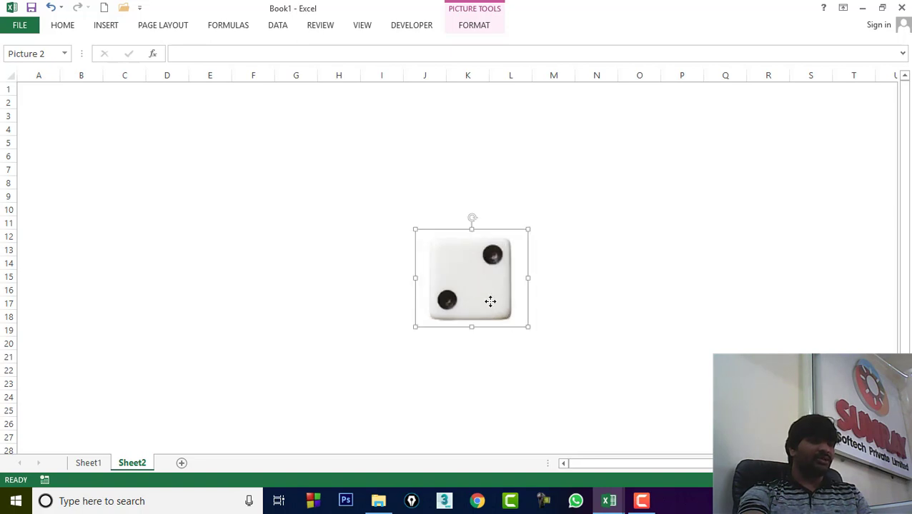
{"action": "key", "text": "Left"}
{"action": "key", "text": "Left"}
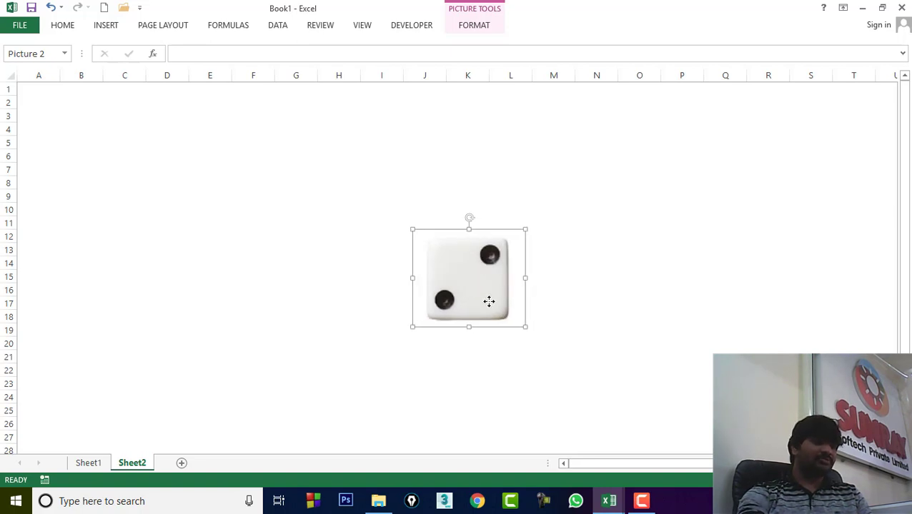
{"action": "key", "text": "Left"}
{"action": "left_click", "coordinate": [589, 314]}
{"action": "left_click", "coordinate": [489, 304]}
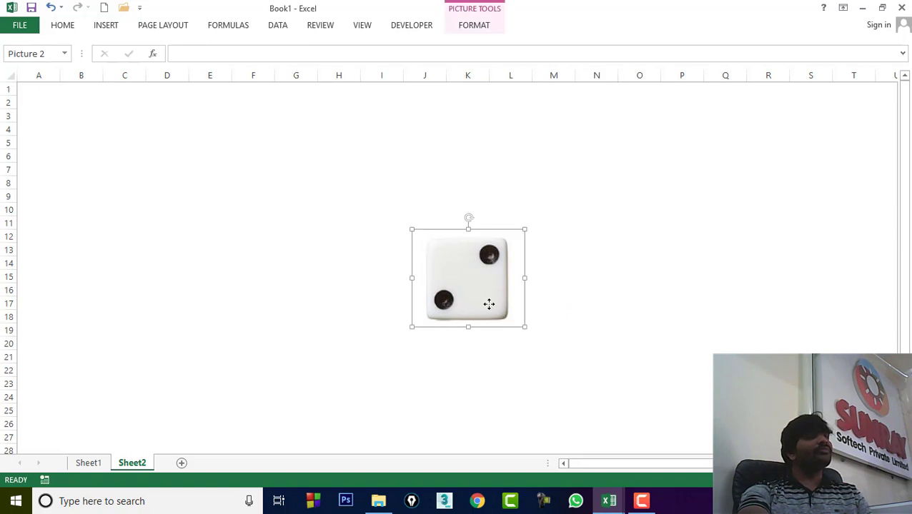
Step: Insert dice3.jpg, enlarge it and nudge it into alignment on top of the stack
{"action": "left_click", "coordinate": [106, 29]}
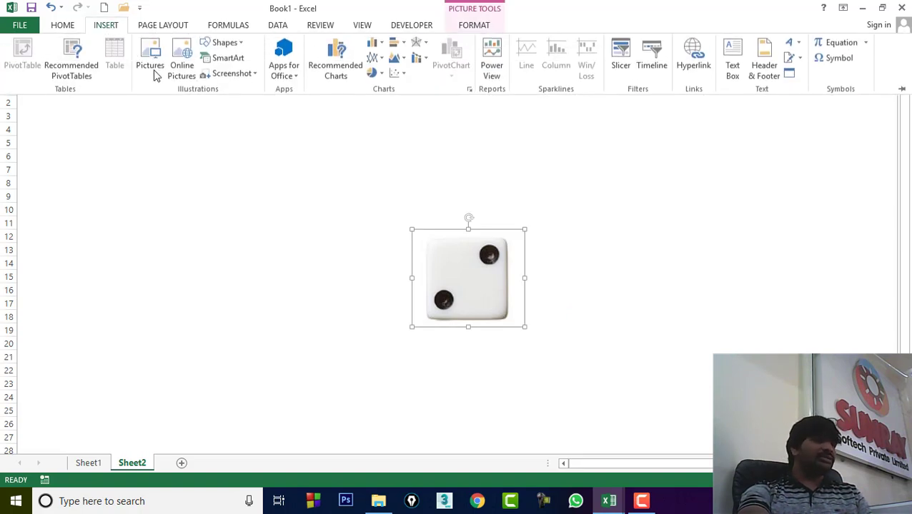
{"action": "left_click", "coordinate": [149, 68]}
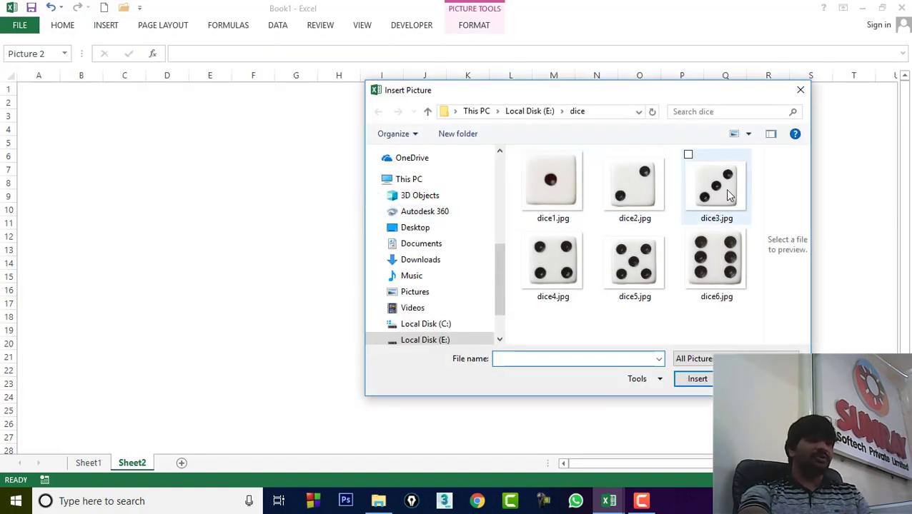
{"action": "left_click", "coordinate": [725, 189]}
{"action": "left_click", "coordinate": [697, 379]}
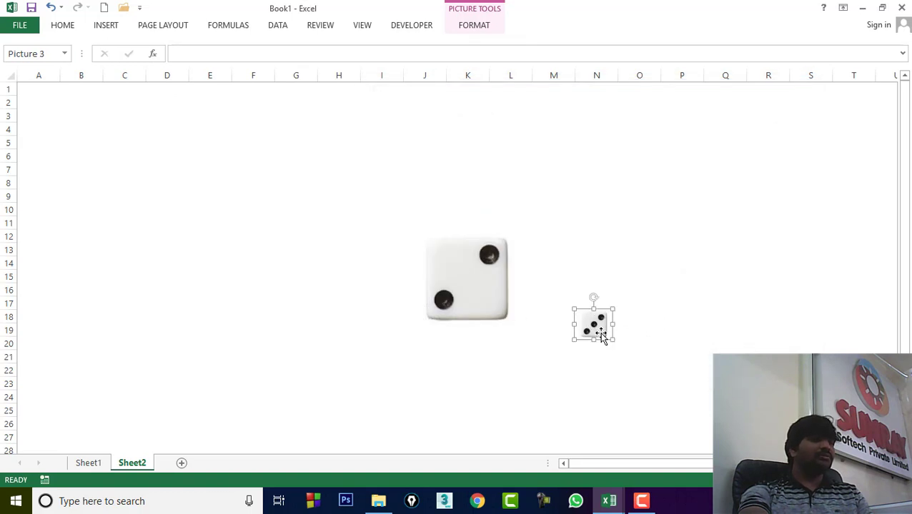
{"action": "left_click_drag", "start_coordinate": [604, 341], "coordinate": [448, 263]}
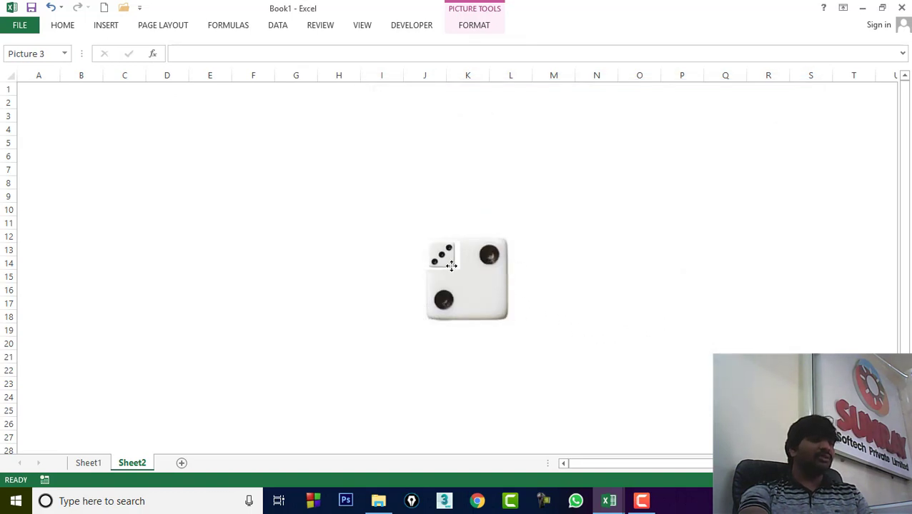
{"action": "left_click_drag", "start_coordinate": [453, 262], "coordinate": [527, 312]}
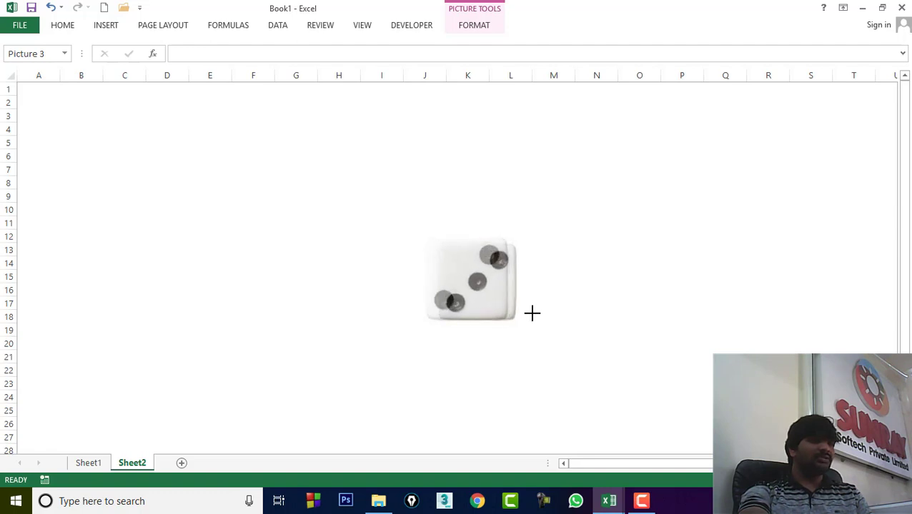
{"action": "left_click_drag", "start_coordinate": [527, 311], "coordinate": [534, 313]}
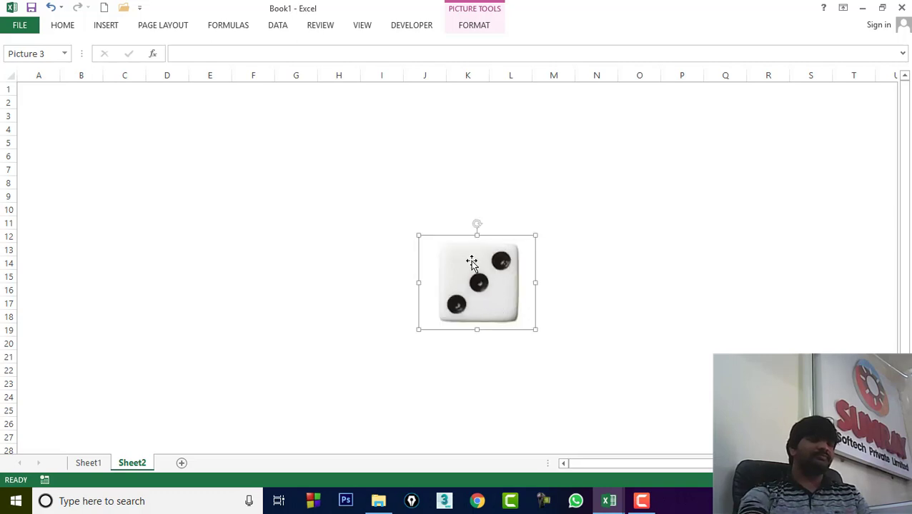
{"action": "key", "text": "Up"}
{"action": "key", "text": "Up"}
{"action": "key", "text": "Up"}
{"action": "key", "text": "Up"}
{"action": "key", "text": "Up"}
{"action": "key", "text": "Up"}
{"action": "key", "text": "Left"}
{"action": "key", "text": "Left"}
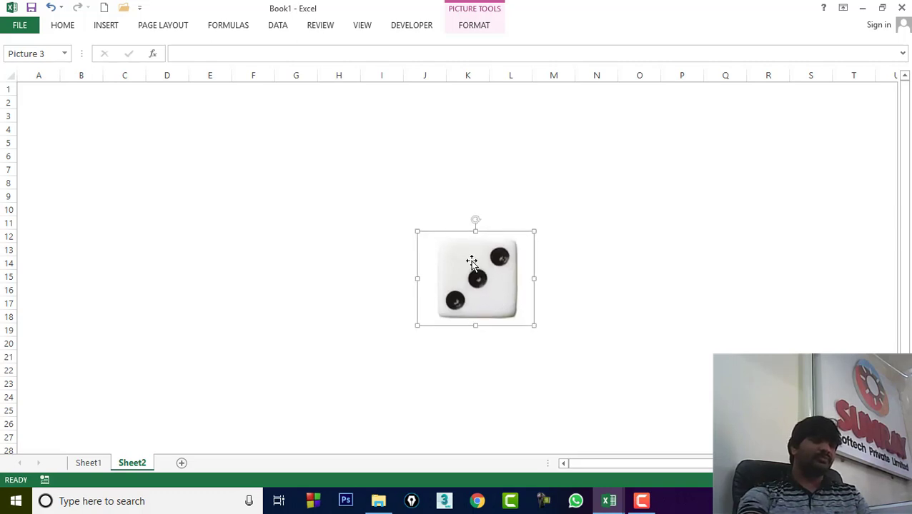
{"action": "key", "text": "Left"}
{"action": "key", "text": "Left"}
{"action": "key", "text": "Left"}
{"action": "key", "text": "Left"}
{"action": "key", "text": "Left"}
{"action": "key", "text": "Left"}
{"action": "key", "text": "Left"}
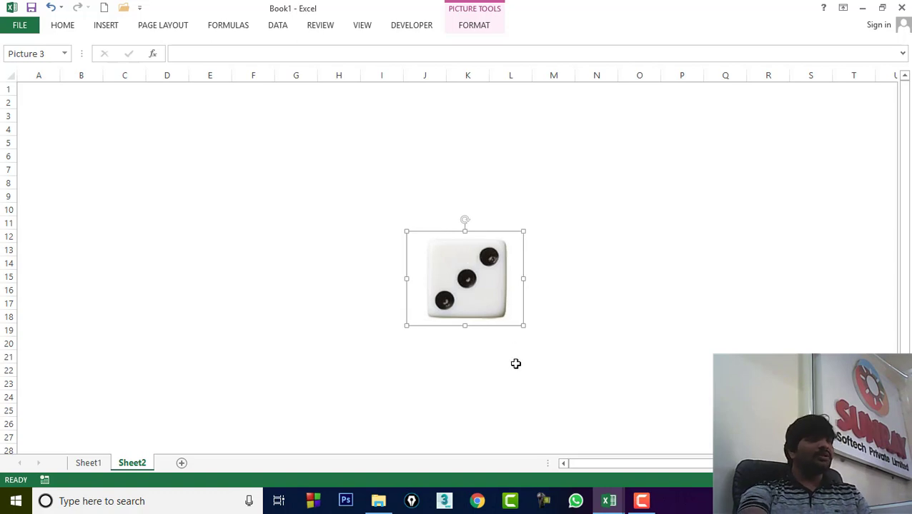
{"action": "left_click", "coordinate": [513, 368]}
{"action": "left_click", "coordinate": [465, 277]}
Step: Insert dice4.jpg, move it onto the stack and enlarge it to match
{"action": "left_click", "coordinate": [107, 26]}
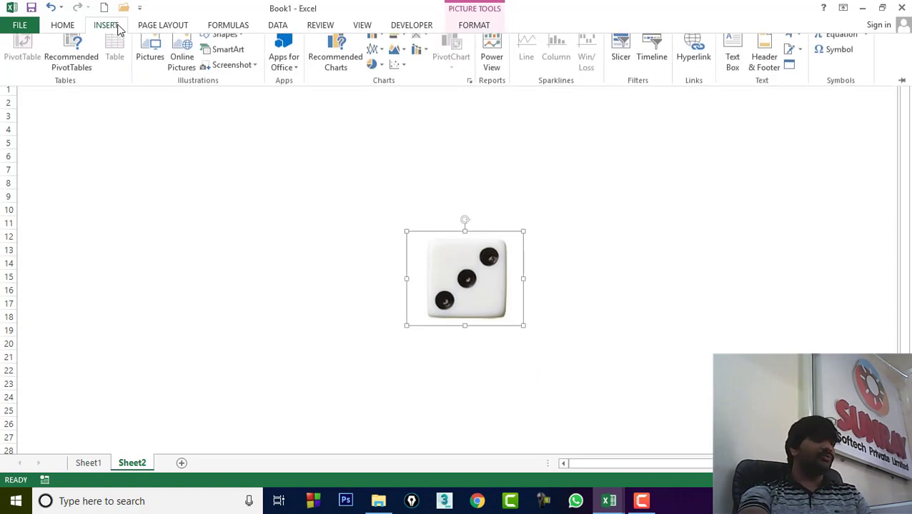
{"action": "left_click", "coordinate": [149, 65]}
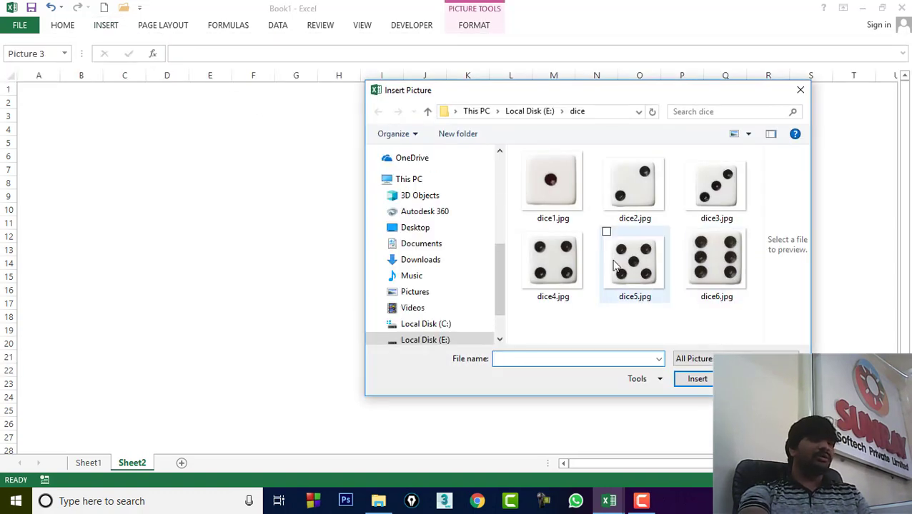
{"action": "left_click", "coordinate": [529, 236]}
{"action": "left_click", "coordinate": [697, 378]}
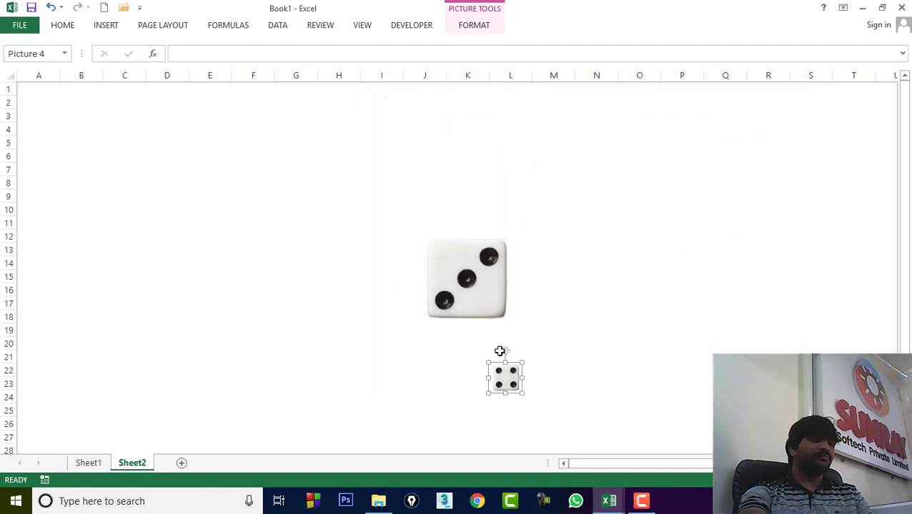
{"action": "left_click_drag", "start_coordinate": [508, 384], "coordinate": [442, 255]}
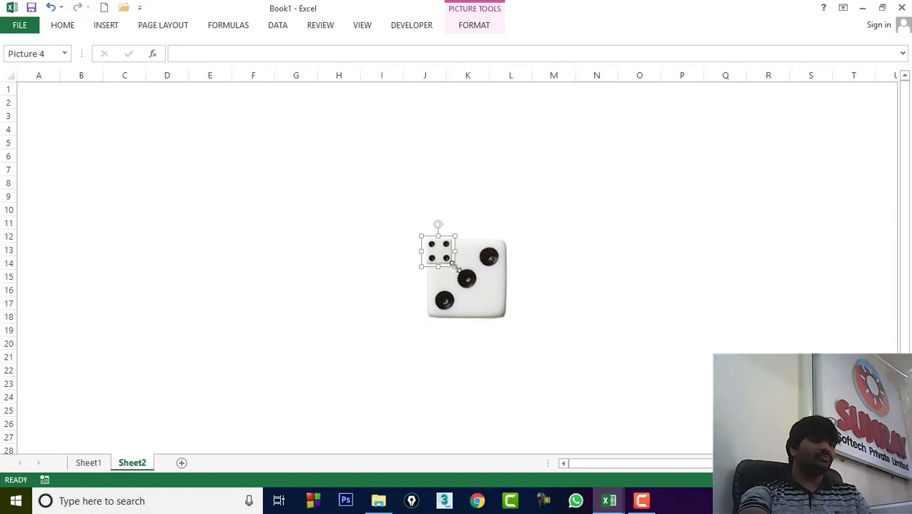
{"action": "left_click_drag", "start_coordinate": [456, 267], "coordinate": [516, 320]}
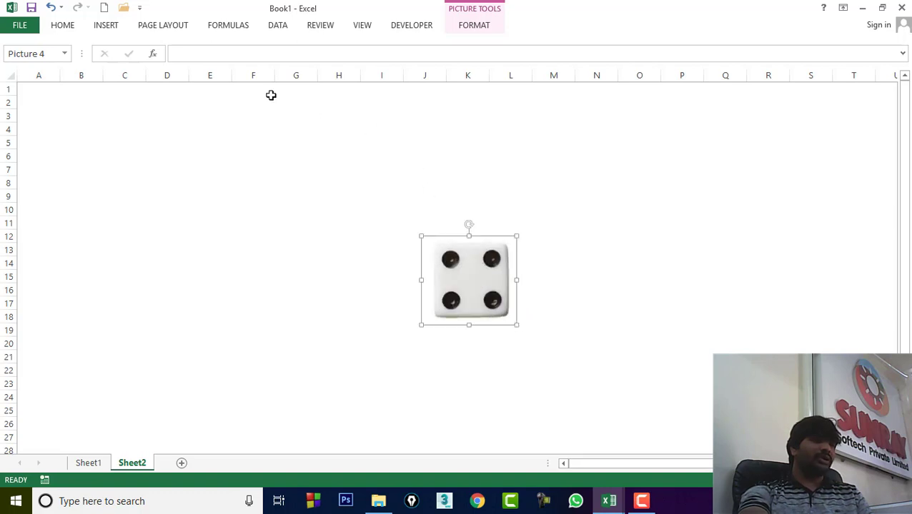
Step: Insert dice5.jpg, move it onto the stack and enlarge it to match the others
{"action": "left_click", "coordinate": [106, 25]}
{"action": "left_click", "coordinate": [149, 54]}
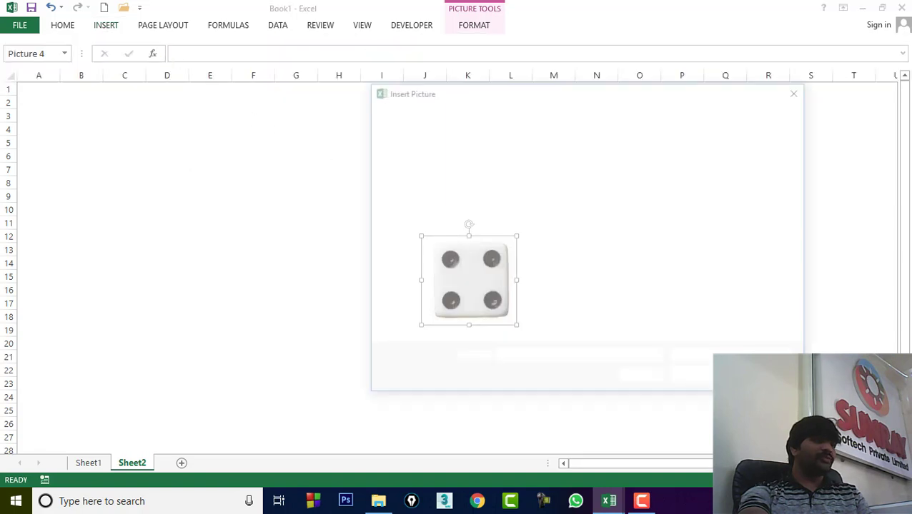
{"action": "left_click", "coordinate": [635, 261]}
{"action": "left_click", "coordinate": [691, 381]}
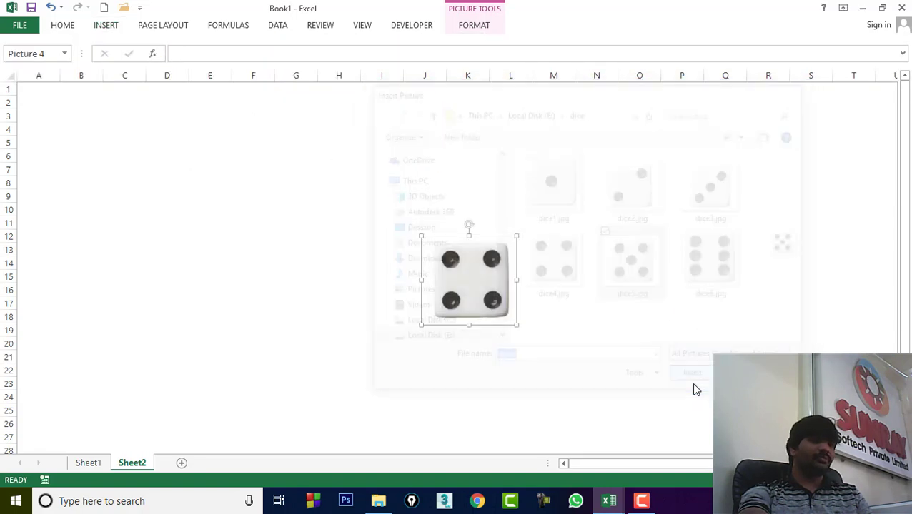
{"action": "left_click_drag", "start_coordinate": [511, 387], "coordinate": [462, 277]}
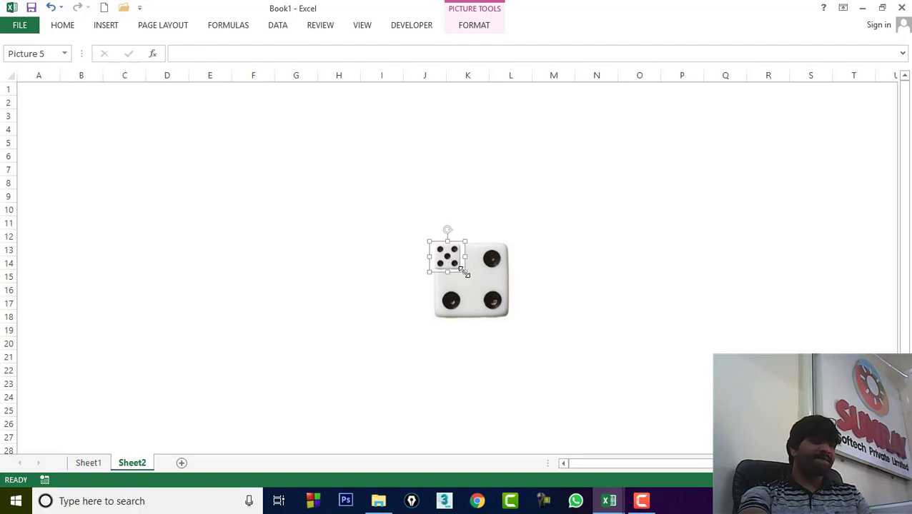
{"action": "left_click_drag", "start_coordinate": [462, 272], "coordinate": [529, 313]}
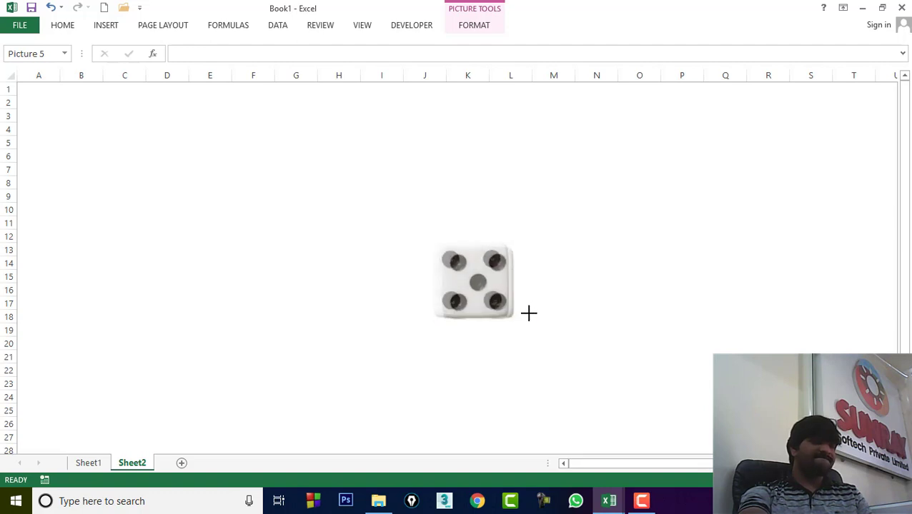
{"action": "left_click_drag", "start_coordinate": [528, 313], "coordinate": [526, 315]}
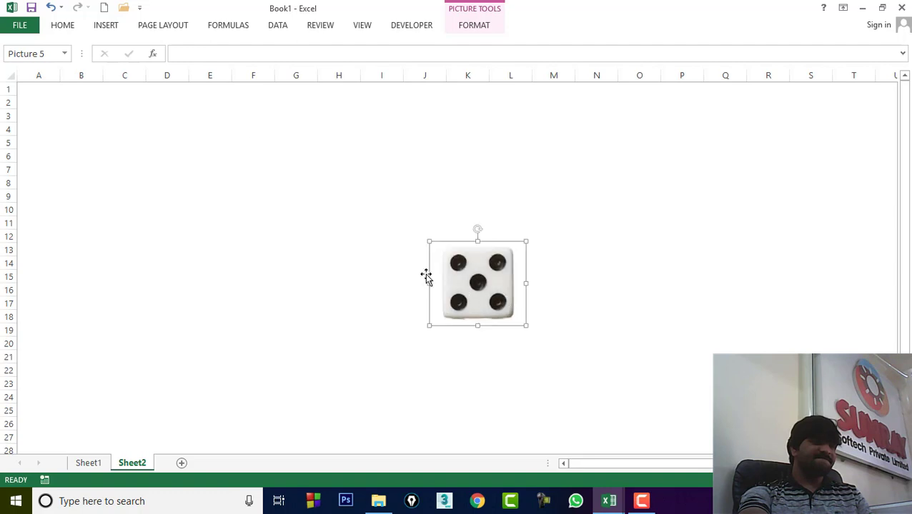
Step: Insert dice6.jpg, move it onto the stack and enlarge it to cover the others
{"action": "left_click", "coordinate": [105, 25]}
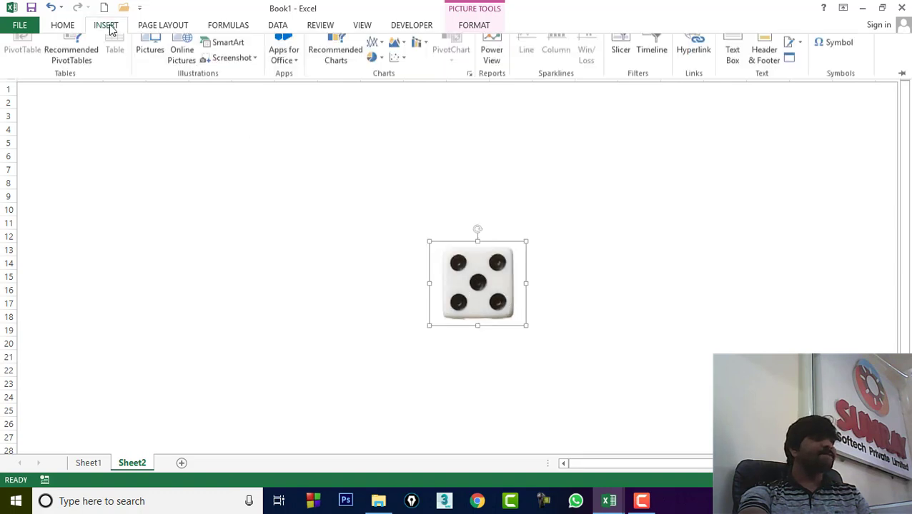
{"action": "left_click", "coordinate": [149, 51]}
{"action": "left_click", "coordinate": [713, 265]}
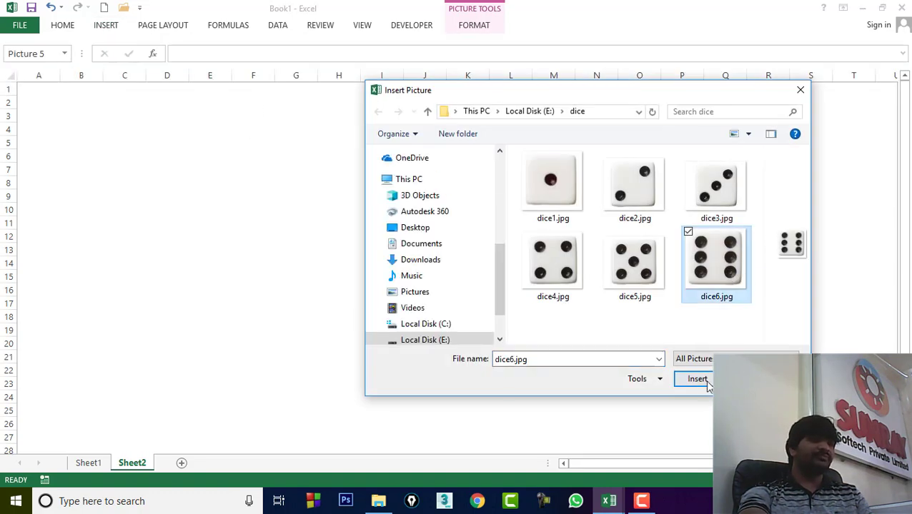
{"action": "left_click", "coordinate": [694, 374]}
{"action": "left_click_drag", "start_coordinate": [506, 386], "coordinate": [457, 268]}
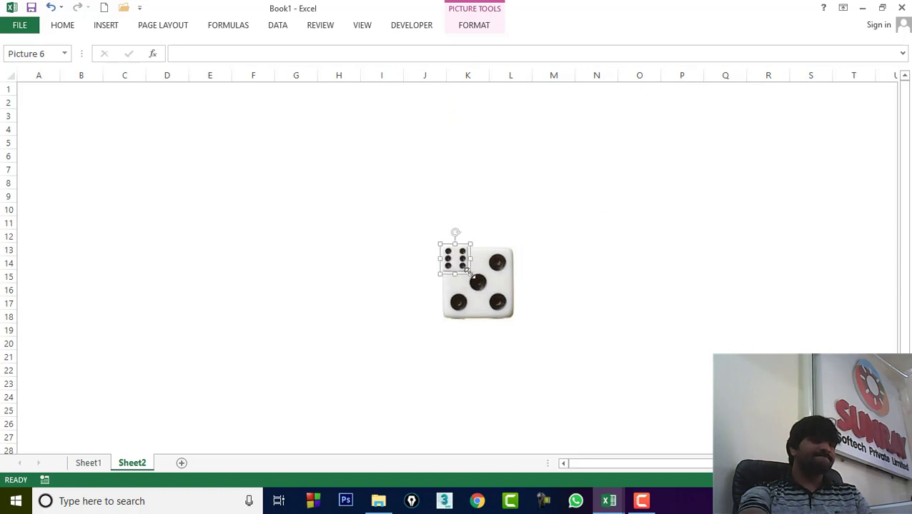
{"action": "left_click_drag", "start_coordinate": [464, 272], "coordinate": [518, 307]}
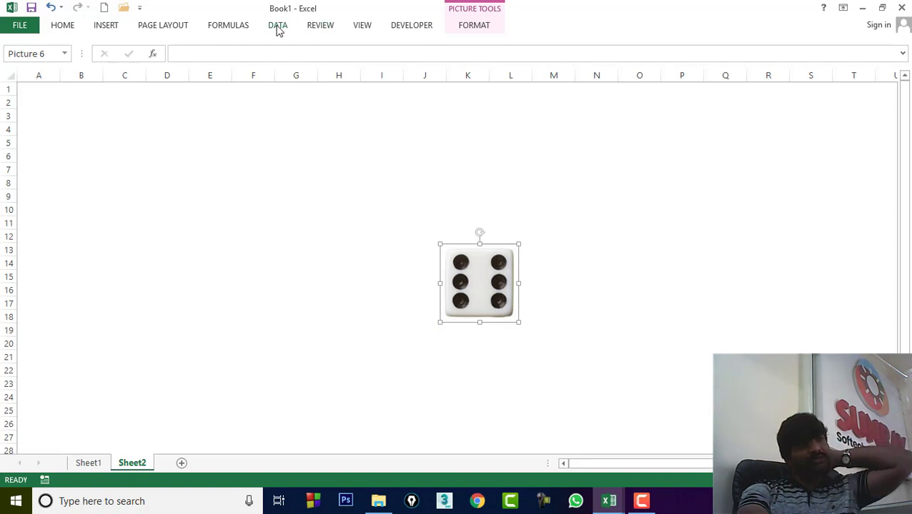
Step: Open the Selection Pane and rename Picture 6 to dice6
{"action": "left_click", "coordinate": [177, 26]}
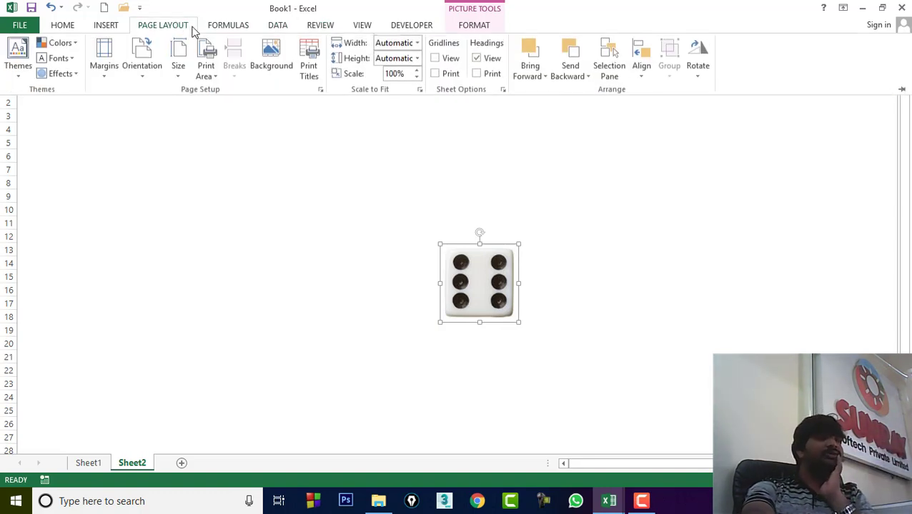
{"action": "left_click", "coordinate": [609, 70]}
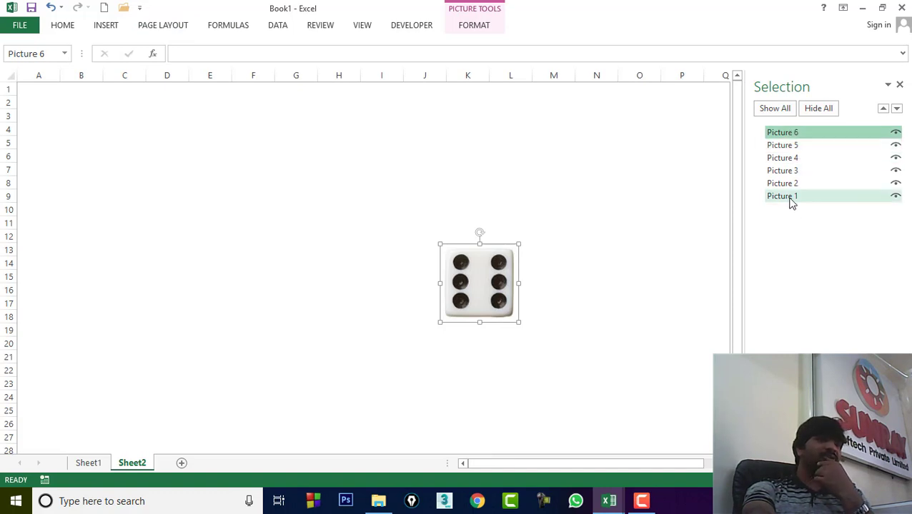
{"action": "left_click", "coordinate": [792, 135]}
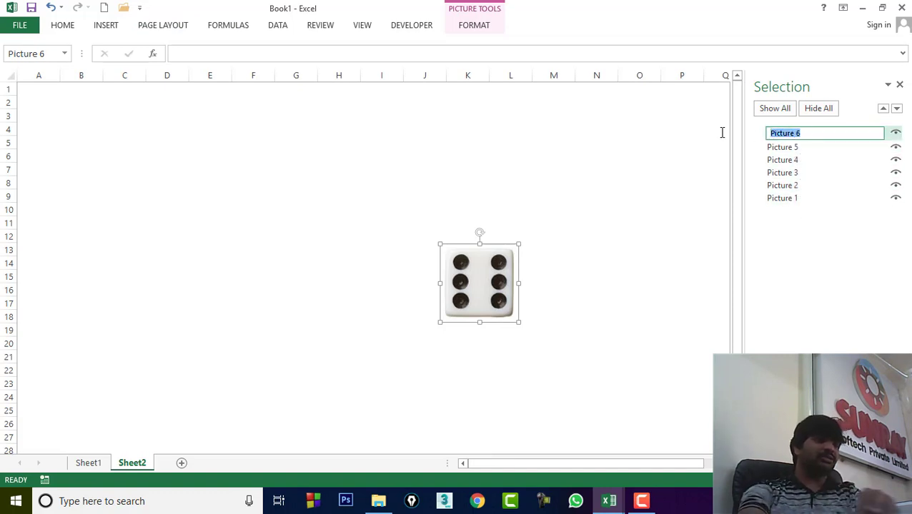
{"action": "type", "text": "di"}
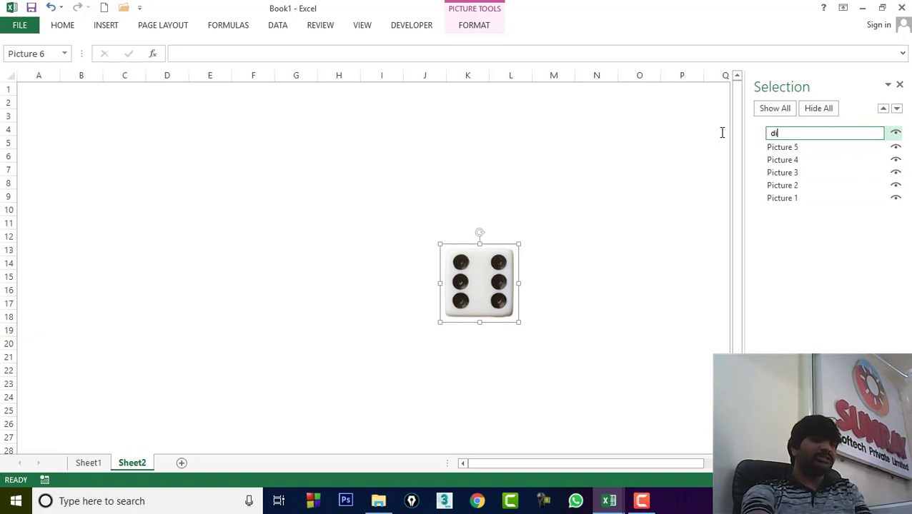
{"action": "type", "text": "ce6"}
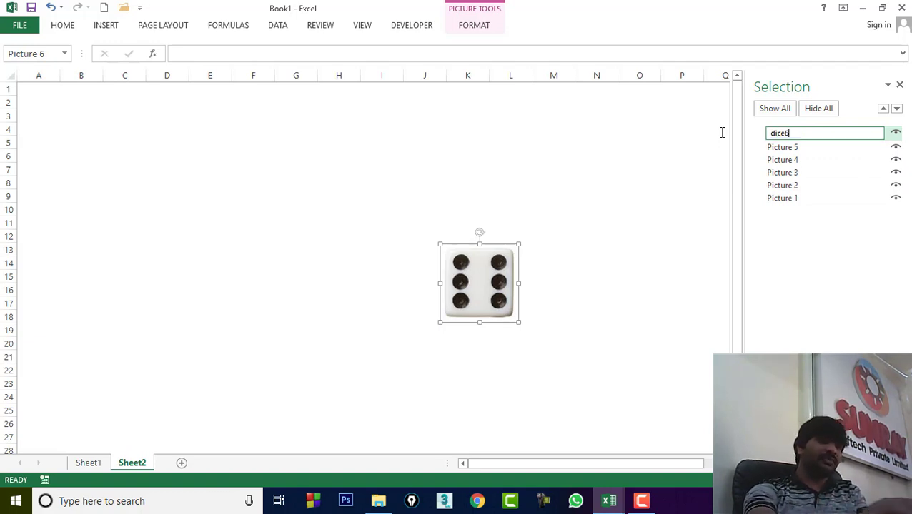
{"action": "left_click", "coordinate": [777, 148]}
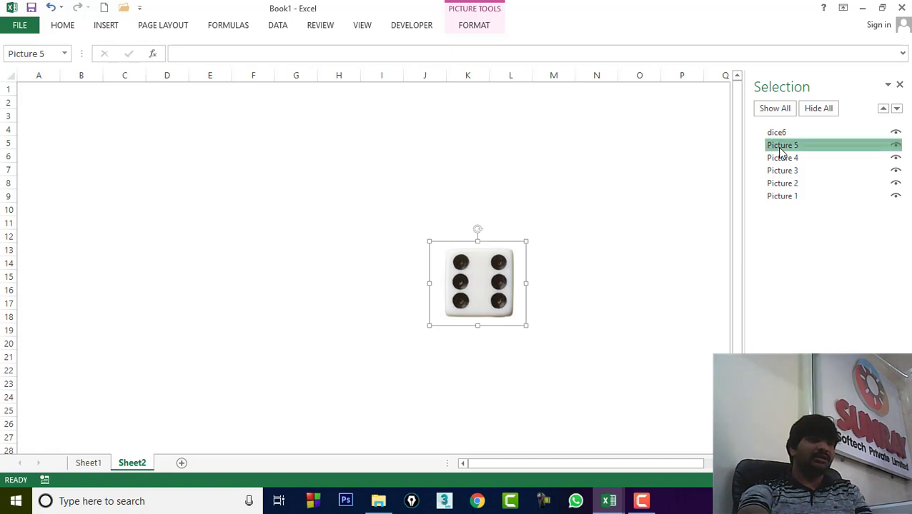
Step: Rename Picture 5, Picture 4 and Picture 3 to dice5, dice4 and dice3
{"action": "double_click", "coordinate": [772, 146]}
{"action": "type", "text": "dice5"}
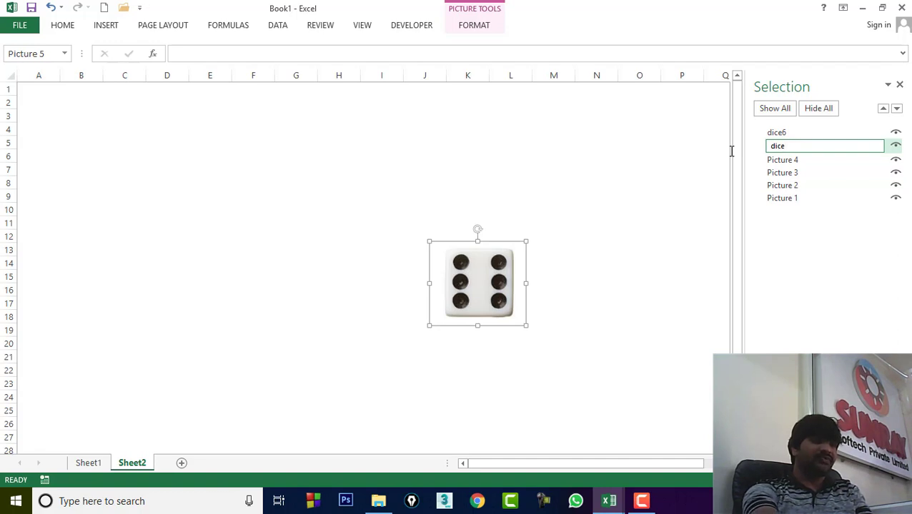
{"action": "left_click", "coordinate": [781, 160]}
{"action": "left_click", "coordinate": [780, 160]}
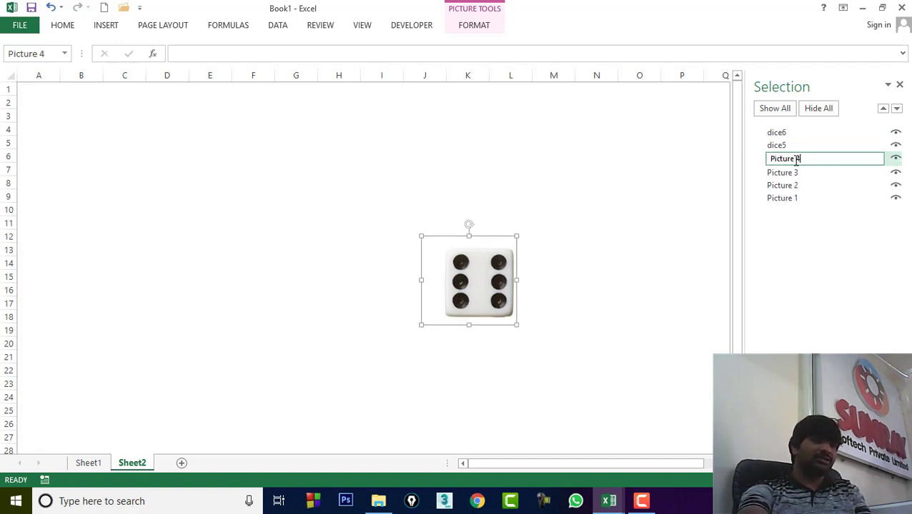
{"action": "left_click_drag", "start_coordinate": [799, 158], "coordinate": [706, 154]}
{"action": "type", "text": "dice4"}
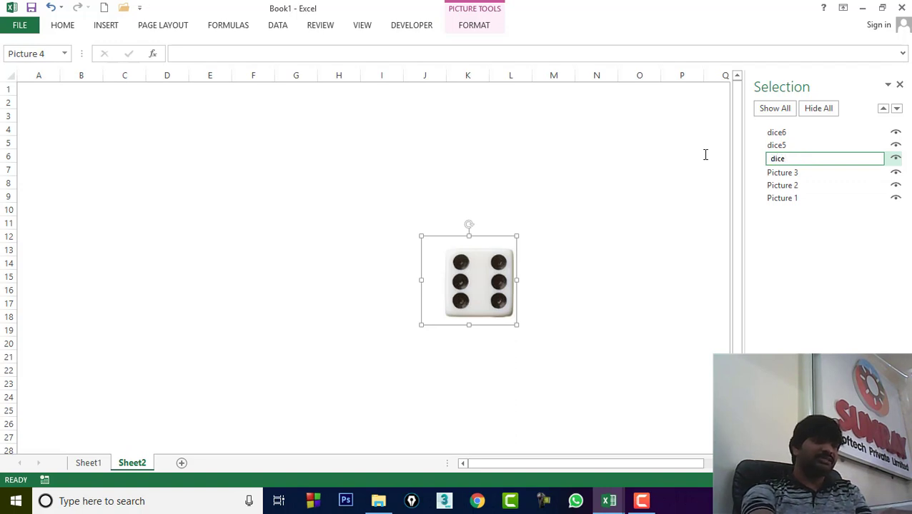
{"action": "left_click", "coordinate": [779, 174]}
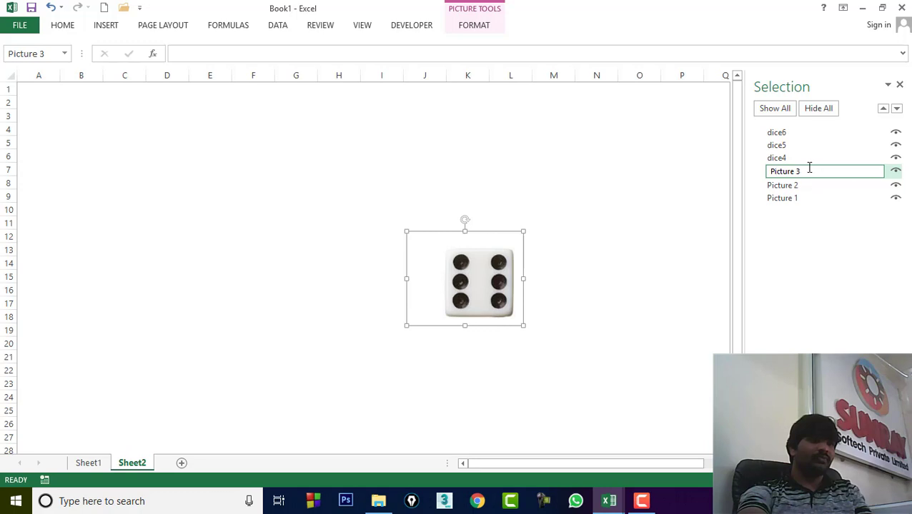
{"action": "type", "text": "dice3"}
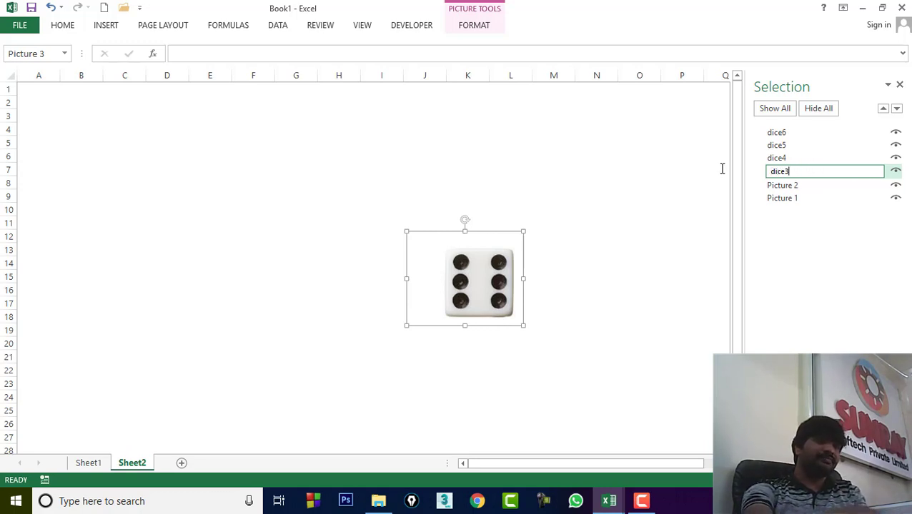
{"action": "left_click", "coordinate": [786, 185]}
Step: Rename Picture 2 and Picture 1 to dice2 and dice1
{"action": "left_click", "coordinate": [811, 184]}
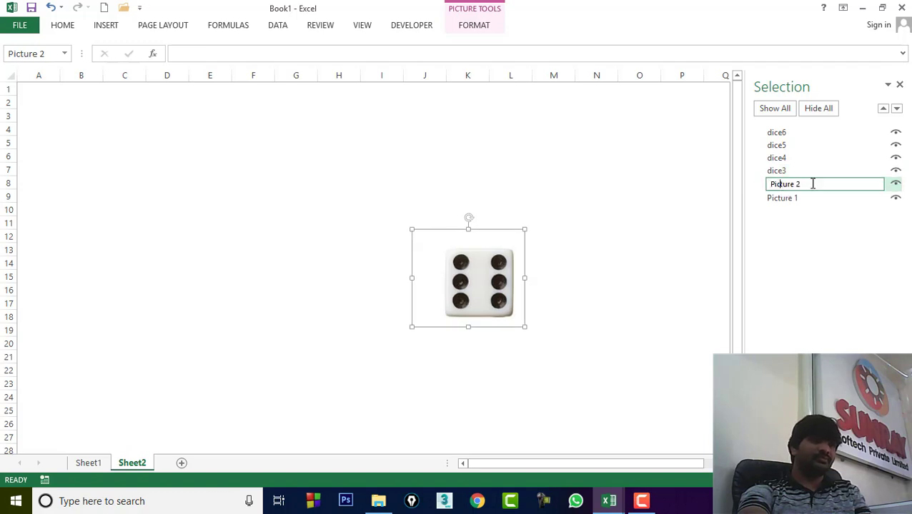
{"action": "type", "text": "dice2"}
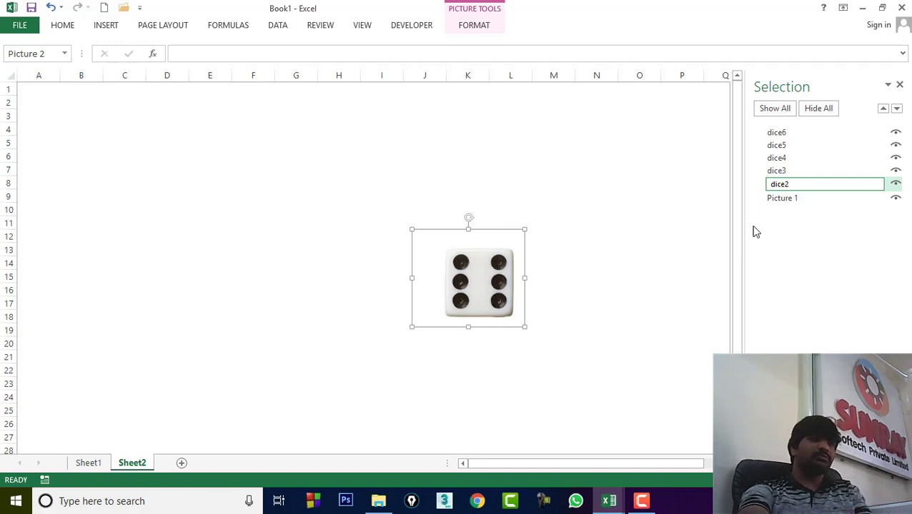
{"action": "left_click", "coordinate": [782, 197]}
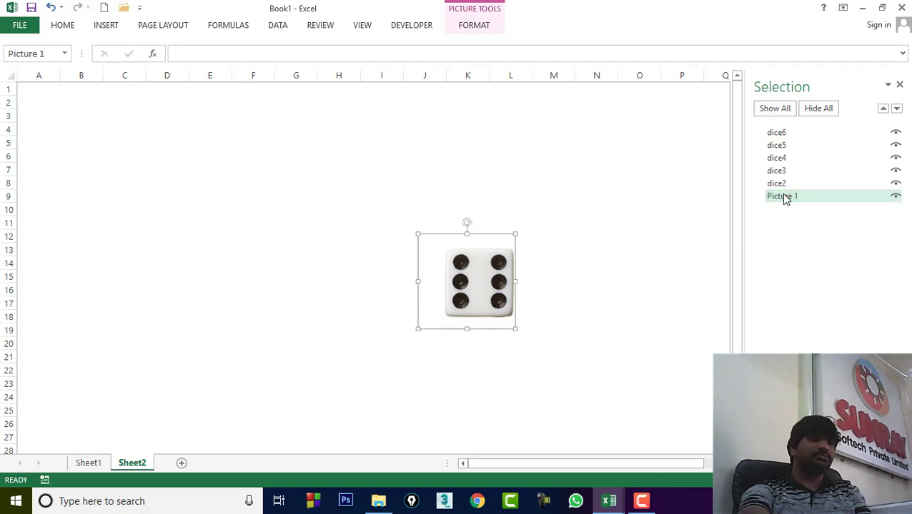
{"action": "left_click", "coordinate": [782, 197]}
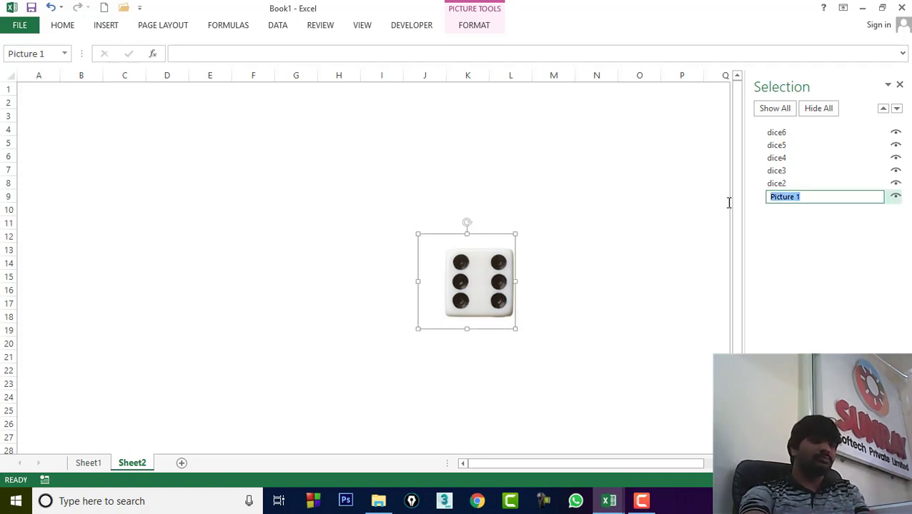
{"action": "type", "text": "dice1"}
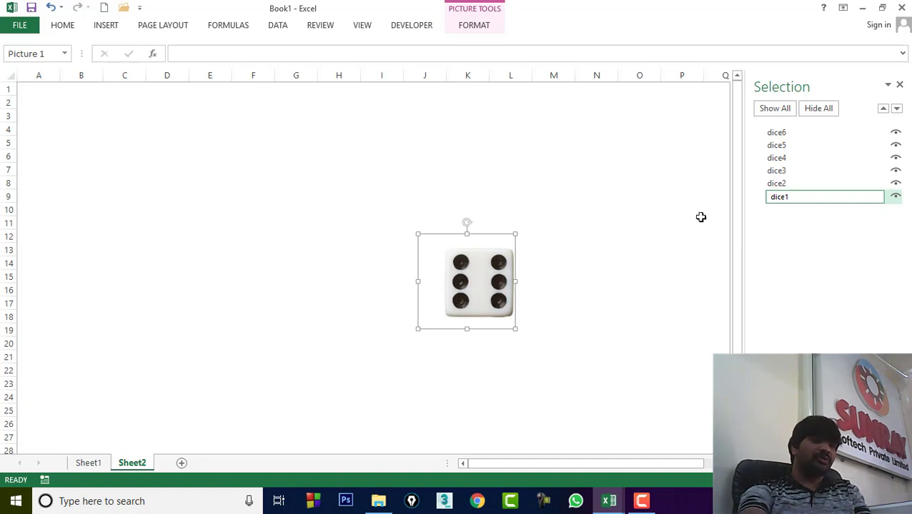
{"action": "left_click", "coordinate": [590, 318]}
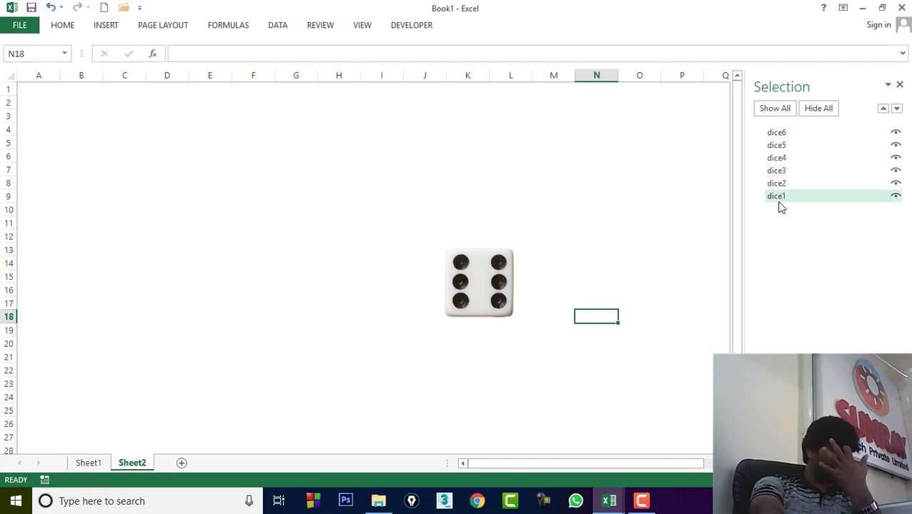
Step: Enter the label 'No of players' in A1 and narrow column A to fit it
{"action": "left_click", "coordinate": [32, 91]}
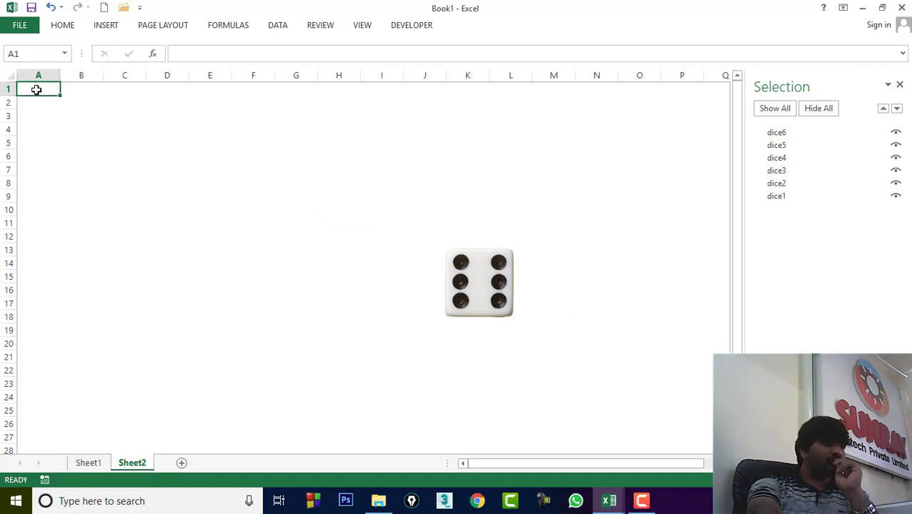
{"action": "mouse_move", "coordinate": [37, 90]}
{"action": "left_mouse_down"}
{"action": "mouse_move", "coordinate": [175, 108]}
{"action": "mouse_move", "coordinate": [42, 91]}
{"action": "mouse_move", "coordinate": [196, 91]}
{"action": "left_mouse_up"}
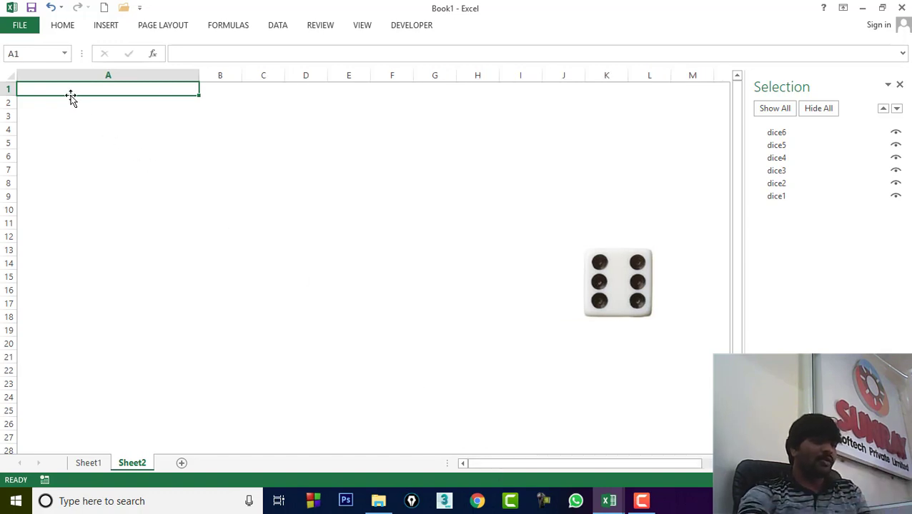
{"action": "type", "text": "No of"}
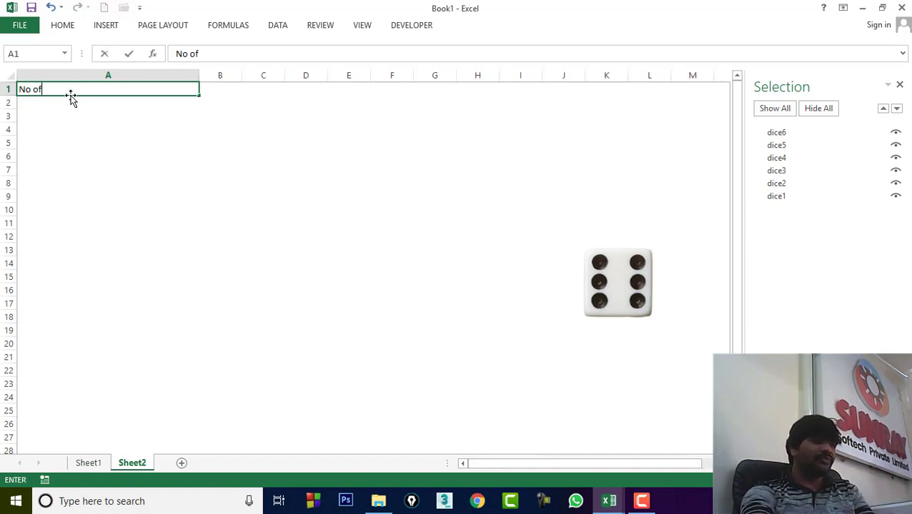
{"action": "type", "text": " player"}
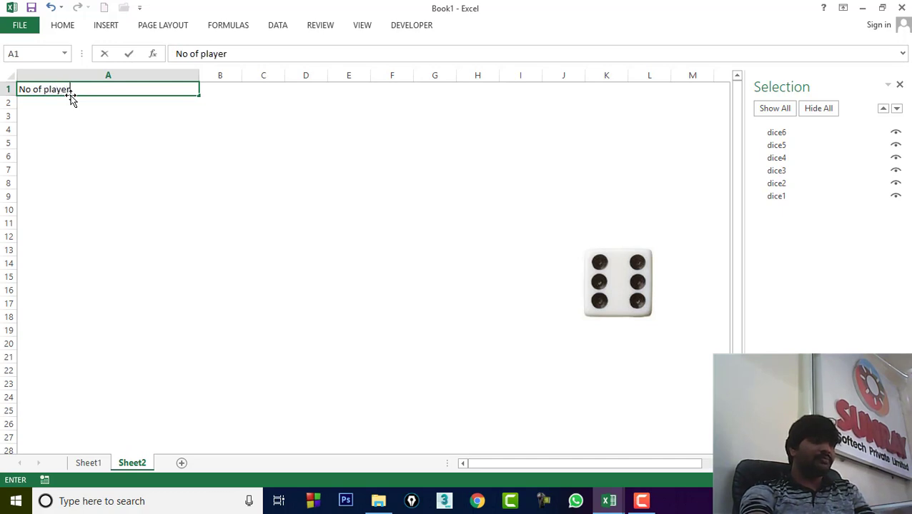
{"action": "type", "text": "s"}
{"action": "left_click", "coordinate": [220, 89]}
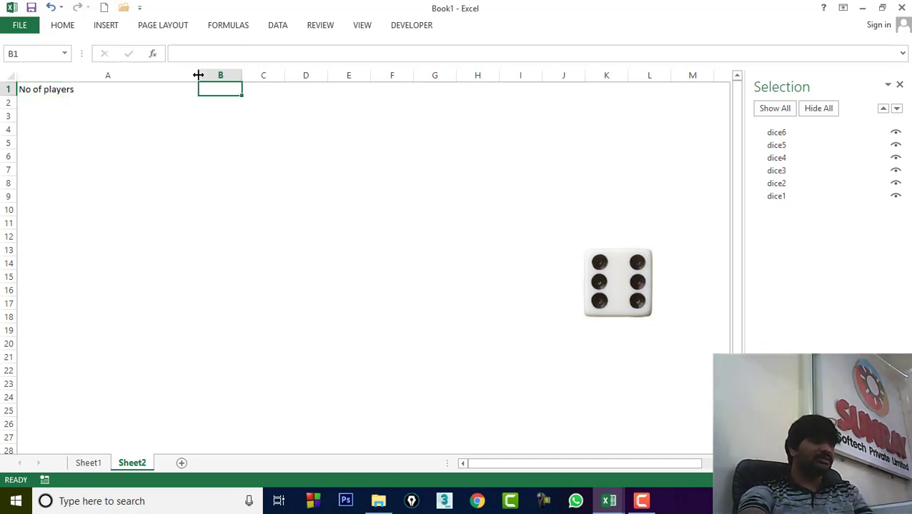
{"action": "left_click_drag", "start_coordinate": [198, 75], "coordinate": [84, 75]}
{"action": "left_click", "coordinate": [65, 89]}
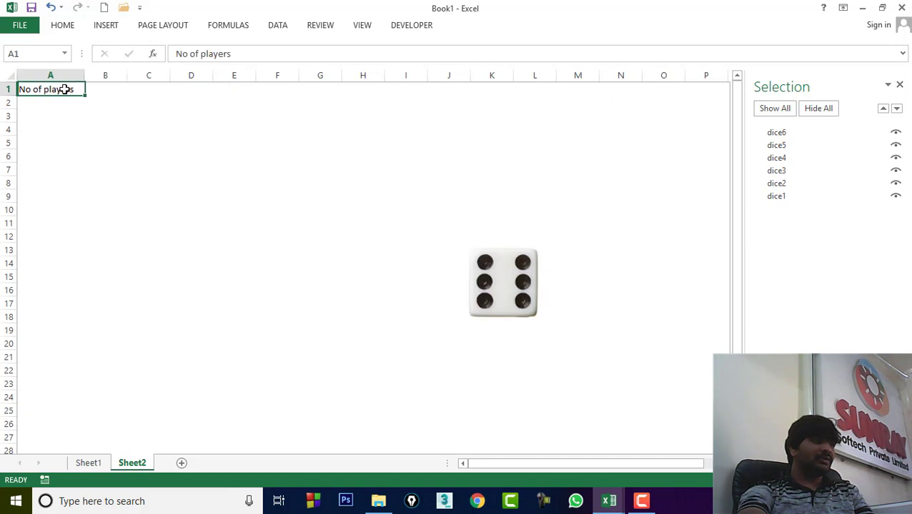
{"action": "left_click", "coordinate": [63, 25]}
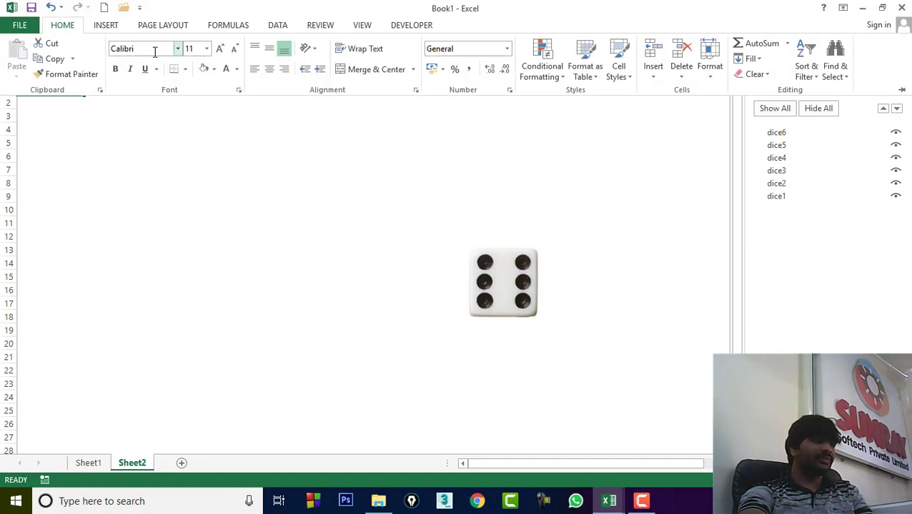
{"action": "left_click", "coordinate": [114, 107]}
Step: Enter 4 in B1, 'Its your turn' in A2 and 1 in B2, then select A1:B2
{"action": "left_click", "coordinate": [109, 89]}
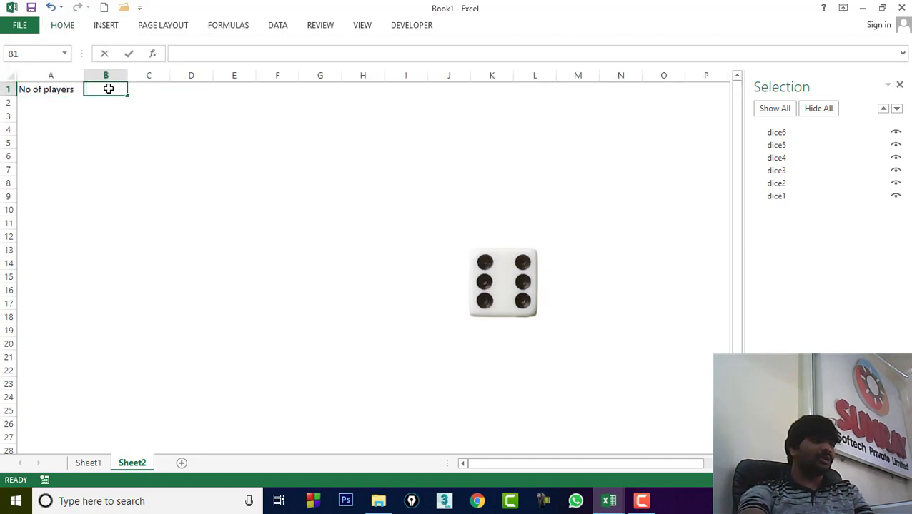
{"action": "type", "text": "4"}
{"action": "left_click", "coordinate": [43, 102]}
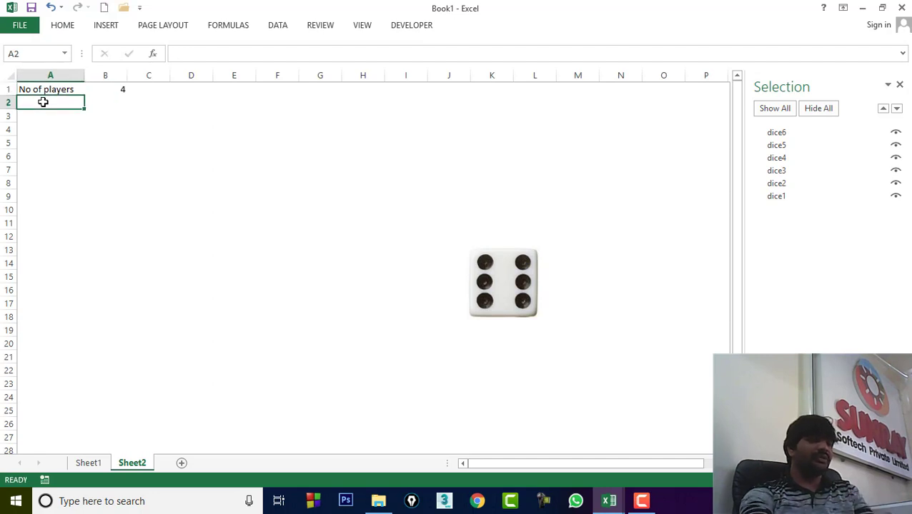
{"action": "type", "text": "Its your"}
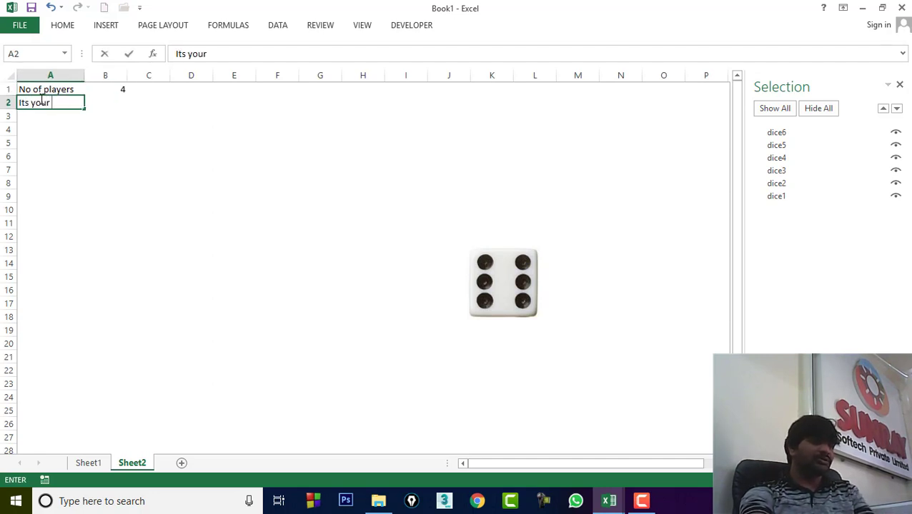
{"action": "type", "text": "n"}
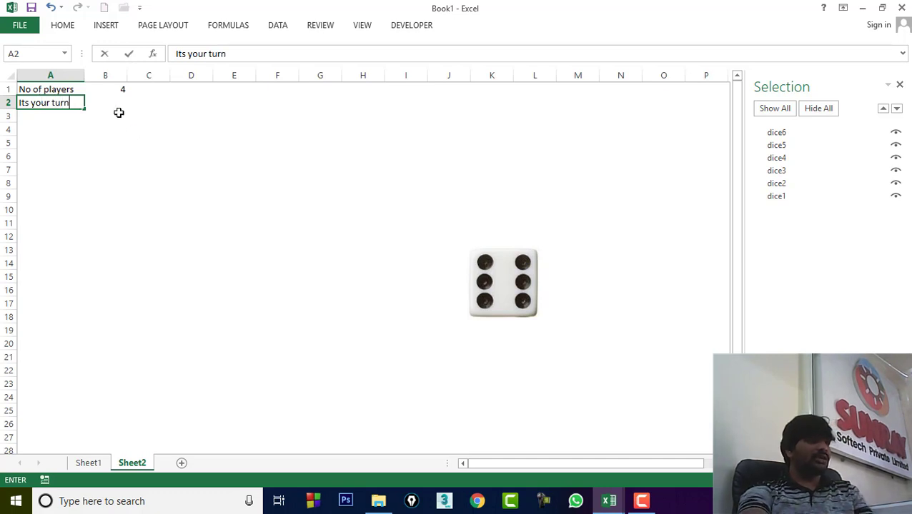
{"action": "left_click", "coordinate": [112, 92]}
{"action": "left_click", "coordinate": [101, 101]}
{"action": "type", "text": "1"}
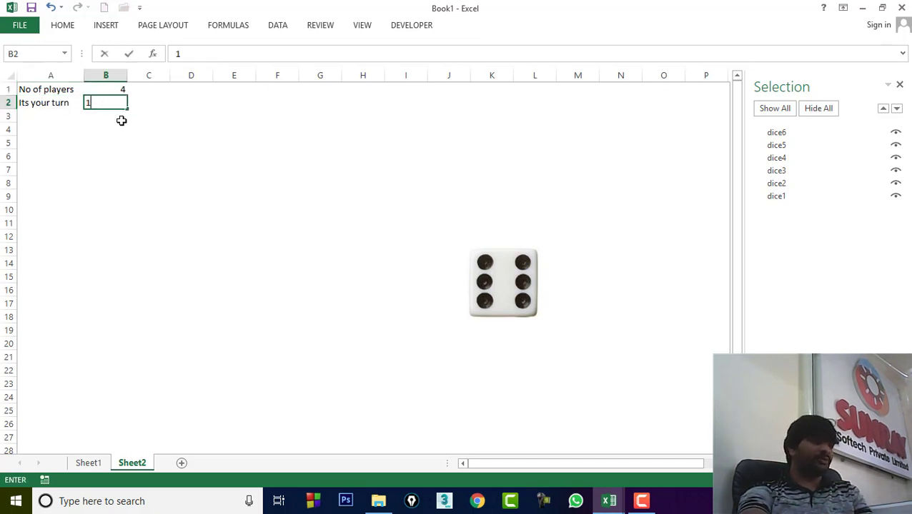
{"action": "left_click", "coordinate": [118, 124]}
{"action": "left_click_drag", "start_coordinate": [61, 92], "coordinate": [112, 104]}
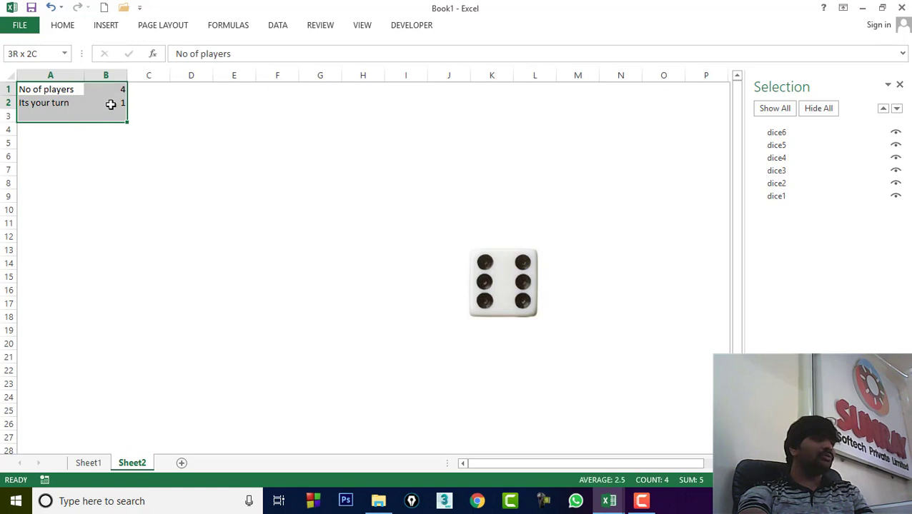
Step: Enlarge the player label font by four sizes and widen column A to fit
{"action": "left_click", "coordinate": [70, 31]}
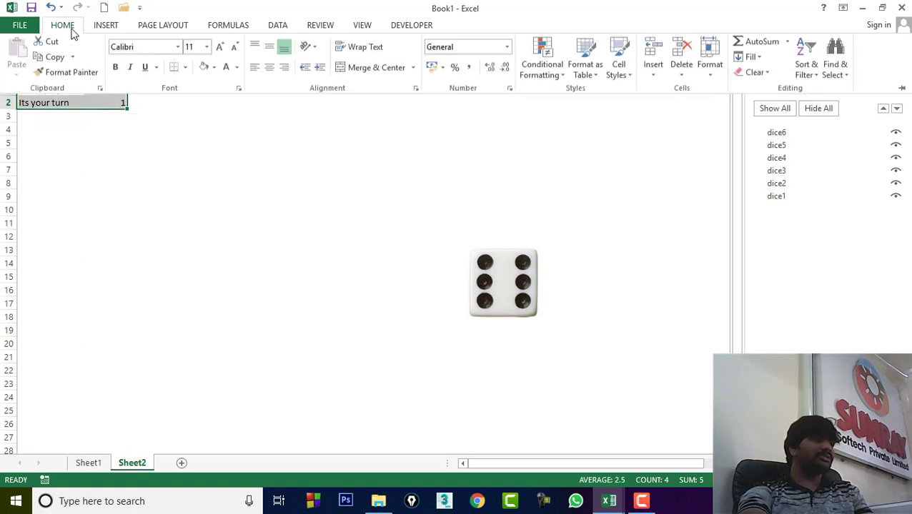
{"action": "left_click", "coordinate": [221, 49]}
{"action": "left_click", "coordinate": [221, 49]}
{"action": "left_click", "coordinate": [221, 49]}
{"action": "left_click", "coordinate": [220, 49]}
{"action": "left_click", "coordinate": [221, 49]}
{"action": "left_click", "coordinate": [220, 49]}
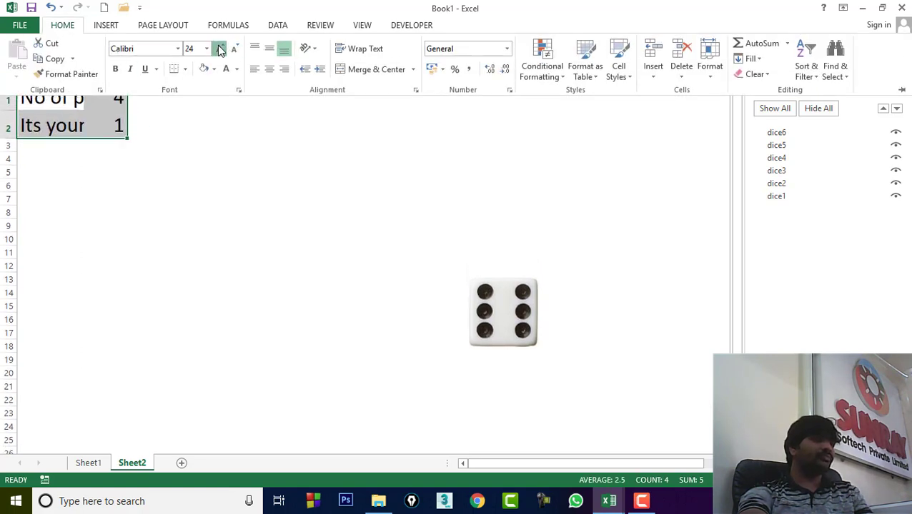
{"action": "left_click", "coordinate": [221, 49]}
{"action": "left_click_drag", "start_coordinate": [84, 75], "coordinate": [173, 86]}
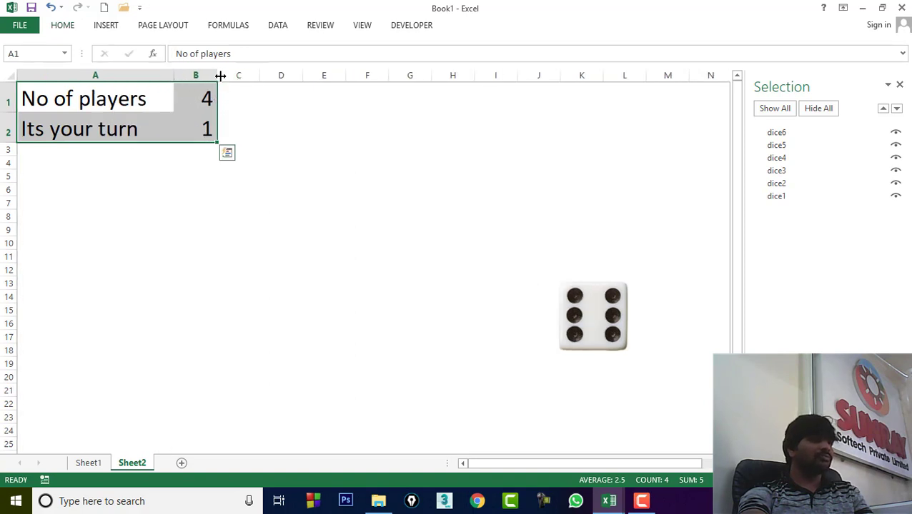
Step: Give A1:A2 a dark blue fill with white text
{"action": "left_click", "coordinate": [280, 159]}
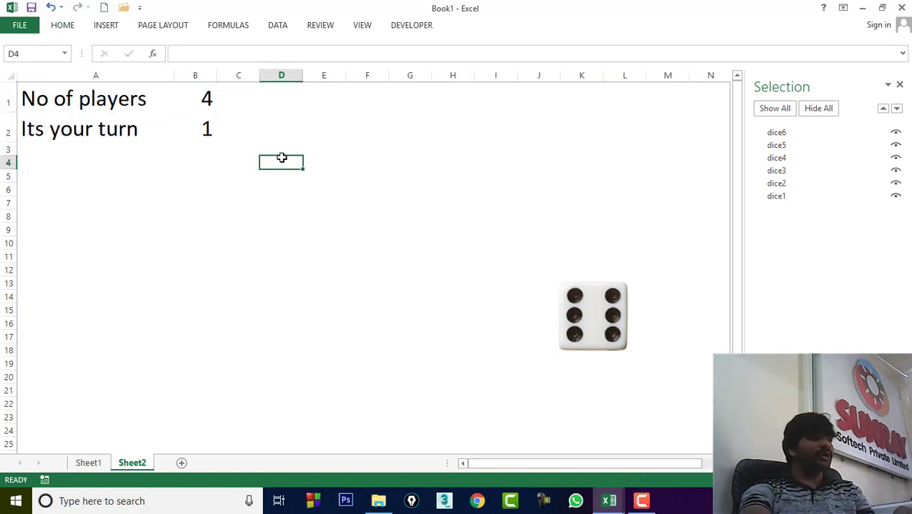
{"action": "left_click", "coordinate": [63, 101]}
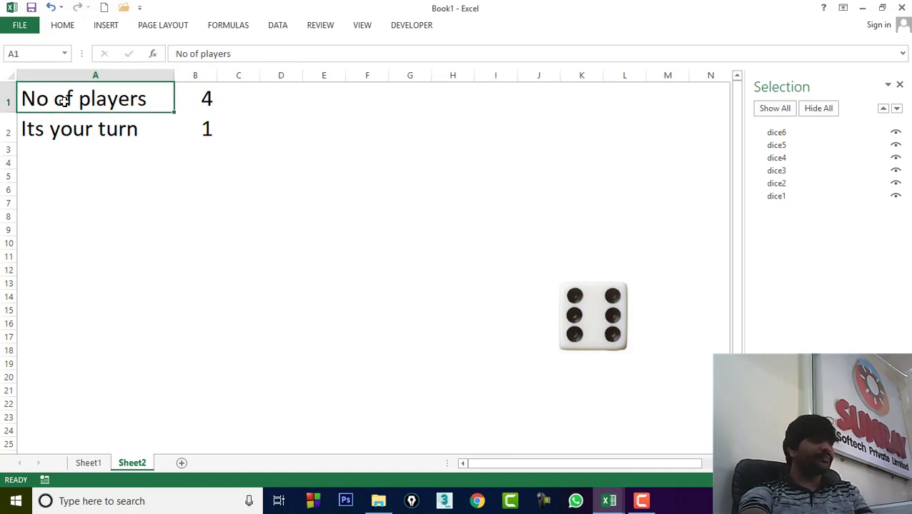
{"action": "left_click_drag", "start_coordinate": [64, 102], "coordinate": [77, 127]}
{"action": "left_click", "coordinate": [64, 25]}
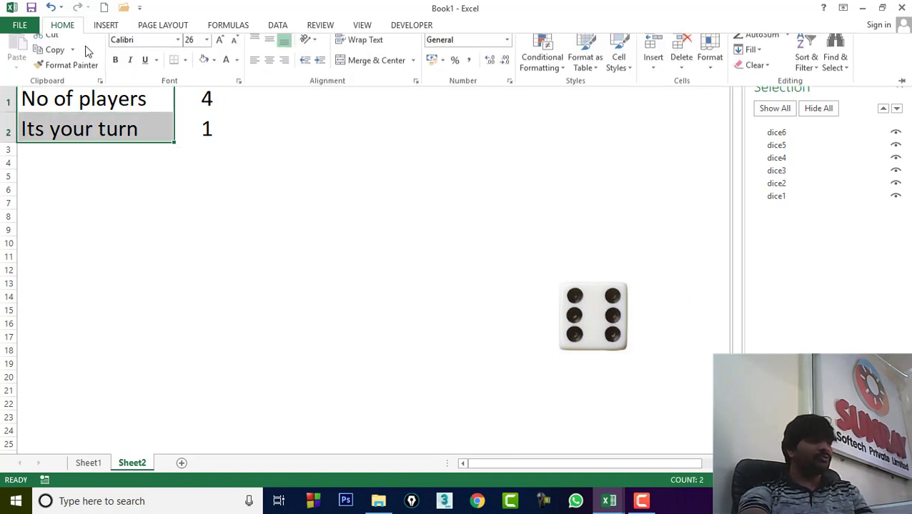
{"action": "left_click", "coordinate": [213, 69]}
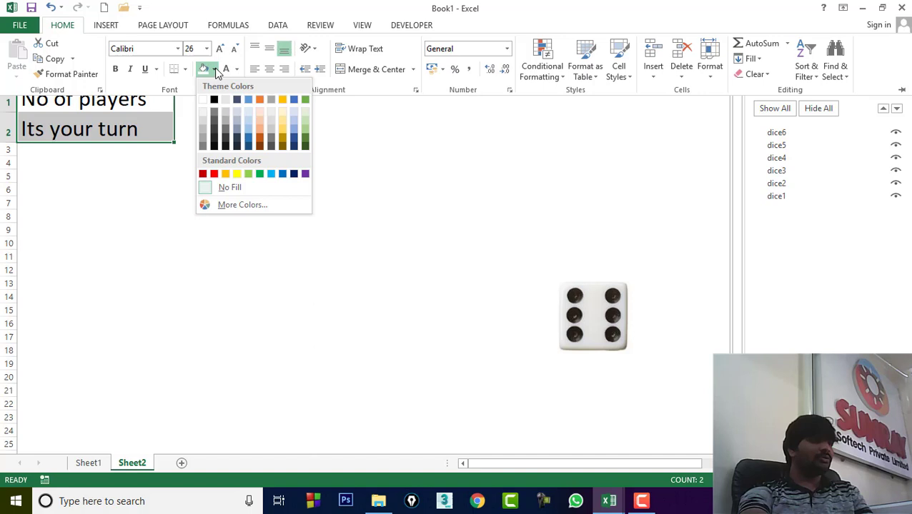
{"action": "left_click", "coordinate": [294, 177]}
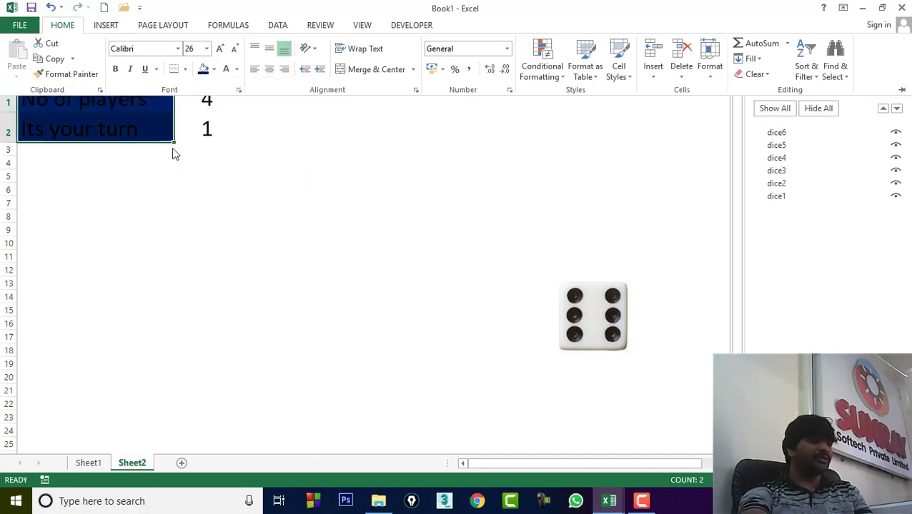
{"action": "left_click", "coordinate": [226, 69]}
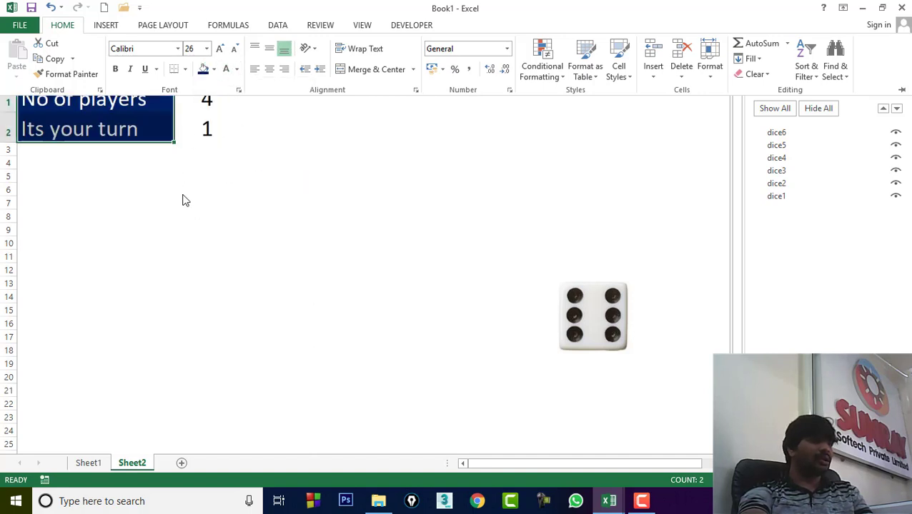
{"action": "left_click", "coordinate": [732, 167]}
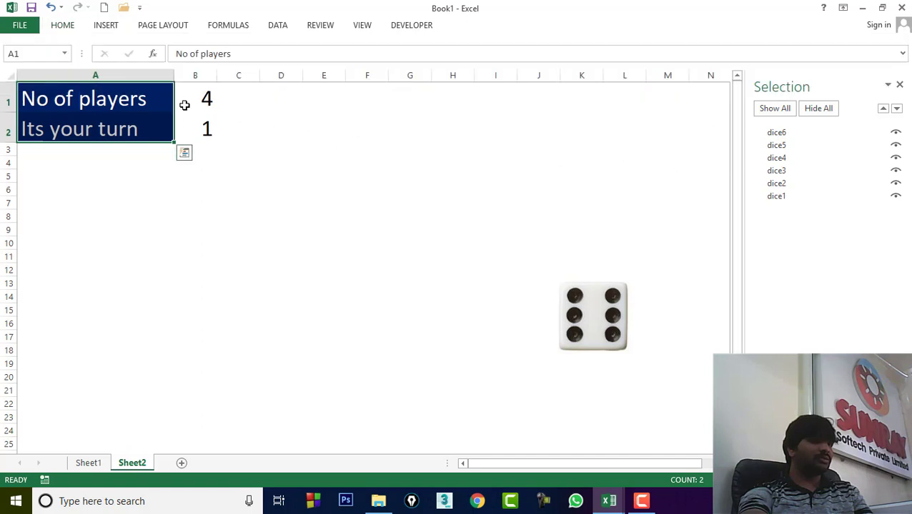
Step: Fill the values in B1:B2 with blue
{"action": "left_click_drag", "start_coordinate": [197, 102], "coordinate": [205, 132]}
{"action": "left_click", "coordinate": [71, 27]}
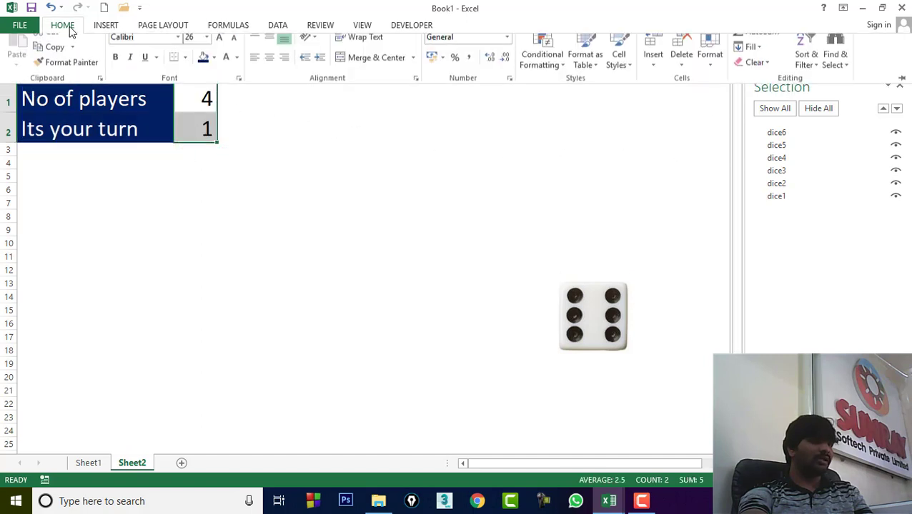
{"action": "left_click", "coordinate": [214, 70]}
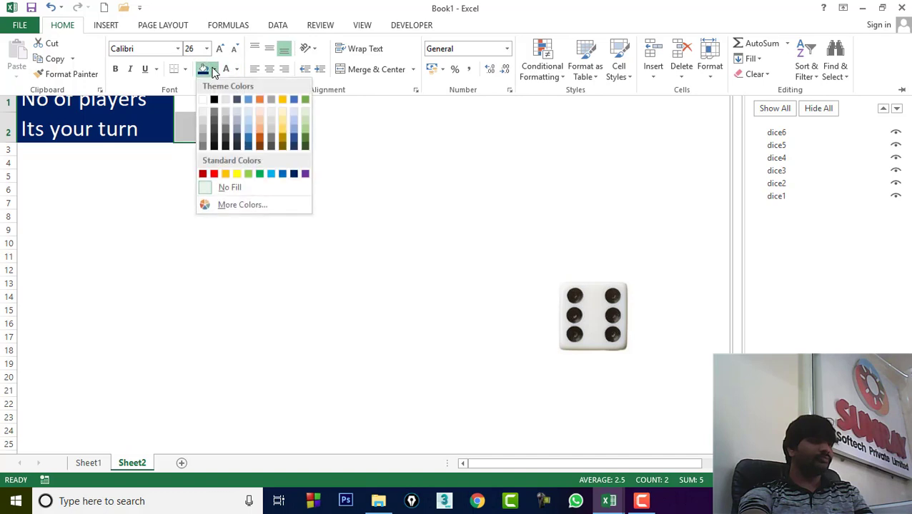
{"action": "left_click", "coordinate": [283, 175]}
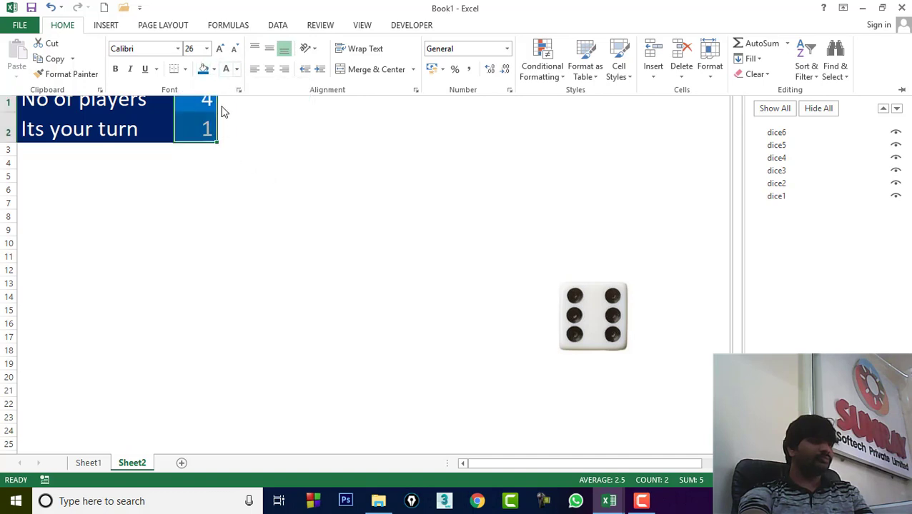
{"action": "left_click", "coordinate": [539, 176]}
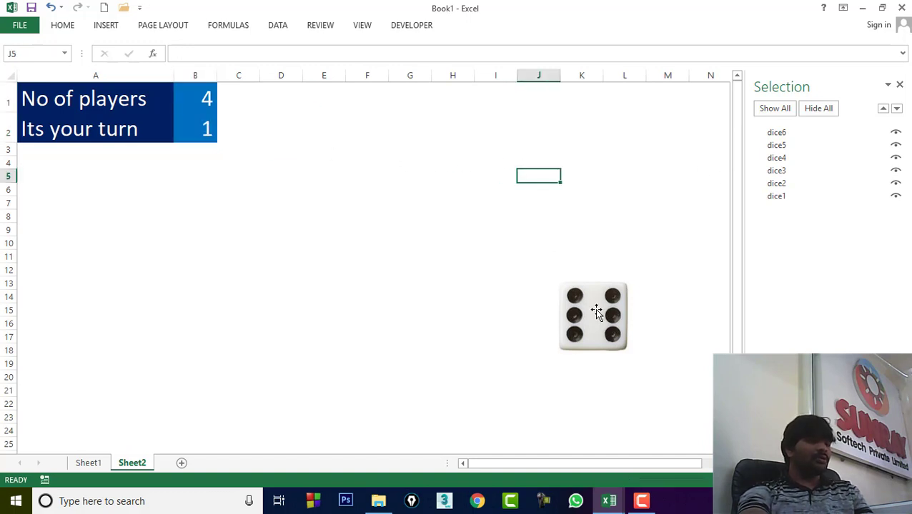
Step: Draw a rounded rectangle above the die, round its ends into a pill, and shrink it
{"action": "left_click", "coordinate": [106, 25]}
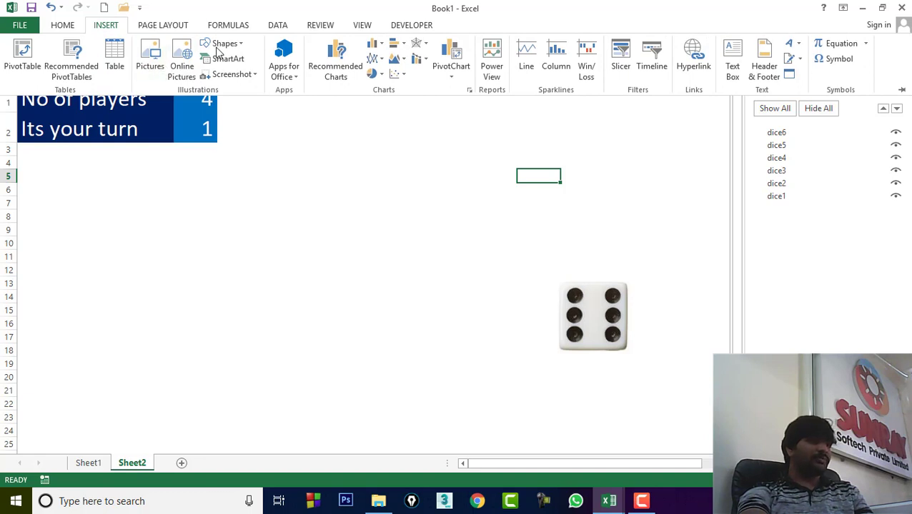
{"action": "left_click", "coordinate": [240, 46]}
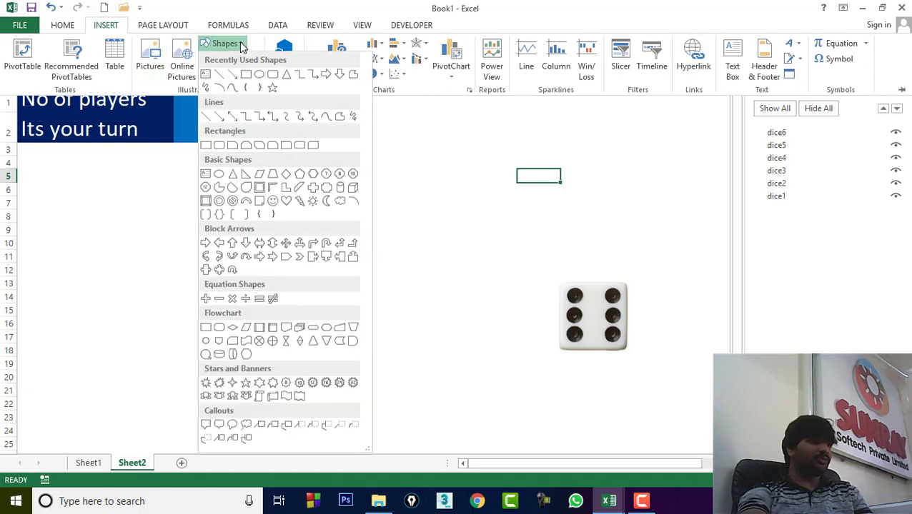
{"action": "left_click", "coordinate": [273, 75]}
{"action": "left_click_drag", "start_coordinate": [492, 140], "coordinate": [647, 198]}
{"action": "left_click_drag", "start_coordinate": [568, 183], "coordinate": [573, 216]}
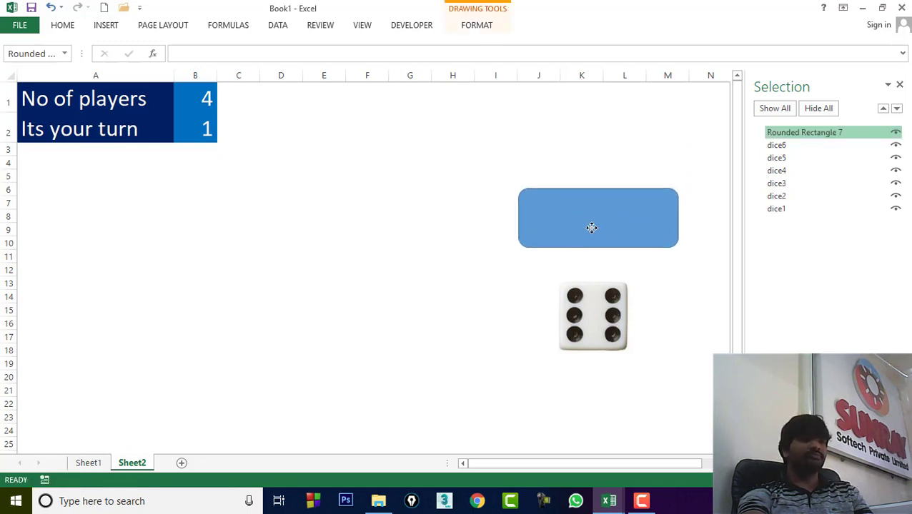
{"action": "left_click_drag", "start_coordinate": [524, 182], "coordinate": [555, 183]}
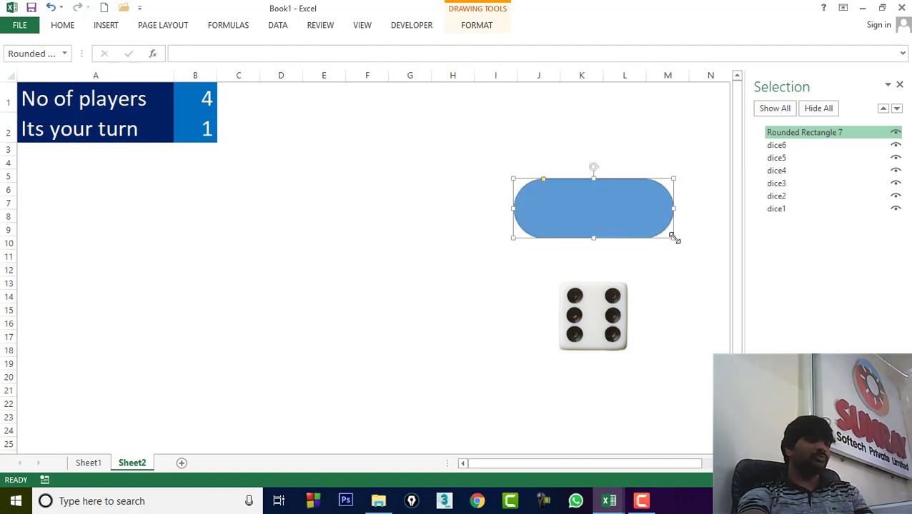
{"action": "left_click_drag", "start_coordinate": [673, 238], "coordinate": [612, 214]}
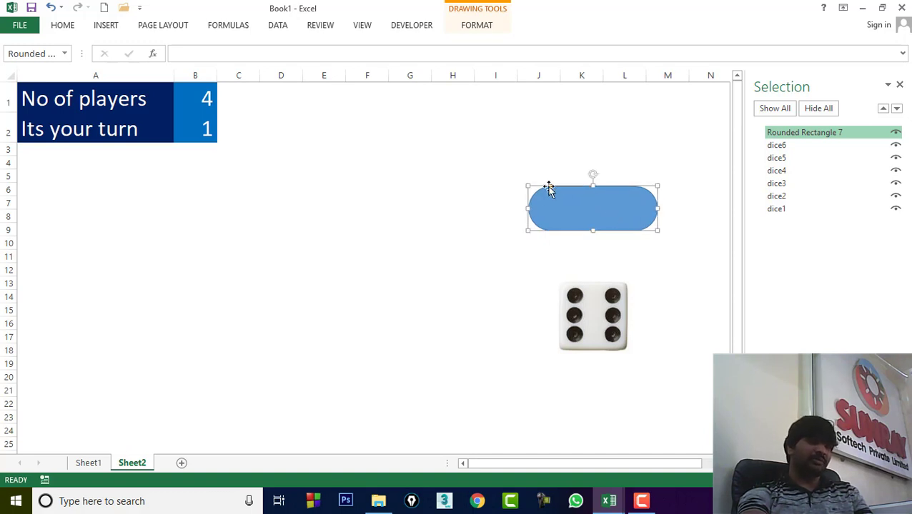
{"action": "mouse_move", "coordinate": [549, 188]}
{"action": "left_mouse_down"}
{"action": "mouse_move", "coordinate": [565, 187]}
{"action": "mouse_move", "coordinate": [550, 208]}
{"action": "mouse_move", "coordinate": [590, 214]}
{"action": "left_mouse_up"}
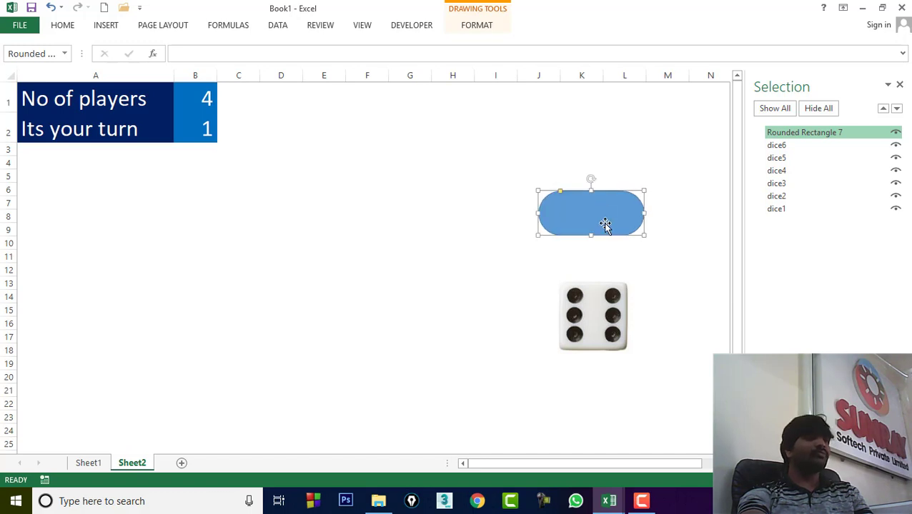
Step: Type 'Roll' in the shape, enlarge it, and centre it horizontally and vertically
{"action": "type", "text": "Ro"}
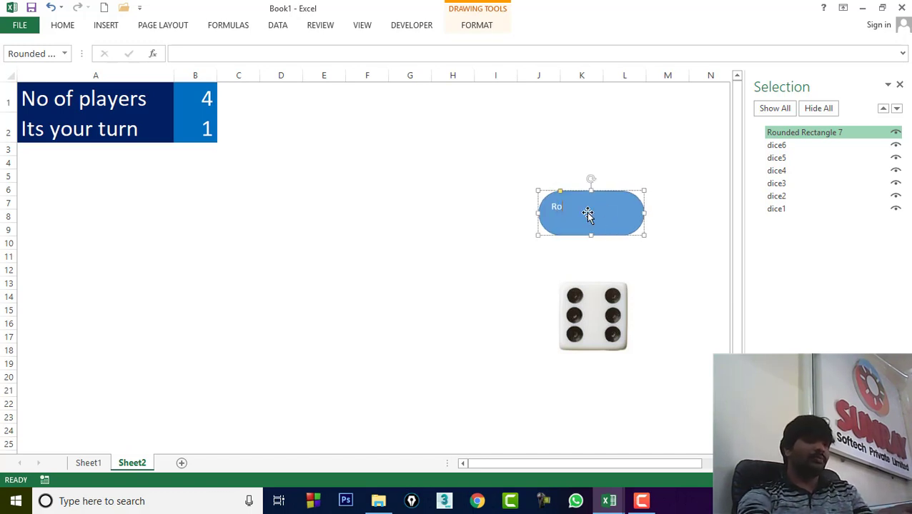
{"action": "type", "text": "ll"}
{"action": "key", "text": "ctrl+a"}
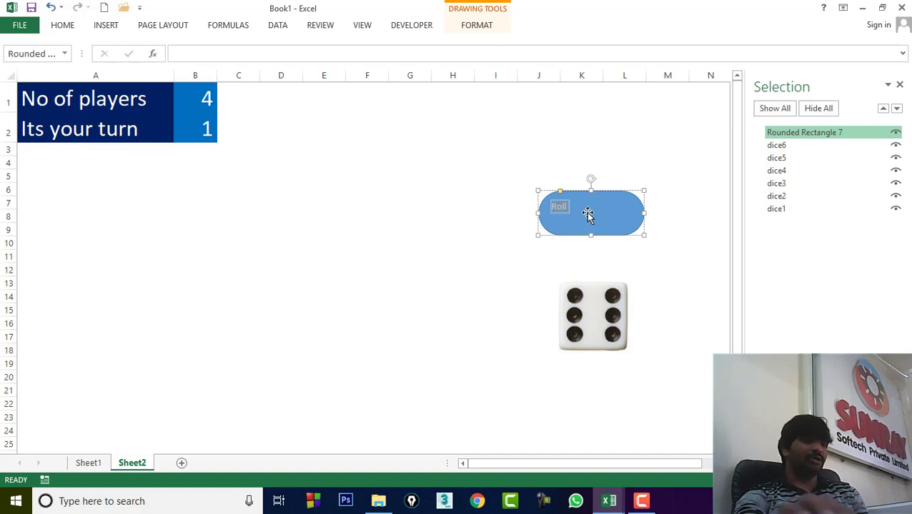
{"action": "key", "text": "ctrl+shift+period"}
{"action": "key", "text": "ctrl+shift+period"}
{"action": "key", "text": "ctrl+shift+period"}
{"action": "key", "text": "ctrl+shift+period"}
{"action": "key", "text": "ctrl+shift+period"}
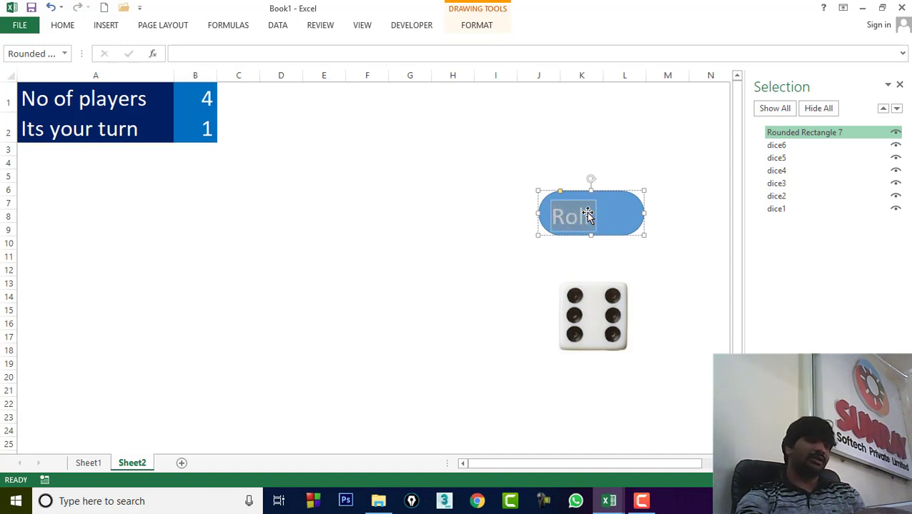
{"action": "left_click", "coordinate": [62, 28]}
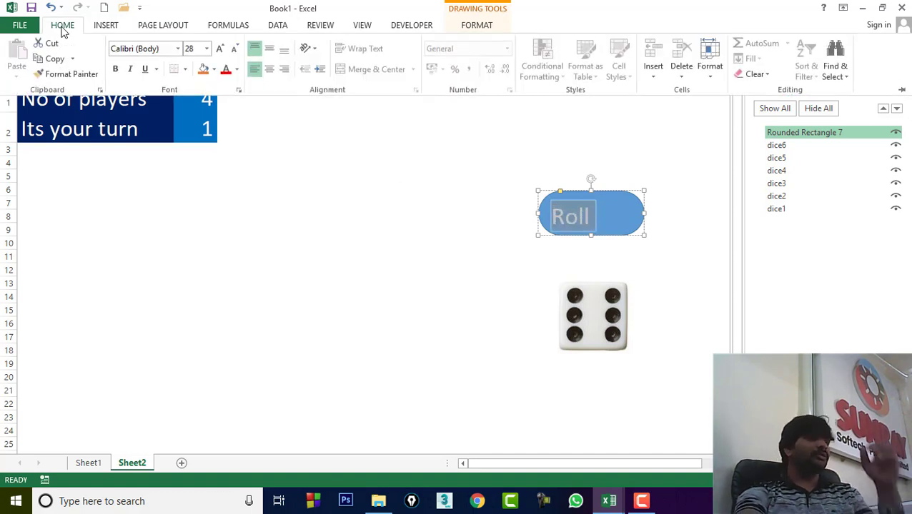
{"action": "left_click", "coordinate": [268, 68]}
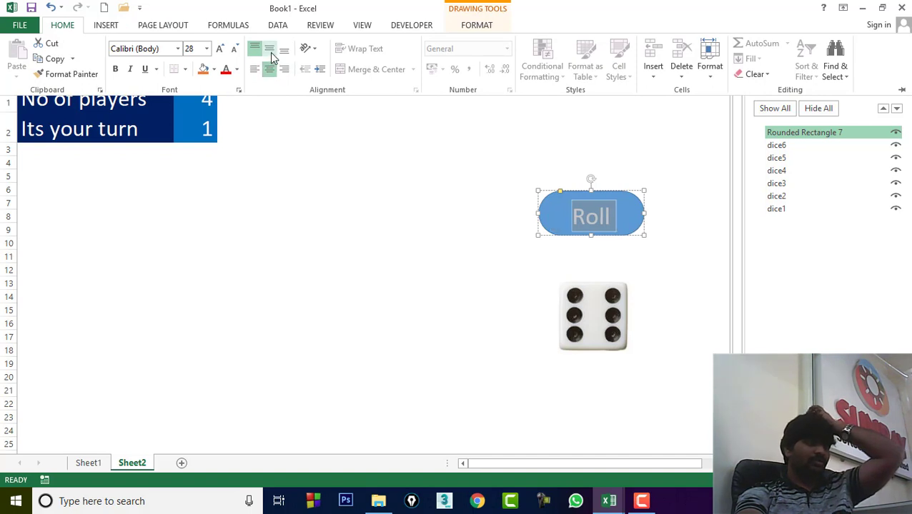
{"action": "left_click", "coordinate": [269, 48]}
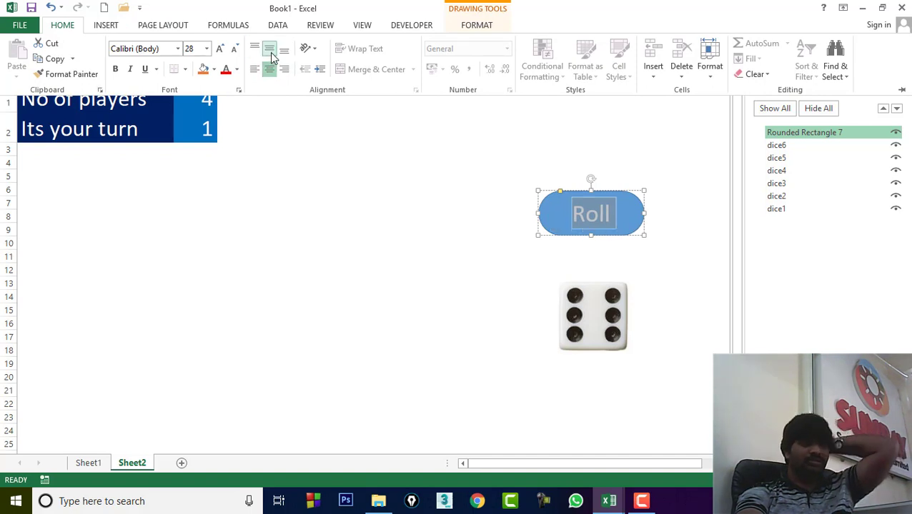
{"action": "left_click", "coordinate": [635, 216]}
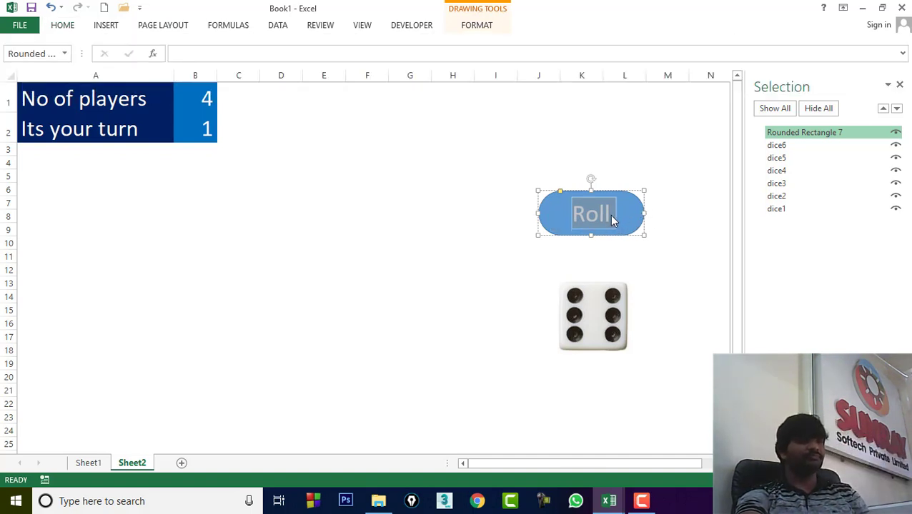
Step: Narrow the Roll shape to fit its text and nudge it into place above the die
{"action": "left_click_drag", "start_coordinate": [644, 213], "coordinate": [621, 214]}
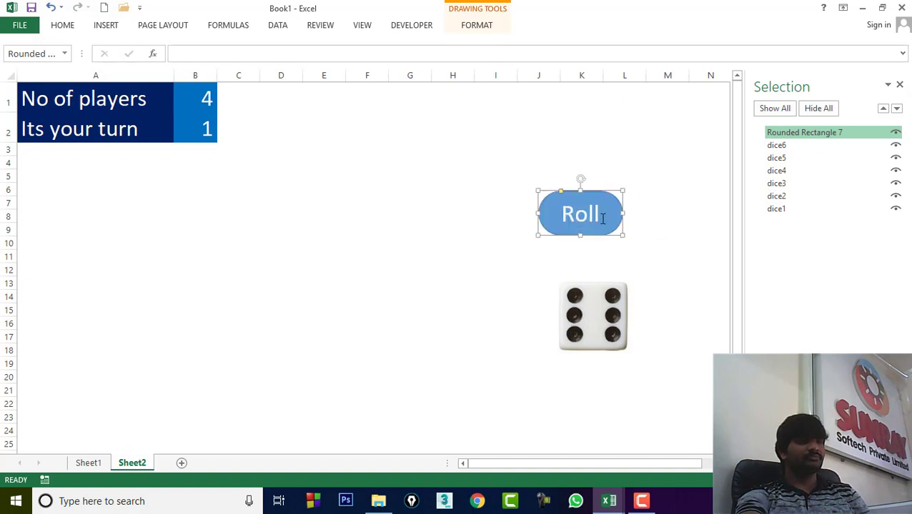
{"action": "key", "text": "Escape"}
{"action": "left_click_drag", "start_coordinate": [603, 222], "coordinate": [618, 224]}
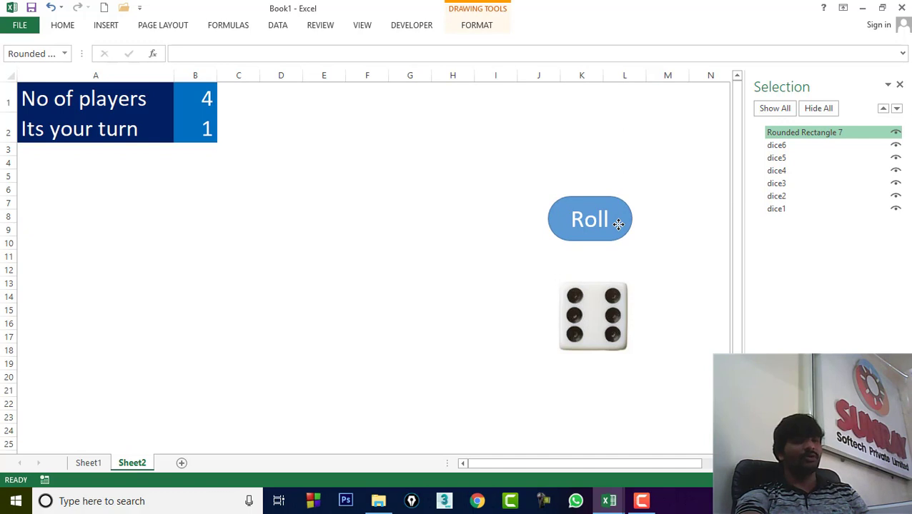
{"action": "left_click", "coordinate": [658, 244]}
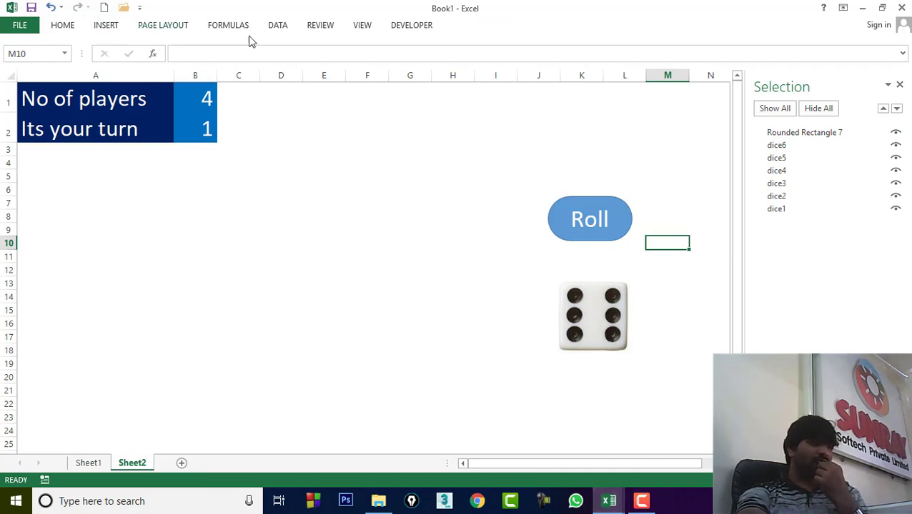
Step: In the VBA editor, insert a new module with an empty Sub dice() procedure
{"action": "left_click", "coordinate": [412, 26]}
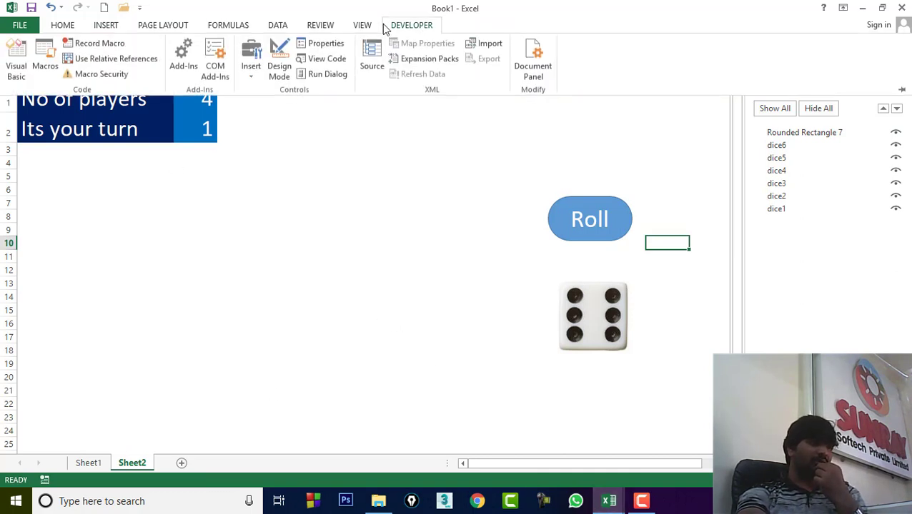
{"action": "left_click", "coordinate": [16, 60]}
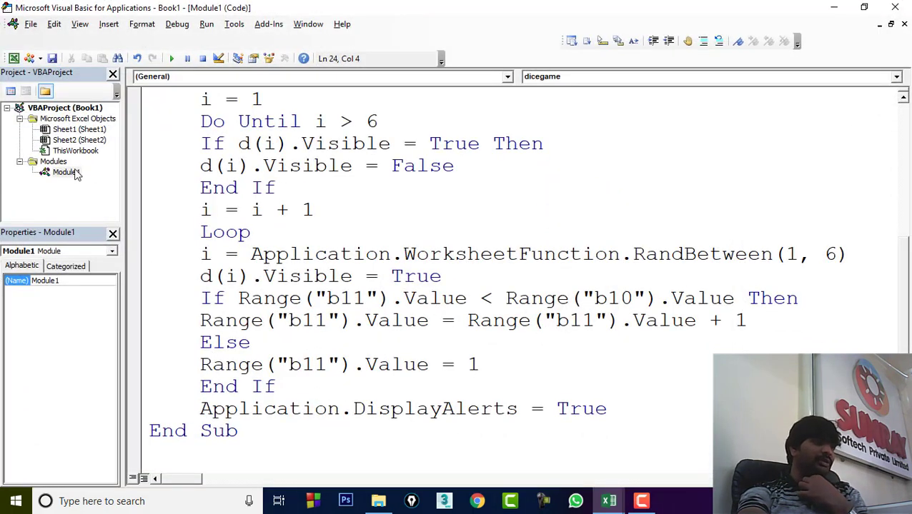
{"action": "left_click", "coordinate": [40, 58]}
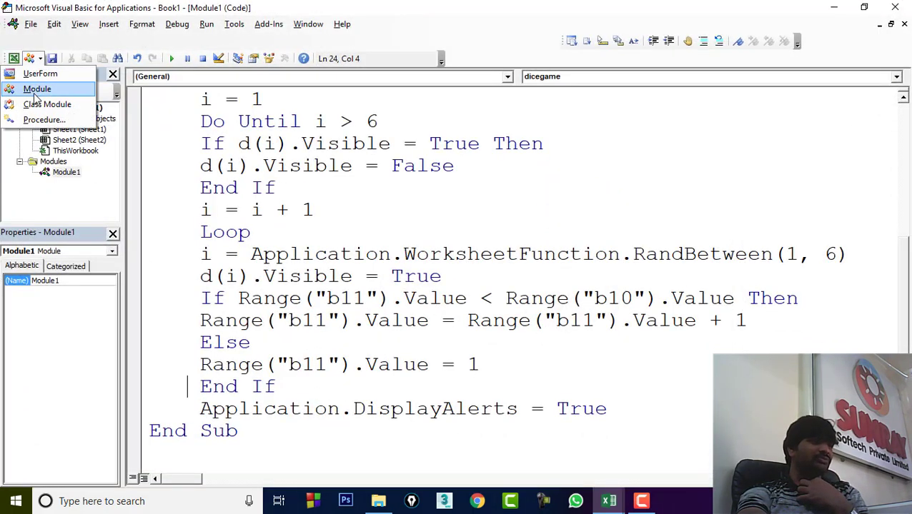
{"action": "left_click", "coordinate": [35, 87]}
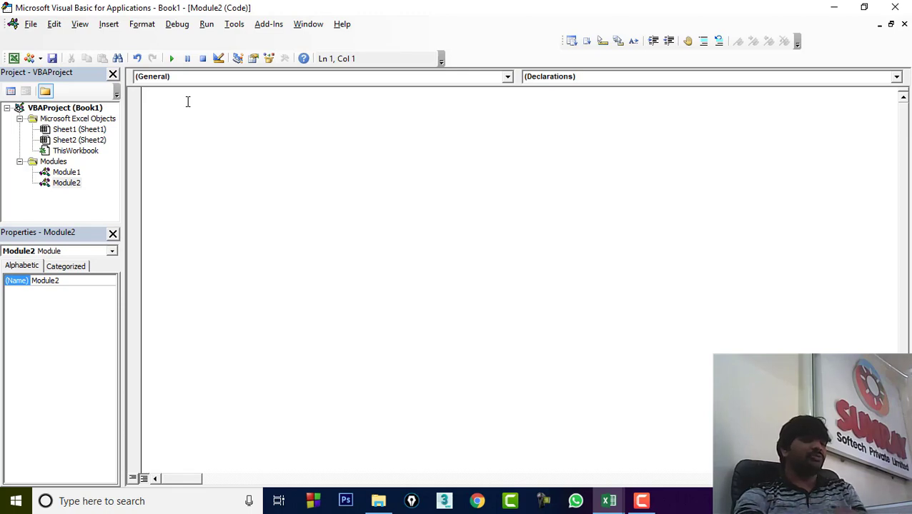
{"action": "type", "text": "sub "}
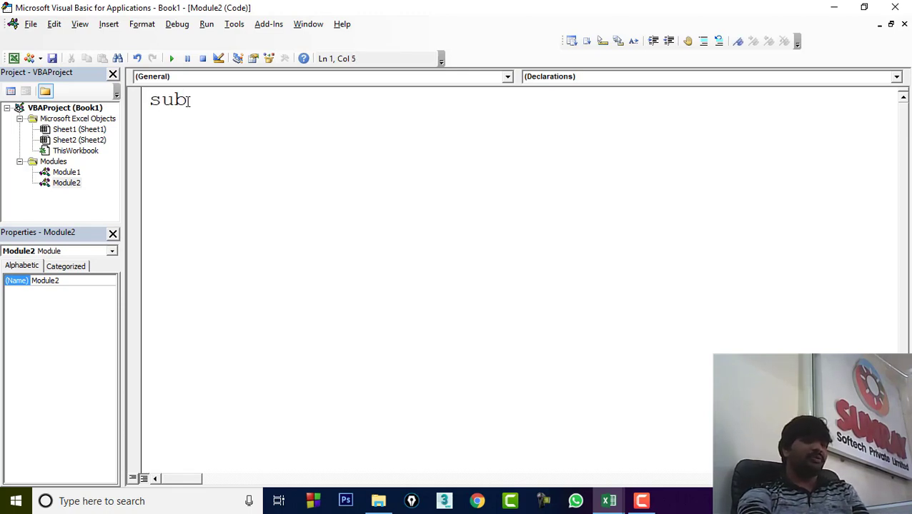
{"action": "type", "text": "dice"}
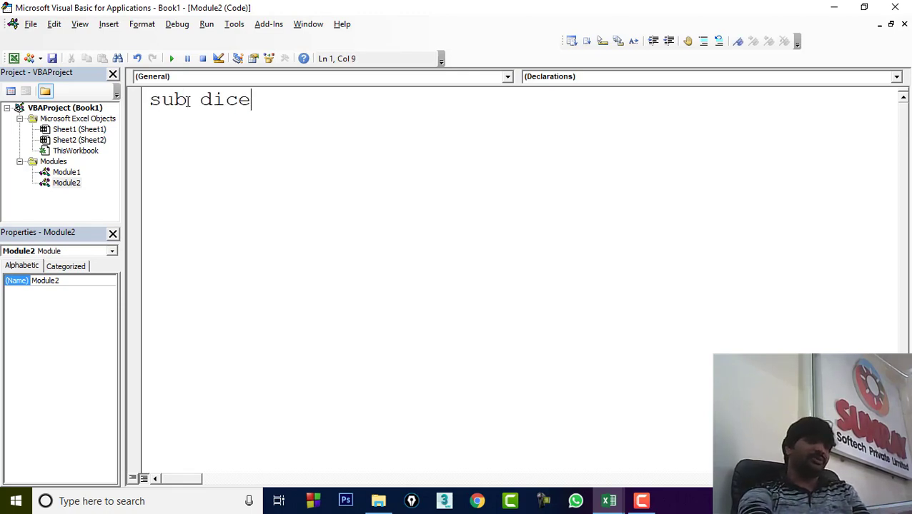
{"action": "type", "text": "()"}
{"action": "key", "text": "Return"}
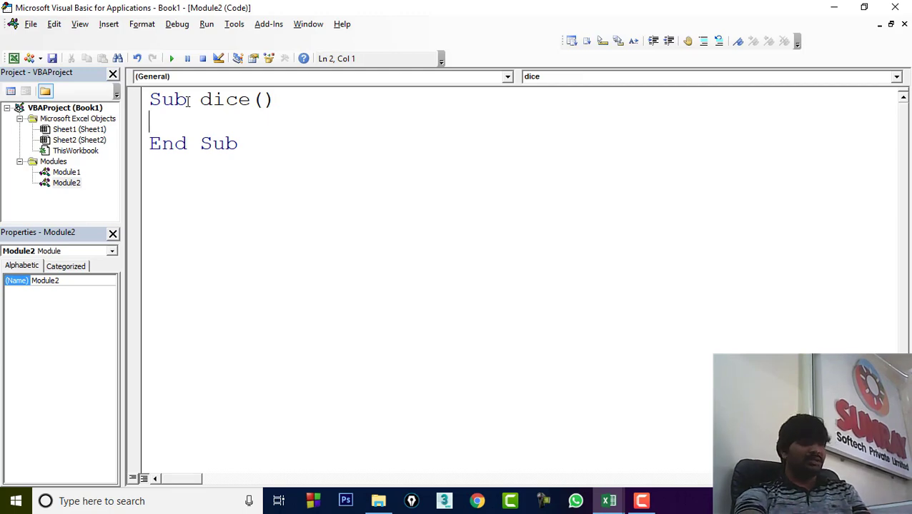
{"action": "left_click", "coordinate": [823, 8]}
Step: Assign the dice macro to the Roll shape
{"action": "right_click", "coordinate": [623, 225]}
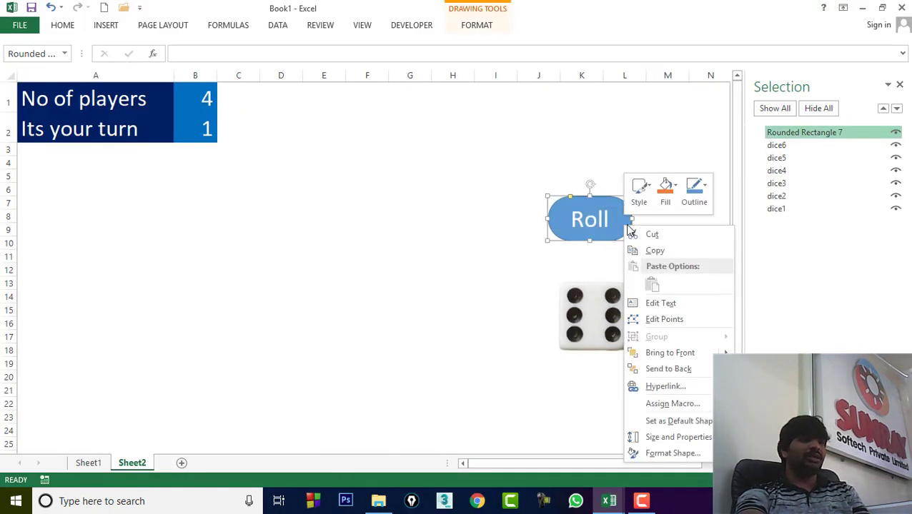
{"action": "left_click", "coordinate": [688, 404]}
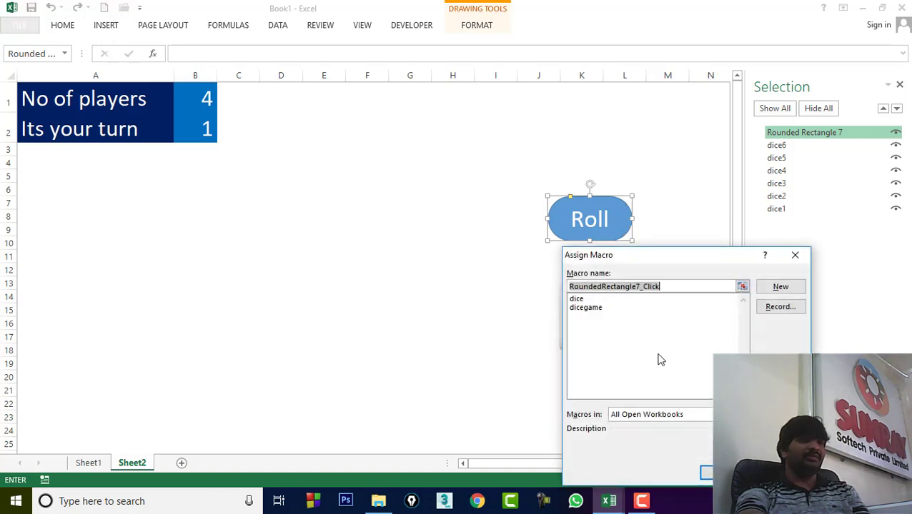
{"action": "left_click", "coordinate": [582, 299]}
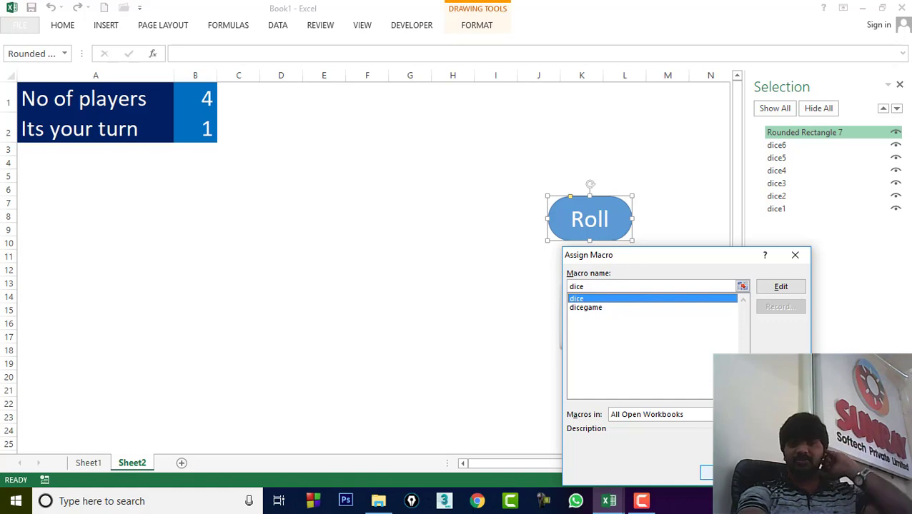
{"action": "key", "text": "Return"}
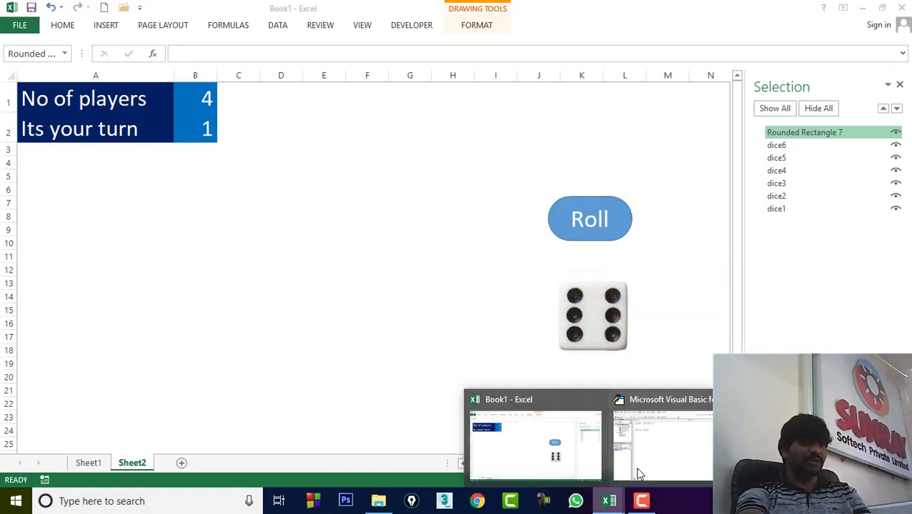
Step: Declare 'Dim d(1 To 6) As Shape' and 'Dim i As Integer' inside Sub dice()
{"action": "key", "text": "alt+F11"}
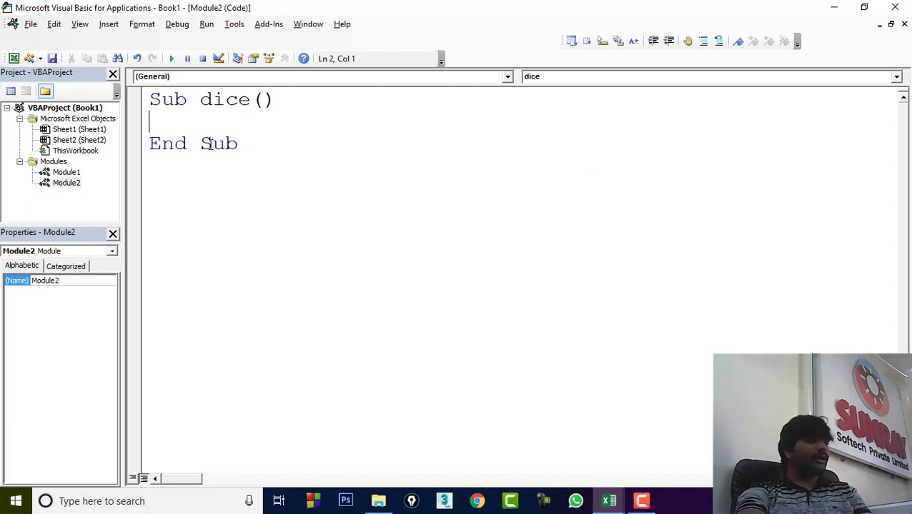
{"action": "type", "text": "dim d(1"}
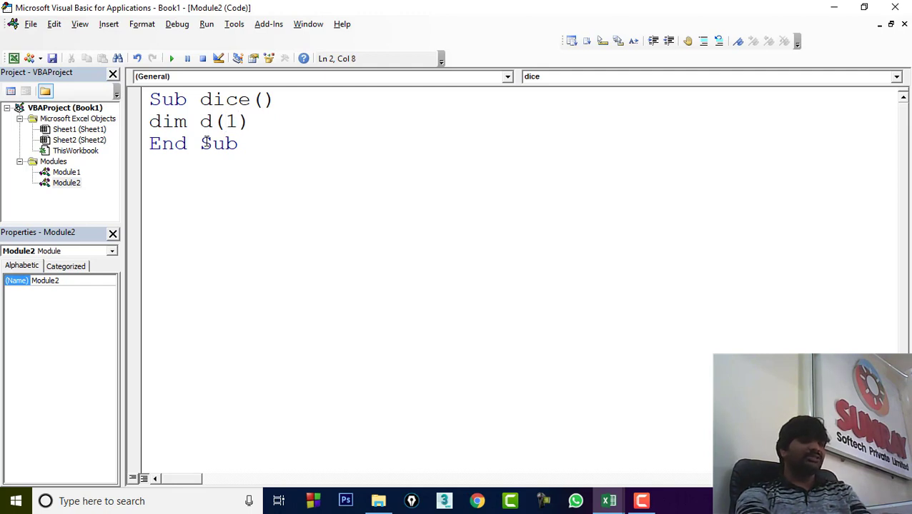
{"action": "type", "text": "to 6"}
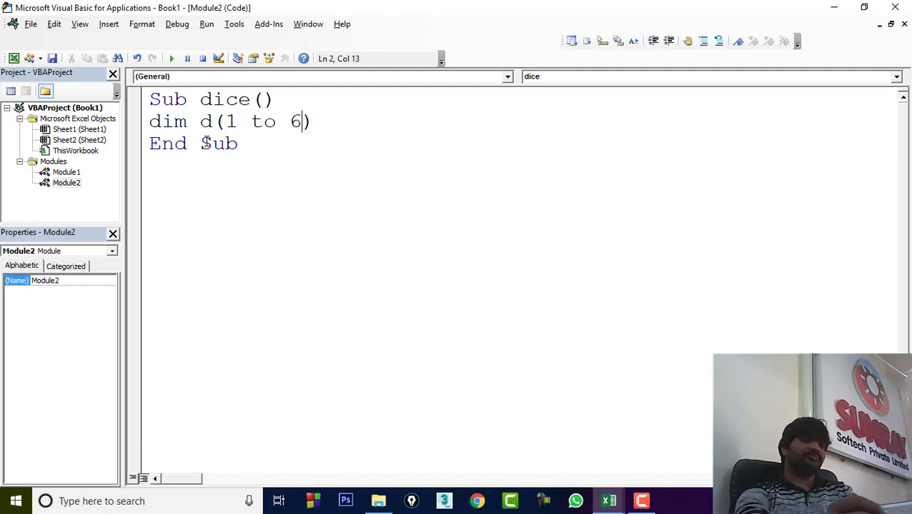
{"action": "key", "text": "End"}
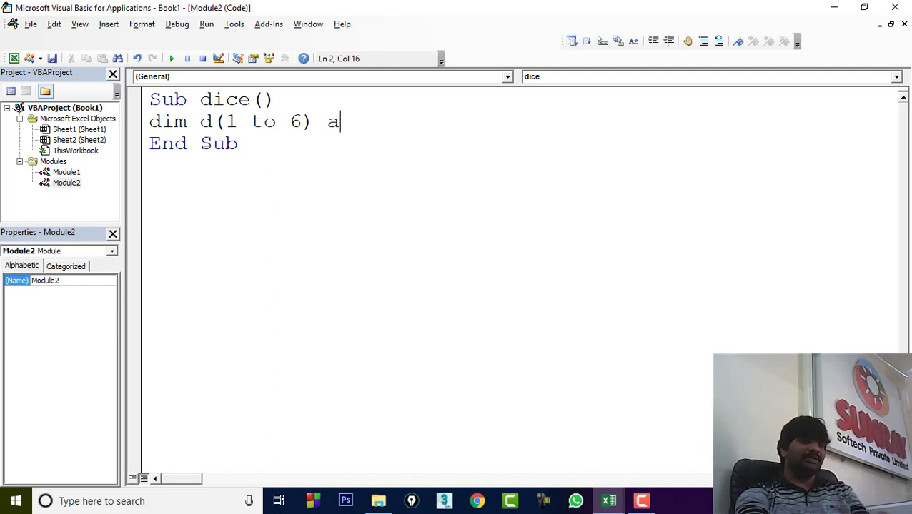
{"action": "type", "text": "s"}
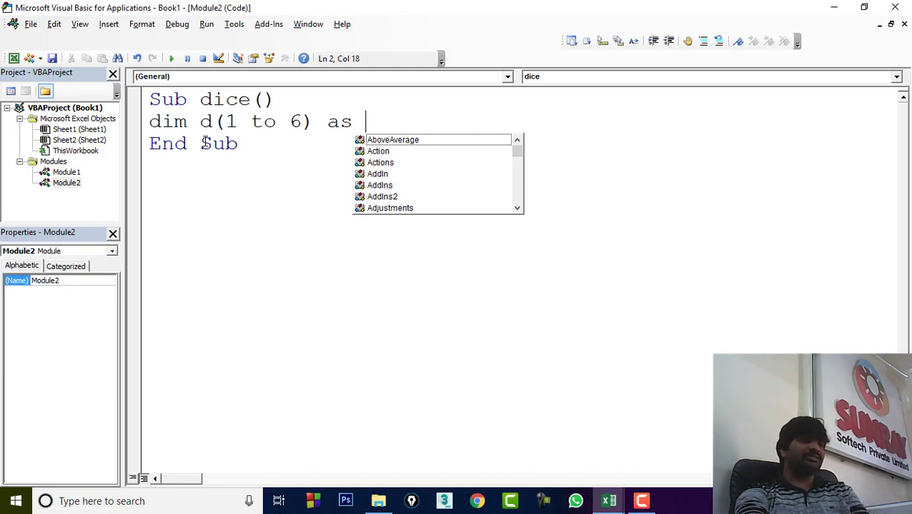
{"action": "type", "text": "s Shape"}
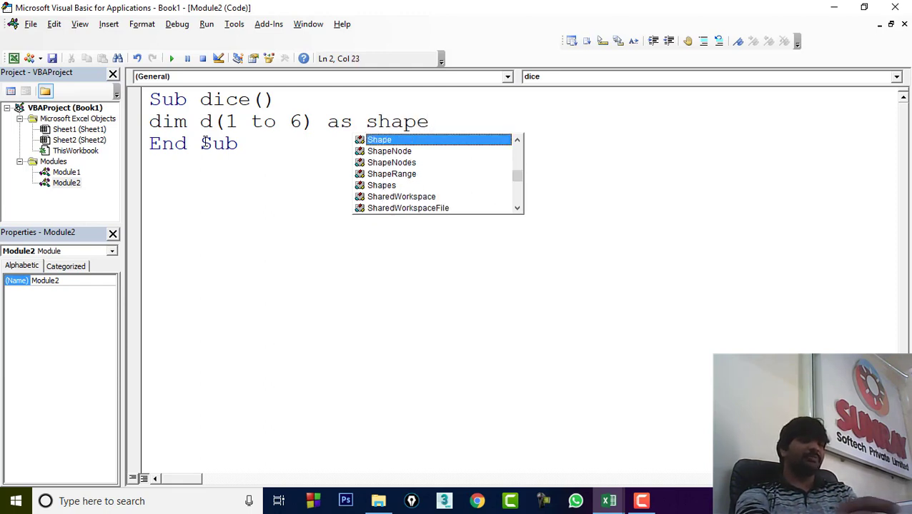
{"action": "key", "text": "Return"}
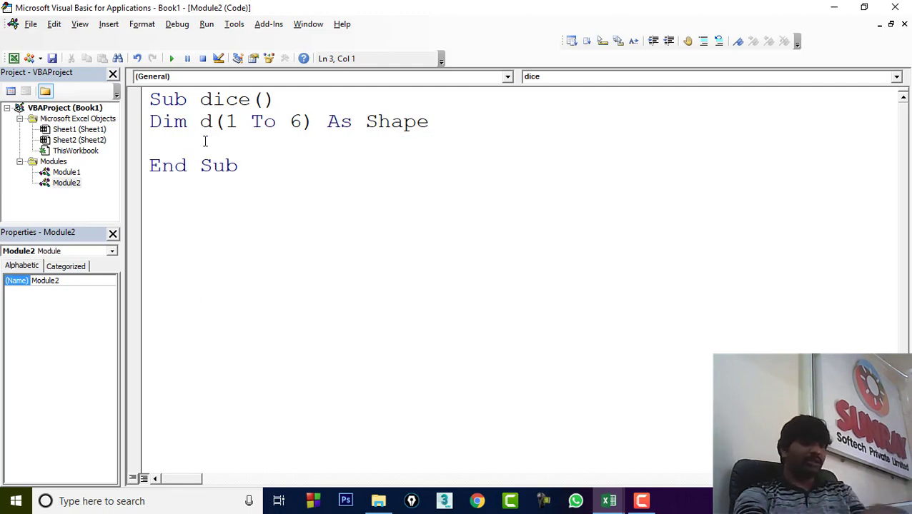
{"action": "type", "text": "dim i as "}
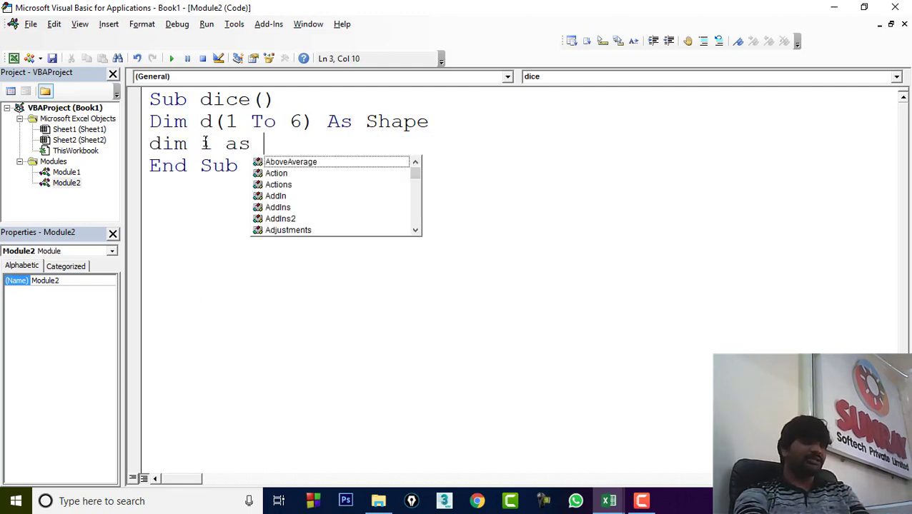
{"action": "type", "text": "integr"}
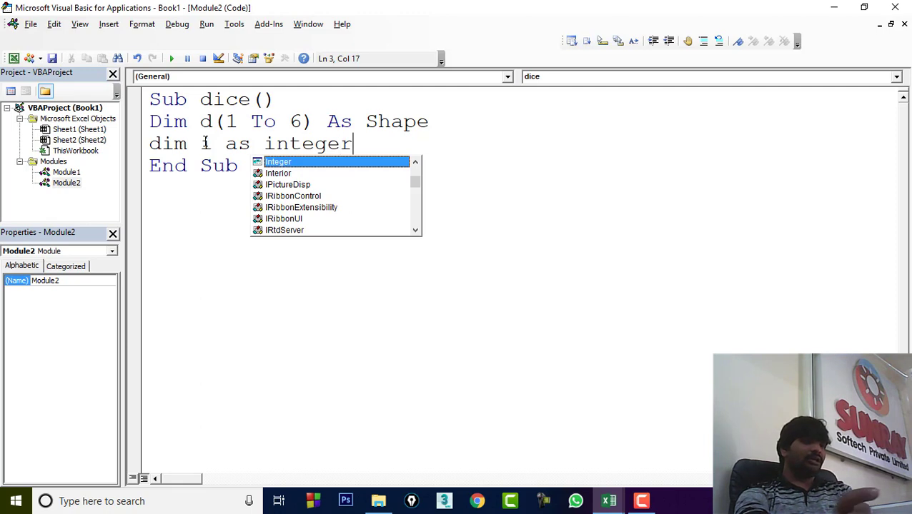
{"action": "key", "text": "Return"}
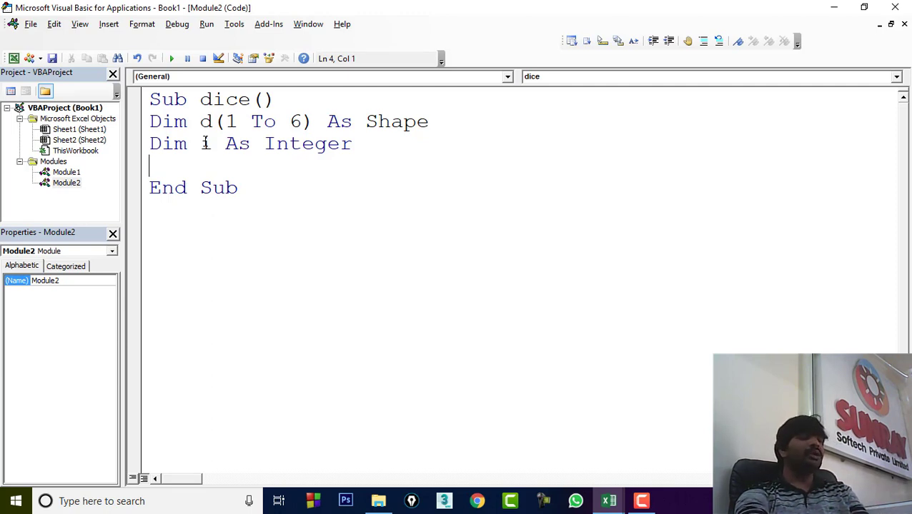
Step: Write the first assignment line: Set d(i) = ActiveSheet.Shapes("dice1")
{"action": "type", "text": "e"}
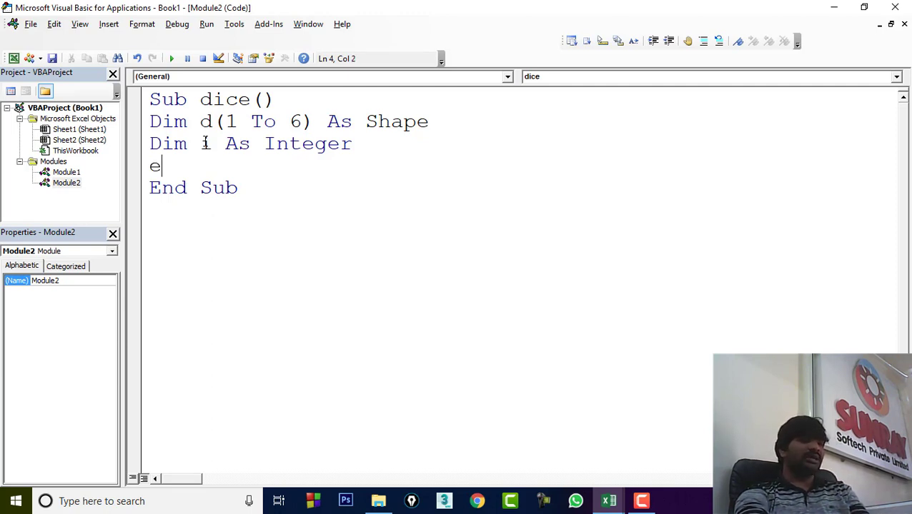
{"action": "type", "text": "set"}
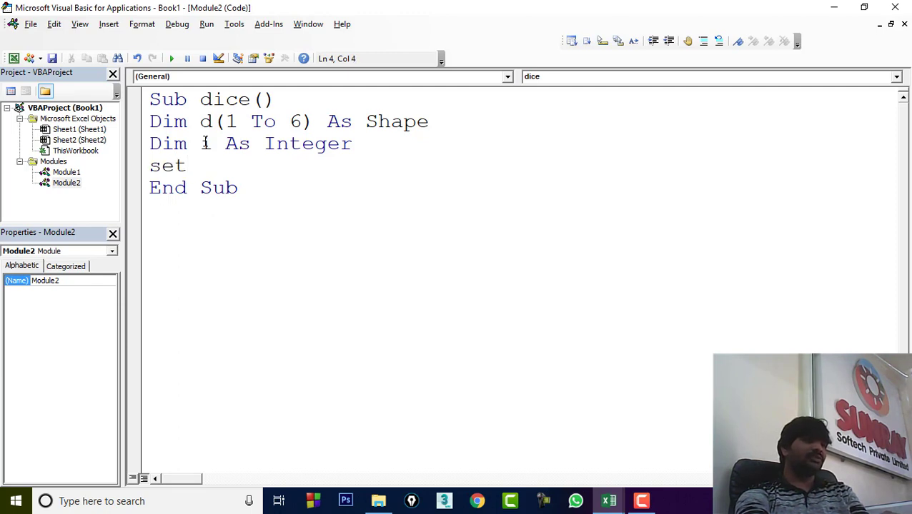
{"action": "type", "text": " d90"}
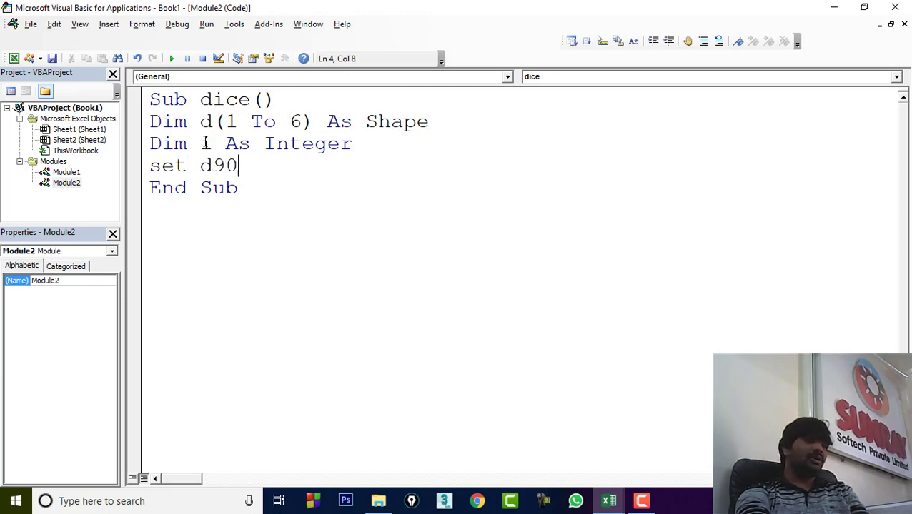
{"action": "key", "text": "BackSpace"}
{"action": "key", "text": "BackSpace"}
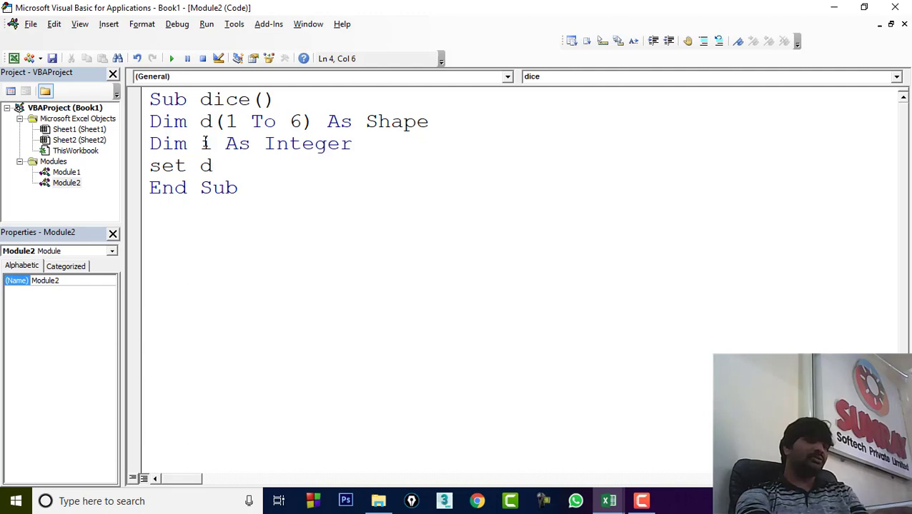
{"action": "key", "text": "BackSpace"}
{"action": "key", "text": "BackSpace"}
{"action": "key", "text": "BackSpace"}
{"action": "key", "text": "BackSpace"}
{"action": "key", "text": "BackSpace"}
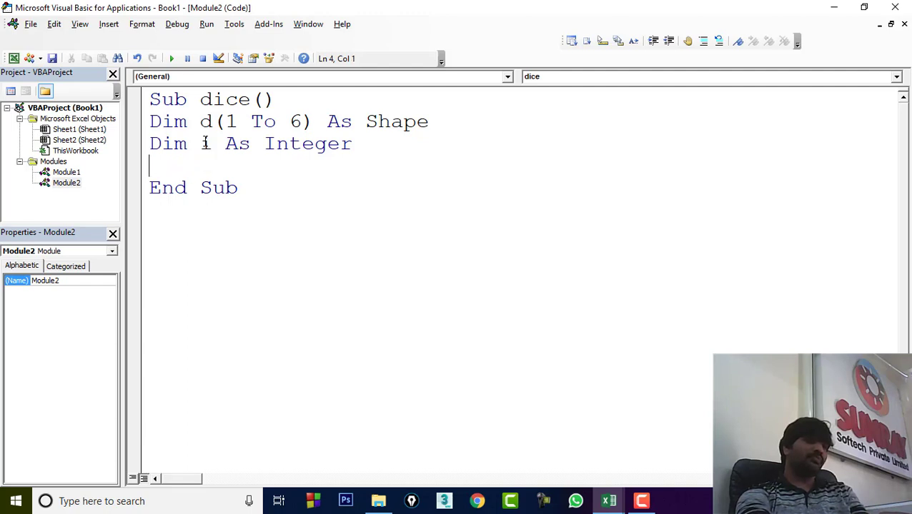
{"action": "type", "text": "set "}
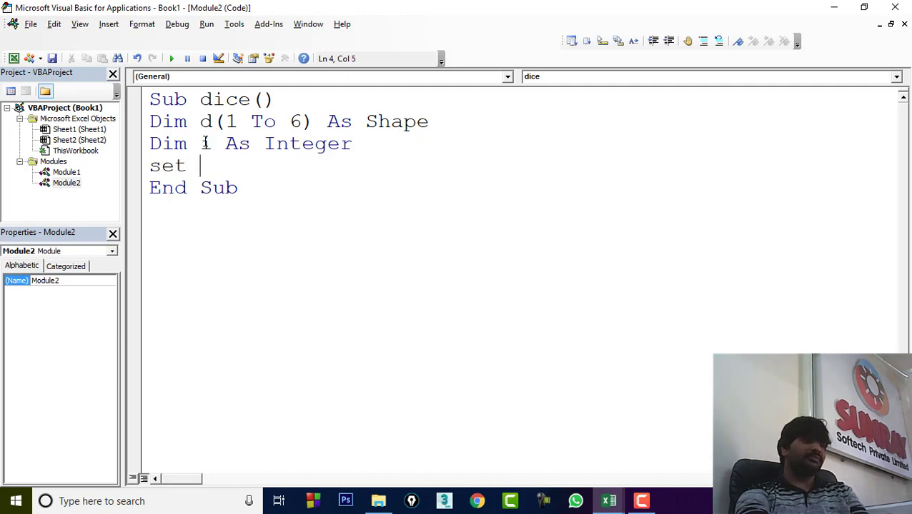
{"action": "type", "text": "d90"}
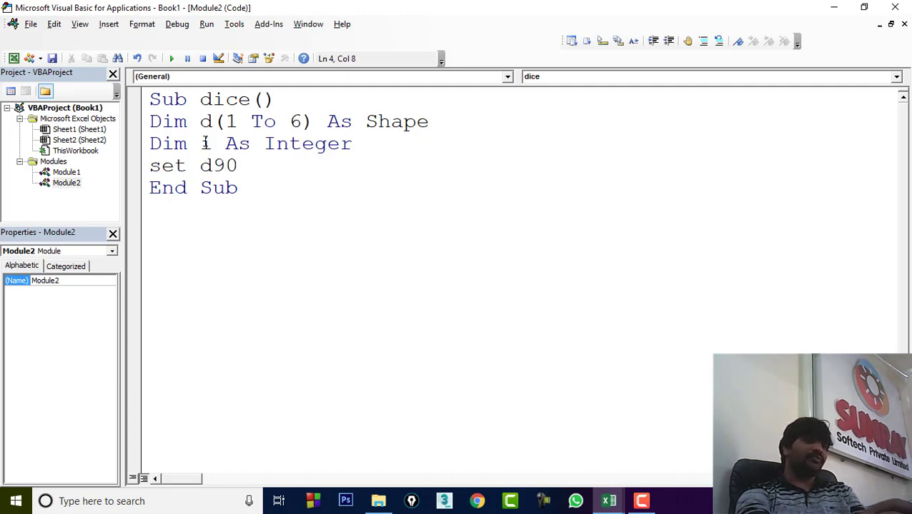
{"action": "key", "text": "BackSpace"}
{"action": "key", "text": "BackSpace"}
{"action": "key", "text": "Left"}
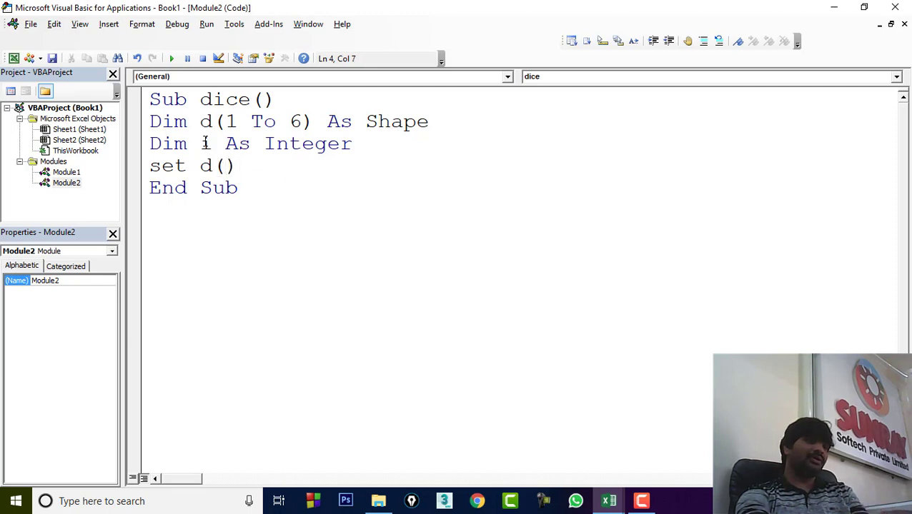
{"action": "type", "text": "i"}
{"action": "key", "text": "Right"}
{"action": "type", "text": "as"}
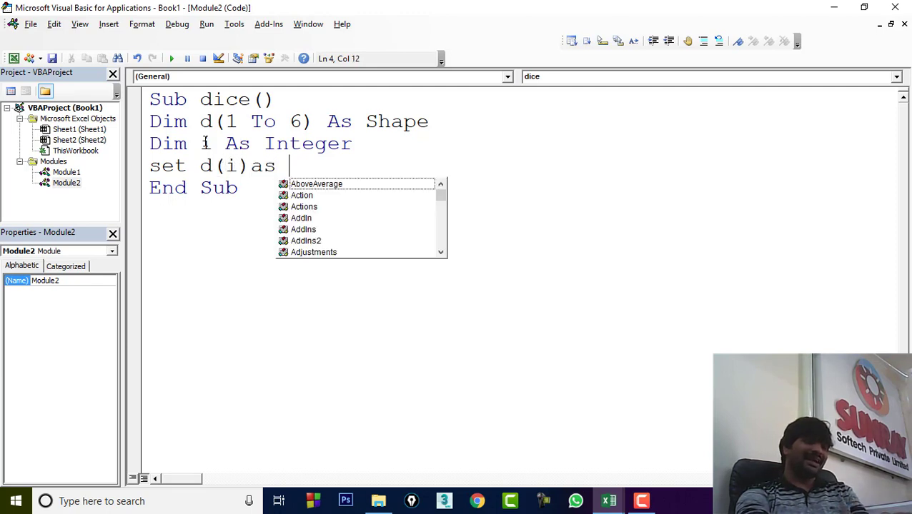
{"action": "key", "text": "BackSpace"}
{"action": "key", "text": "BackSpace"}
{"action": "key", "text": "BackSpace"}
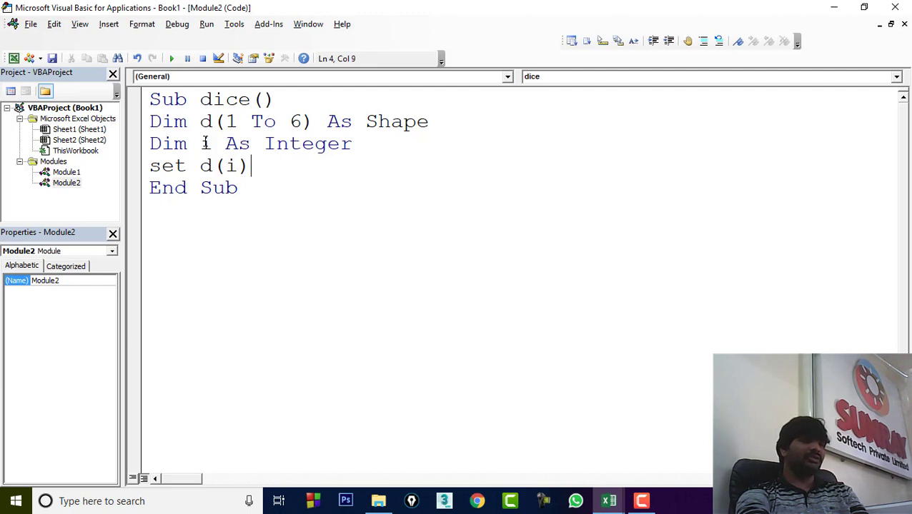
{"action": "type", "text": "="}
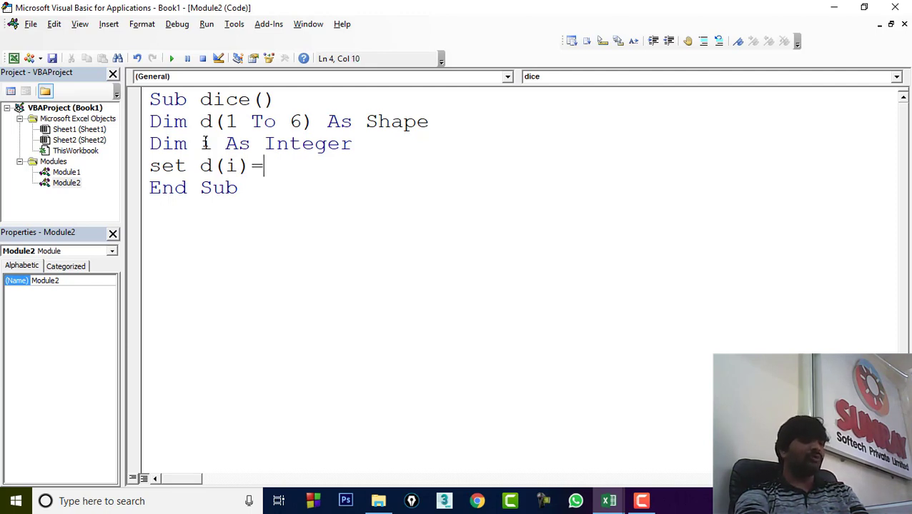
{"action": "type", "text": "ac"}
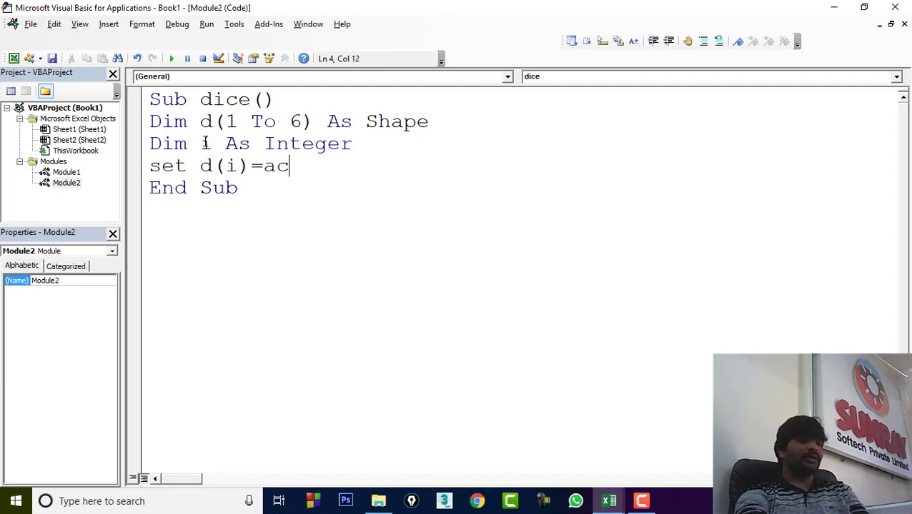
{"action": "type", "text": "tiveshe"}
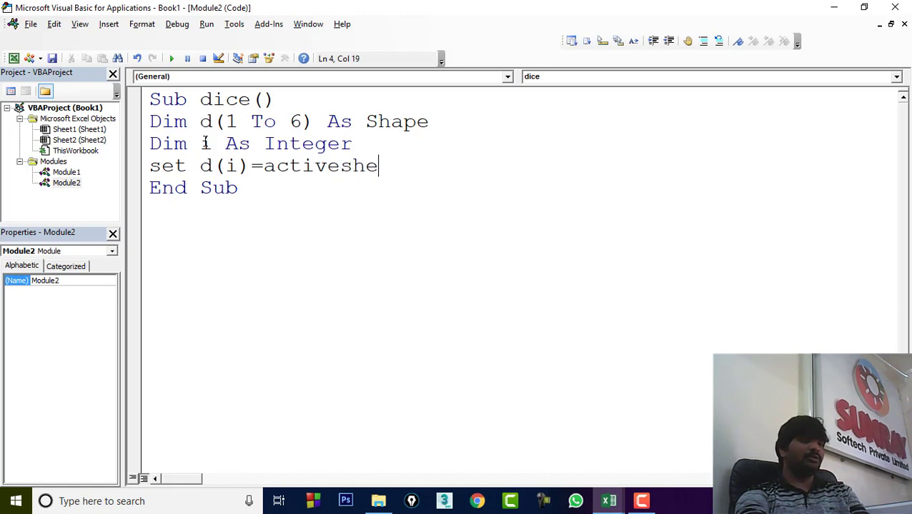
{"action": "type", "text": "et."}
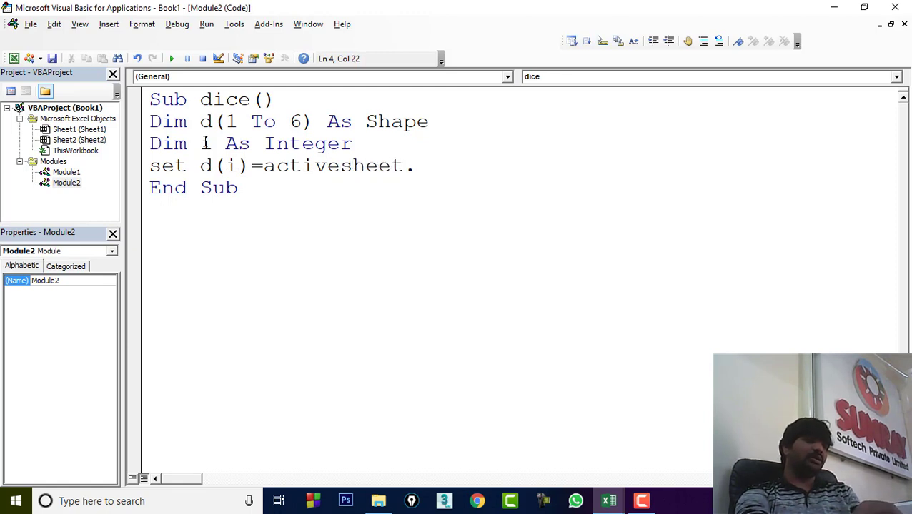
{"action": "type", "text": "shapes"}
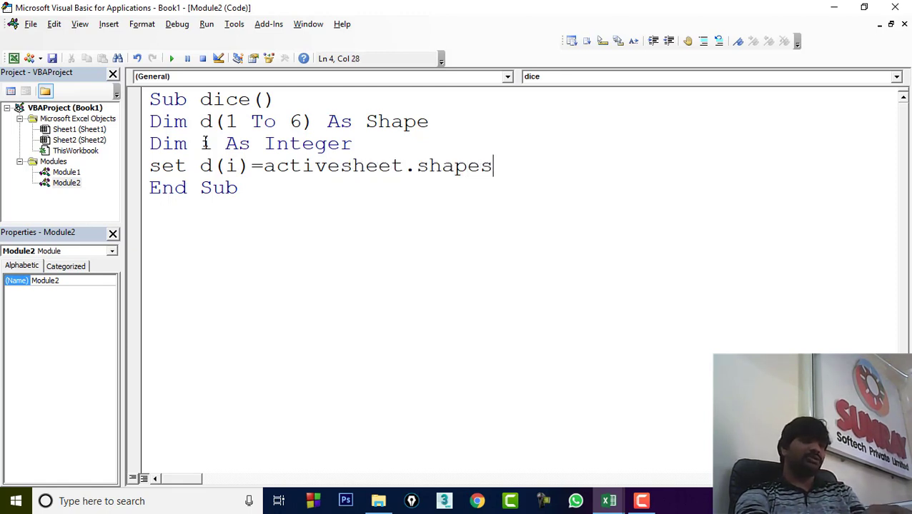
{"action": "type", "text": "(\"\")"}
{"action": "key", "text": "Left"}
{"action": "type", "text": "\"\""}
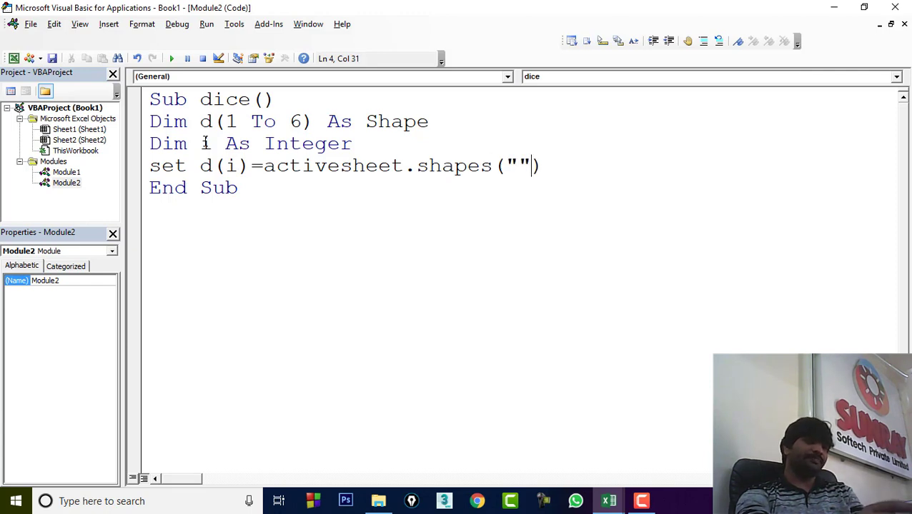
{"action": "key", "text": "Left"}
{"action": "type", "text": "di"}
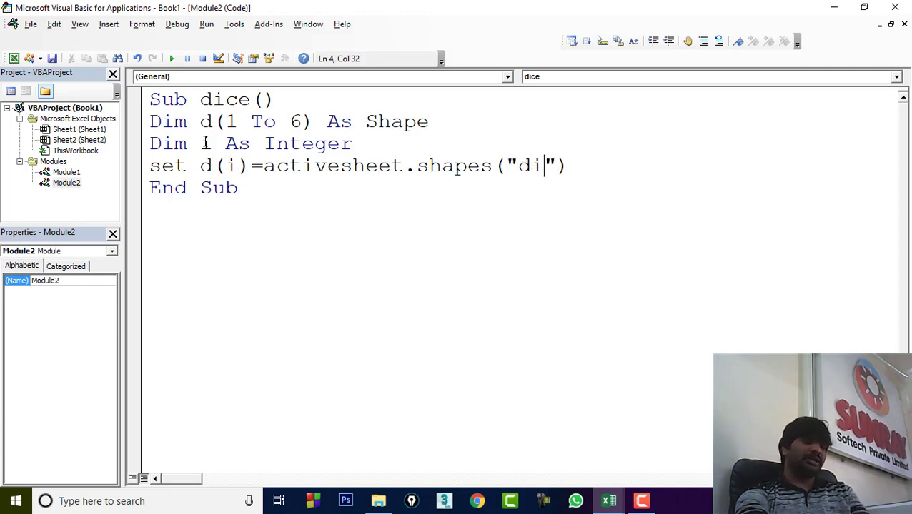
{"action": "type", "text": "ce1"}
Step: Change the first line's index to d(1) and add a copied d(2) line for dice2
{"action": "left_click", "coordinate": [146, 168]}
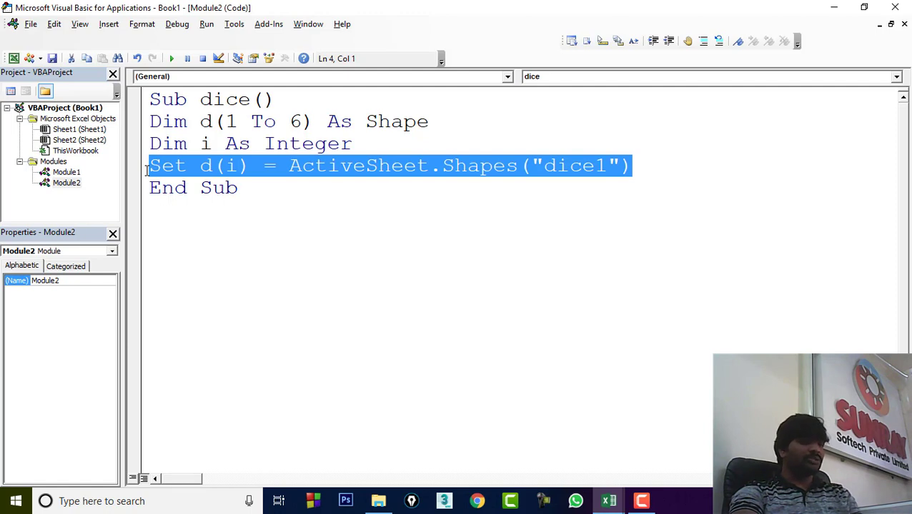
{"action": "key", "text": "ctrl+c"}
{"action": "left_click", "coordinate": [640, 171]}
{"action": "key", "text": "Return"}
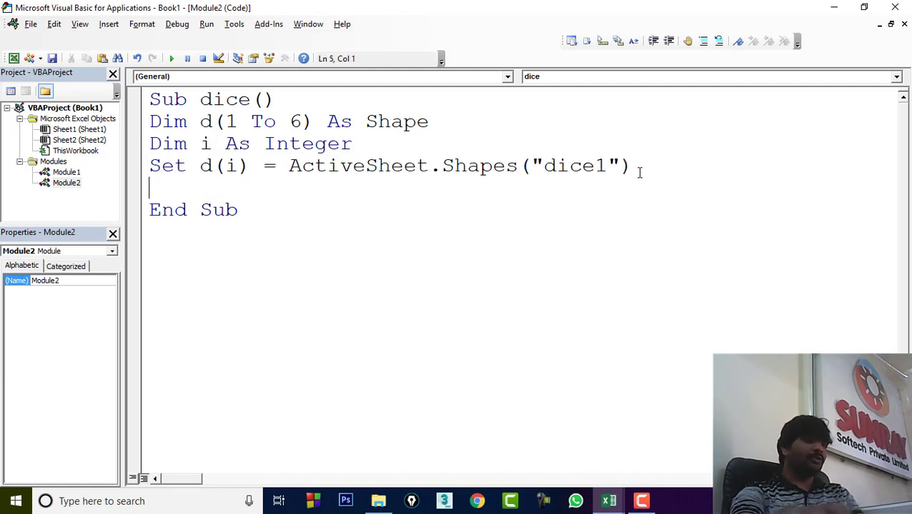
{"action": "key", "text": "ctrl+v"}
{"action": "double_click", "coordinate": [230, 165]}
{"action": "type", "text": "1"}
{"action": "double_click", "coordinate": [231, 187]}
{"action": "type", "text": "2"}
{"action": "left_click_drag", "start_coordinate": [609, 188], "coordinate": [596, 187]}
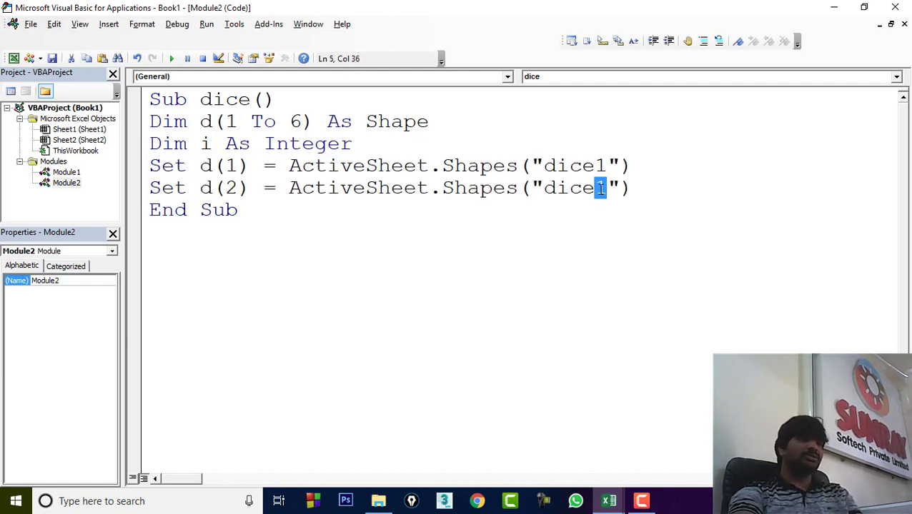
{"action": "type", "text": "2"}
{"action": "left_click", "coordinate": [641, 190]}
Step: Replace the broken third line with a copy and add Set lines for d(3) and d(4)
{"action": "key", "text": "BackSpace"}
{"action": "type", "text": "d(3"}
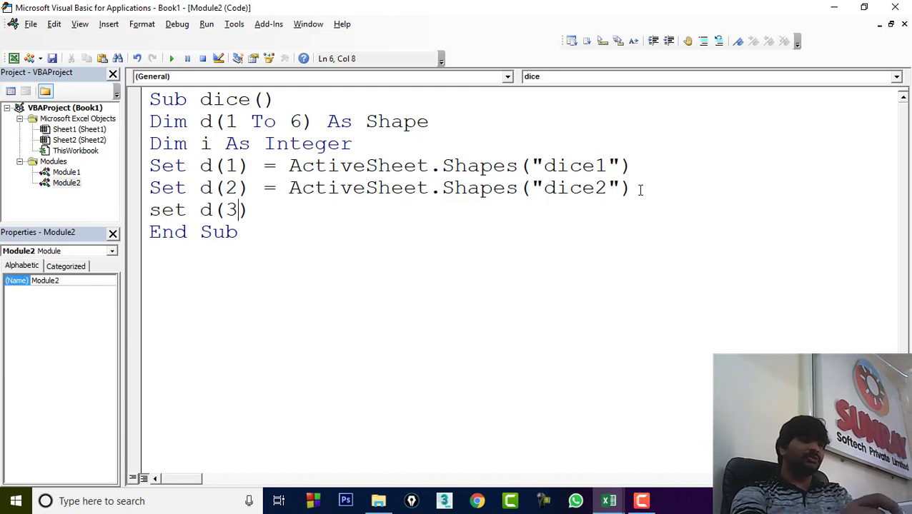
{"action": "type", "text": ")="}
{"action": "key", "text": "Return"}
{"action": "left_click", "coordinate": [451, 296]}
{"action": "left_click_drag", "start_coordinate": [148, 188], "coordinate": [631, 187]}
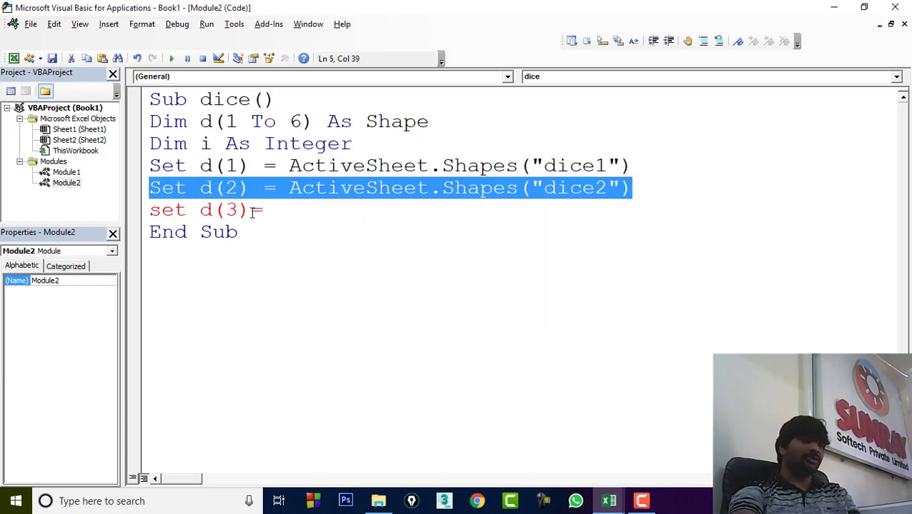
{"action": "key", "text": "ctrl+c"}
{"action": "key", "text": "ctrl+v"}
{"action": "double_click", "coordinate": [240, 210]}
{"action": "type", "text": "33"}
{"action": "key", "text": "Return"}
{"action": "key", "text": "ctrl+v"}
{"action": "double_click", "coordinate": [230, 231]}
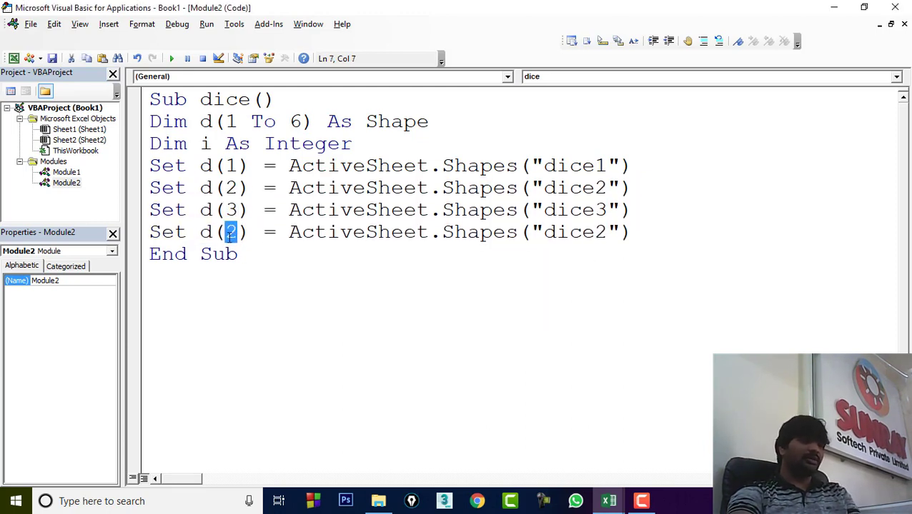
{"action": "type", "text": "4"}
Step: Add Set lines for d(5) and d(6), naming the last shape dice6
{"action": "key", "text": "Return"}
{"action": "key", "text": "ctrl+v"}
{"action": "double_click", "coordinate": [230, 253]}
{"action": "type", "text": "5"}
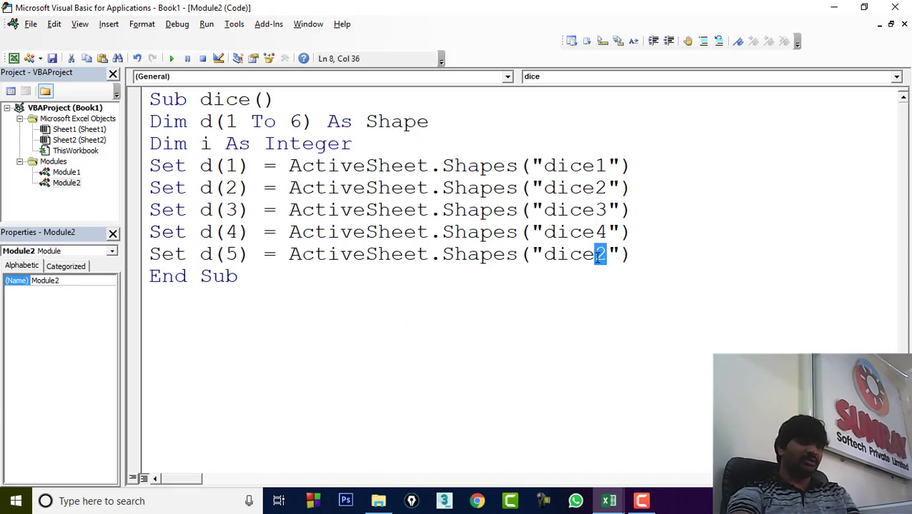
{"action": "type", "text": "5"}
{"action": "key", "text": "ctrl+v"}
{"action": "double_click", "coordinate": [230, 276]}
{"action": "type", "text": "6"}
{"action": "double_click", "coordinate": [598, 276]}
{"action": "type", "text": "6"}
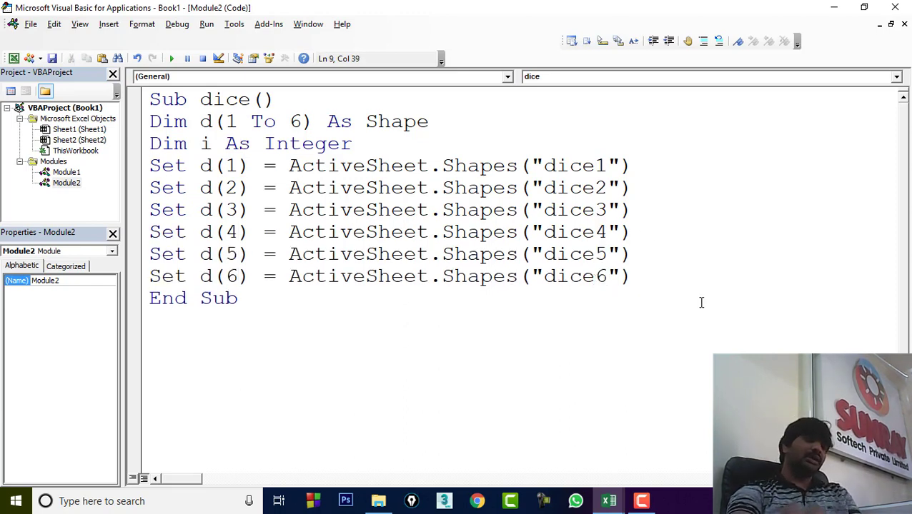
{"action": "key", "text": "End"}
{"action": "key", "text": "Return"}
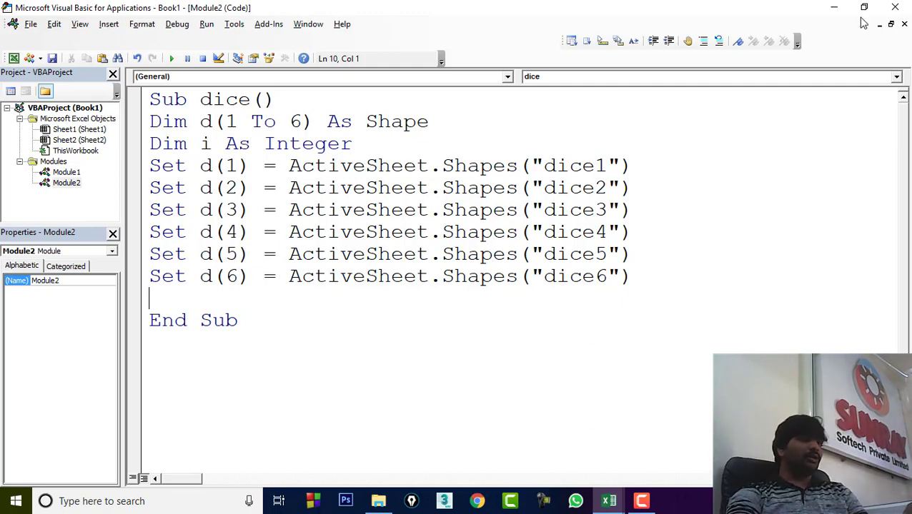
{"action": "left_click", "coordinate": [834, 9]}
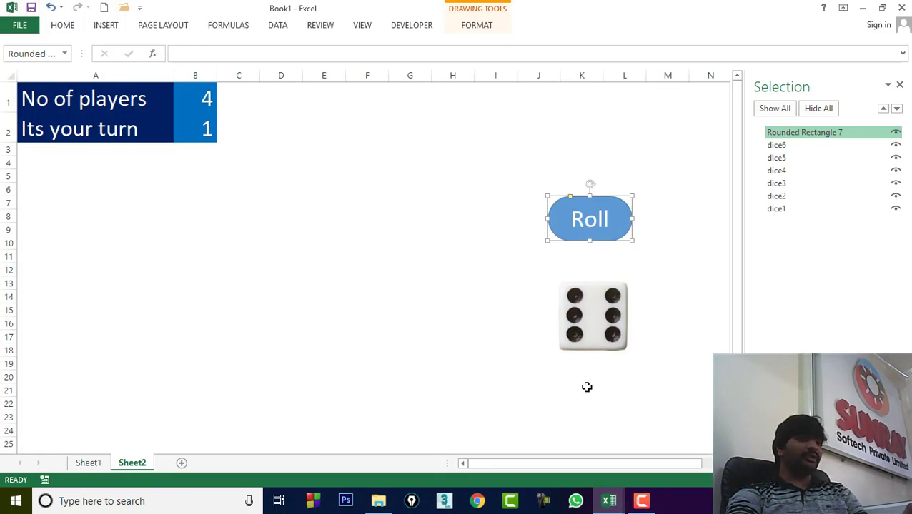
{"action": "mouse_move", "coordinate": [608, 501]}
{"action": "left_click", "coordinate": [656, 455]}
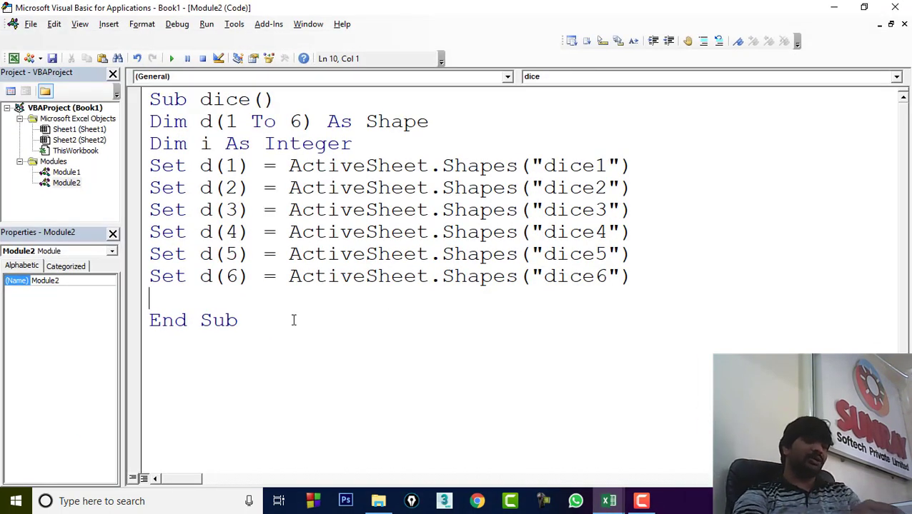
Step: Initialise the counter with i = 1 after the dice assignments
{"action": "type", "text": "do"}
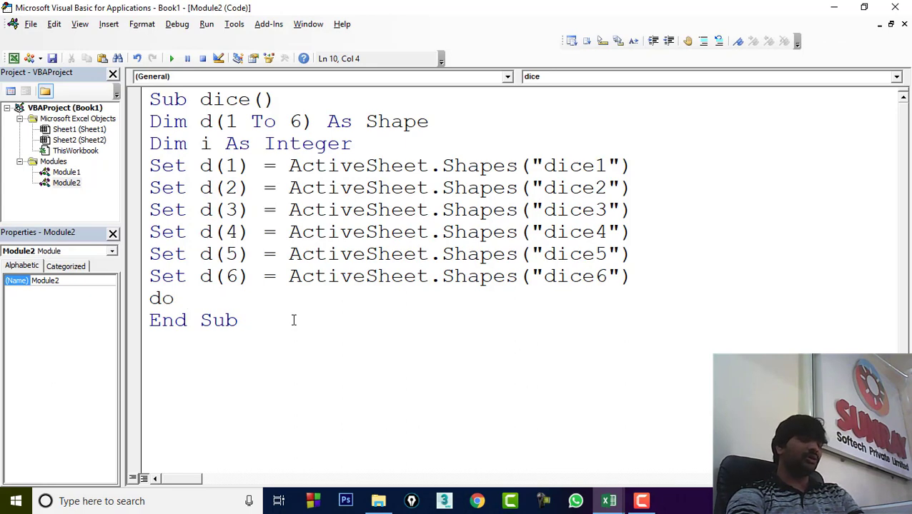
{"action": "key", "text": "BackSpace"}
{"action": "key", "text": "BackSpace"}
{"action": "key", "text": "BackSpace"}
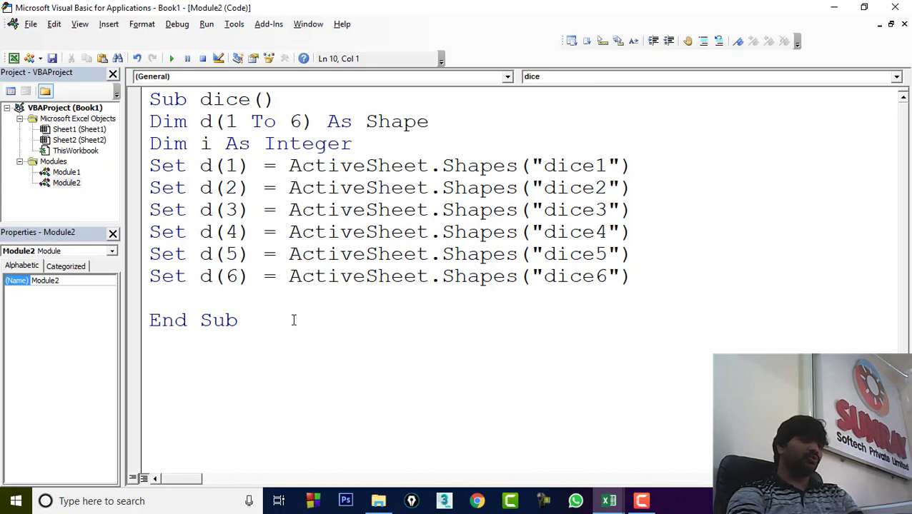
{"action": "type", "text": "i= 1"}
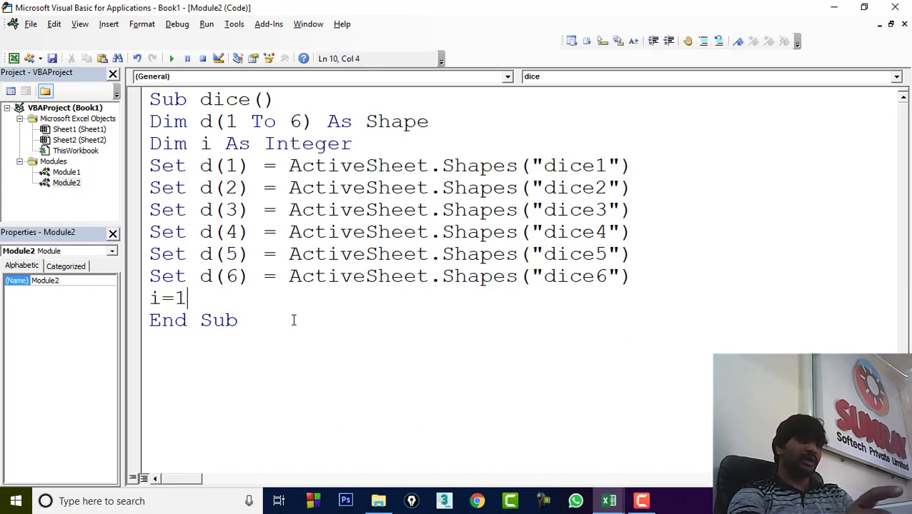
{"action": "key", "text": "Return"}
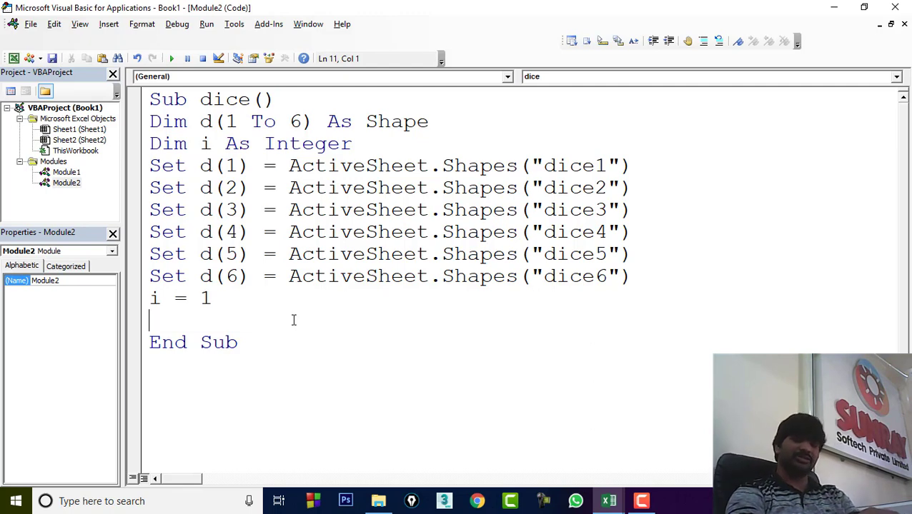
Step: Add a Do Until i > 6 … Loop block with an indented blank body line
{"action": "type", "text": "do u"}
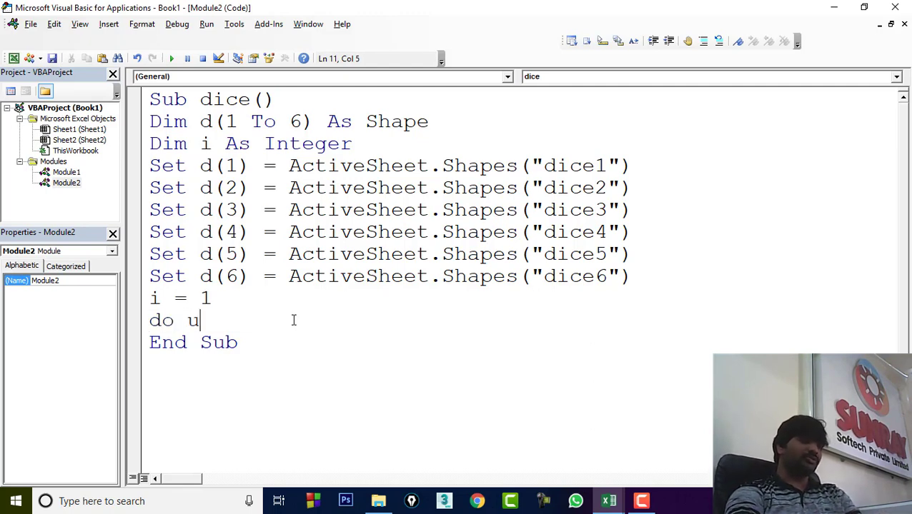
{"action": "type", "text": "til "}
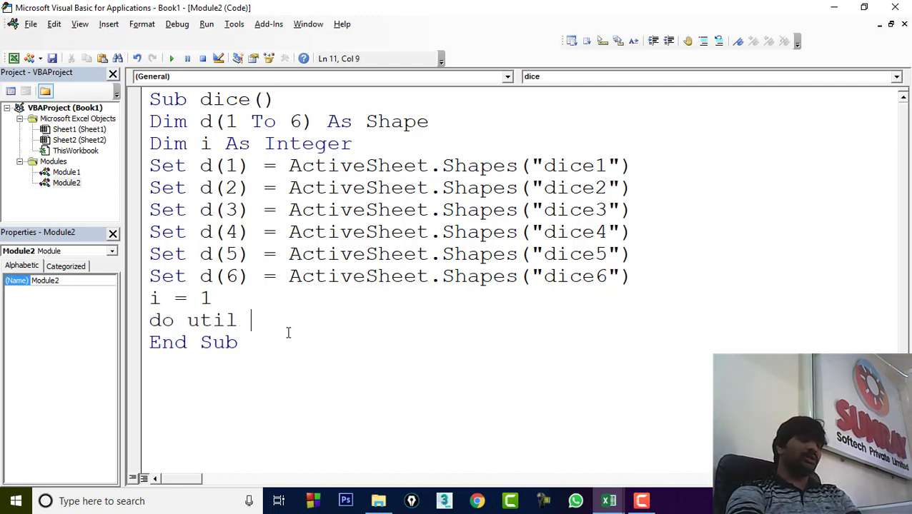
{"action": "type", "text": "i"}
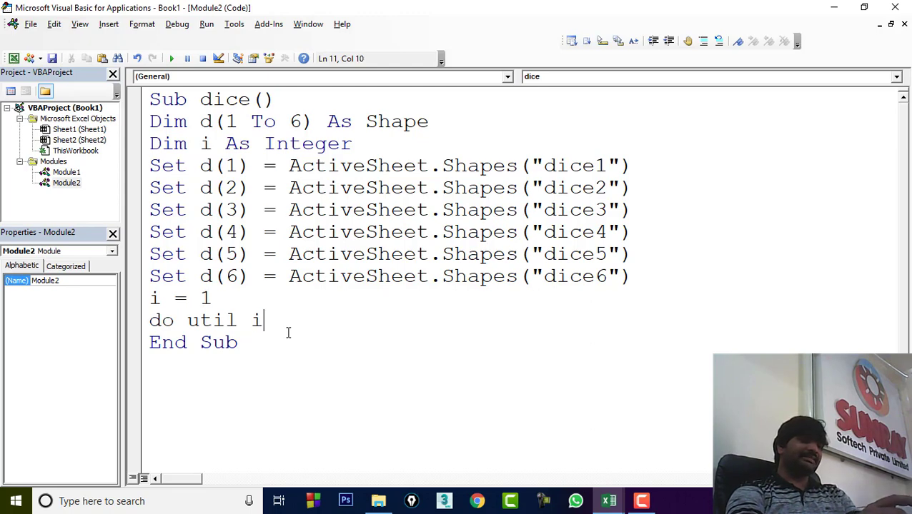
{"action": "type", "text": "<"}
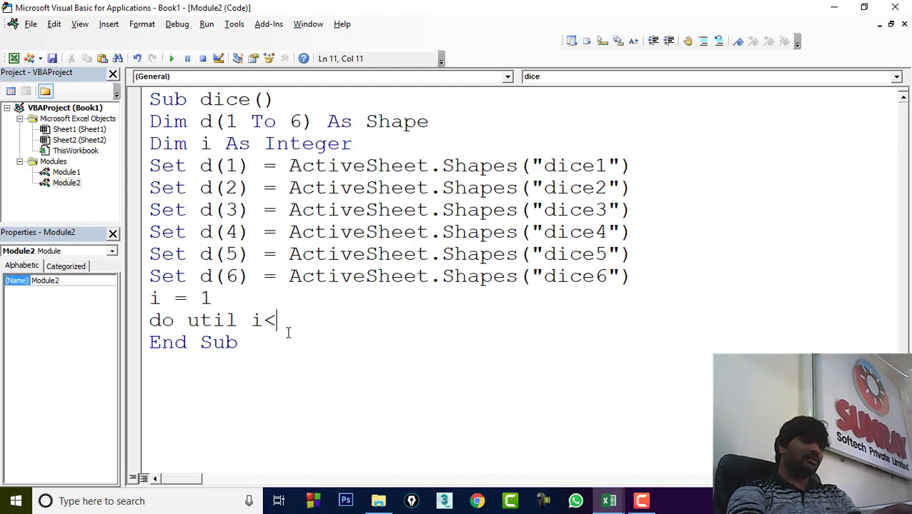
{"action": "key", "text": "BackSpace"}
{"action": "type", "text": ">6"}
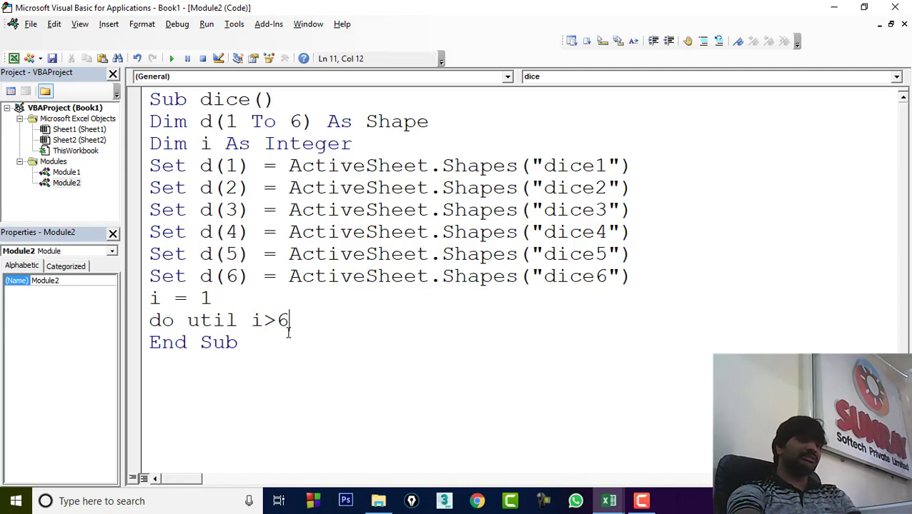
{"action": "key", "text": "Return"}
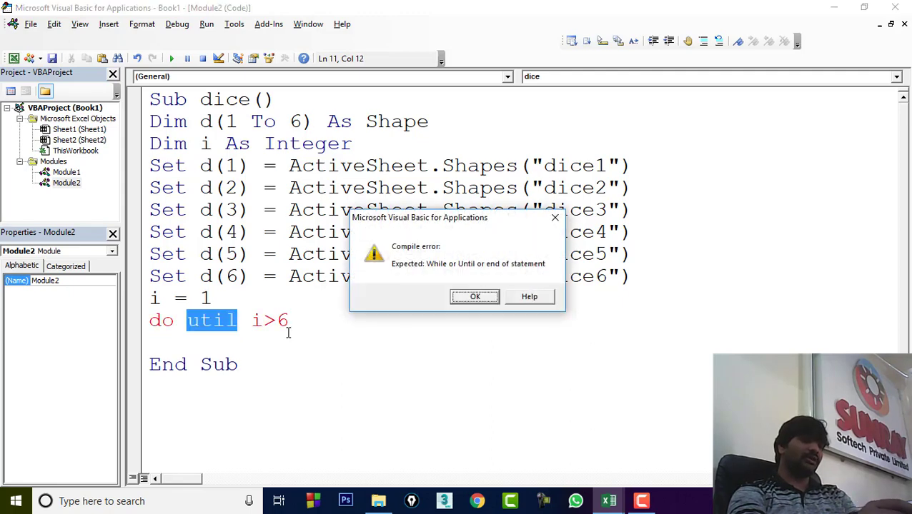
{"action": "left_click", "coordinate": [474, 297]}
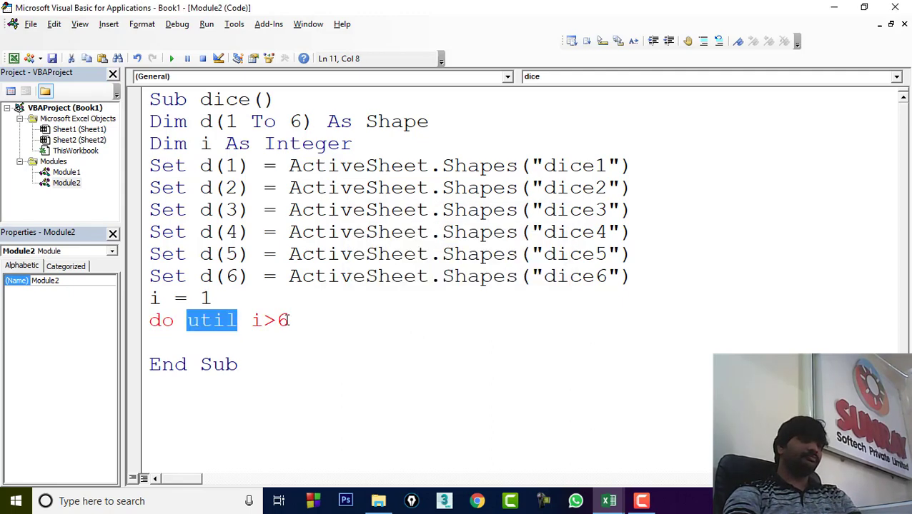
{"action": "left_click", "coordinate": [201, 320]}
{"action": "type", "text": "n"}
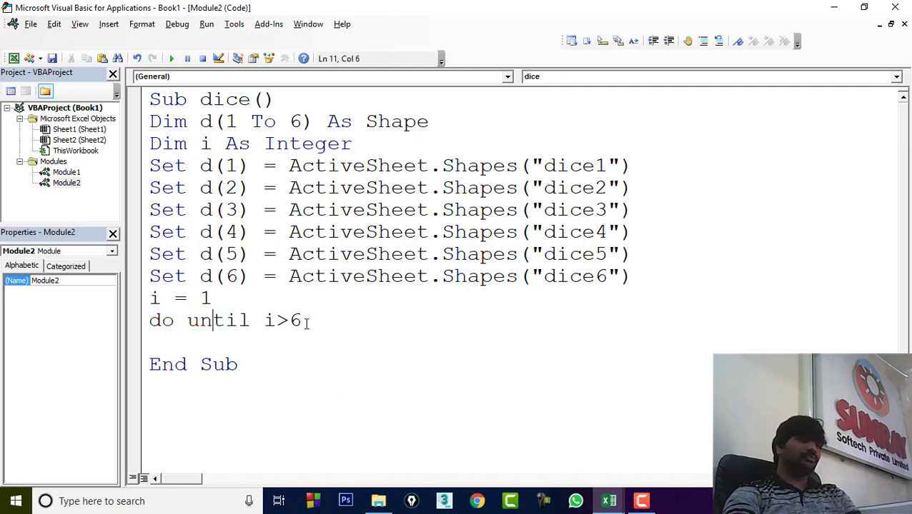
{"action": "key", "text": "Return"}
{"action": "type", "text": "lo"}
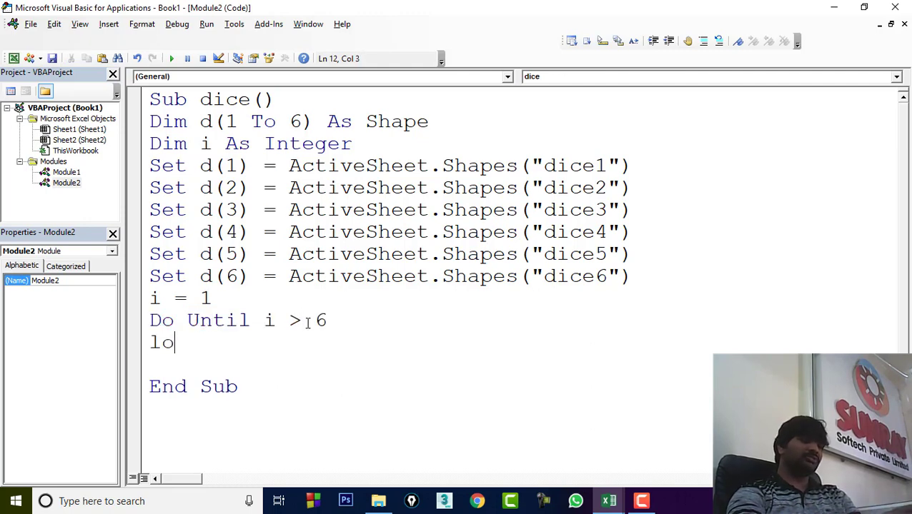
{"action": "type", "text": "op"}
{"action": "left_click", "coordinate": [342, 316]}
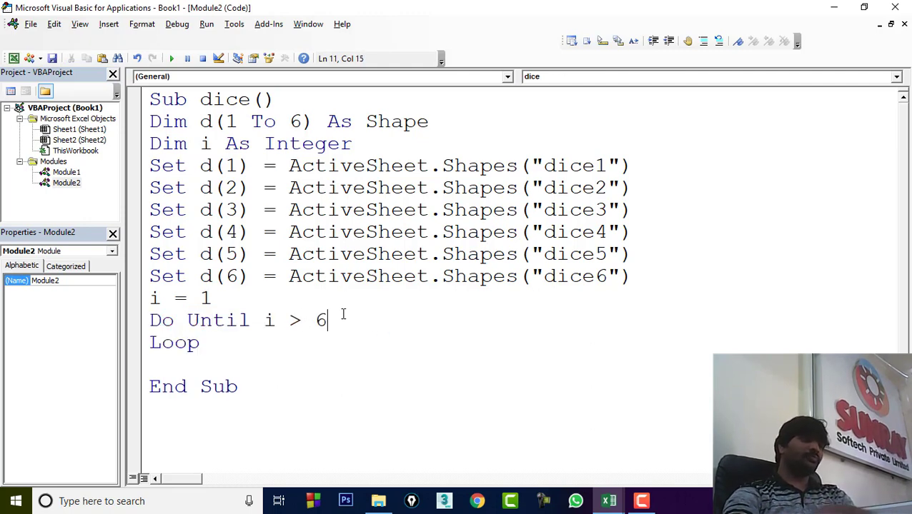
{"action": "key", "text": "Return"}
{"action": "key", "text": "Tab"}
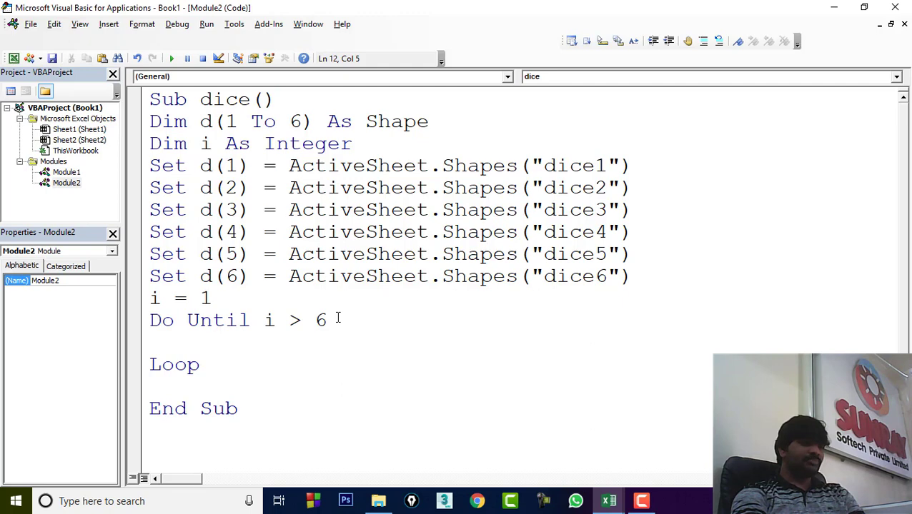
Step: Finish the hide statement inside the loop as d(i).Visible = False
{"action": "type", "text": "d90"}
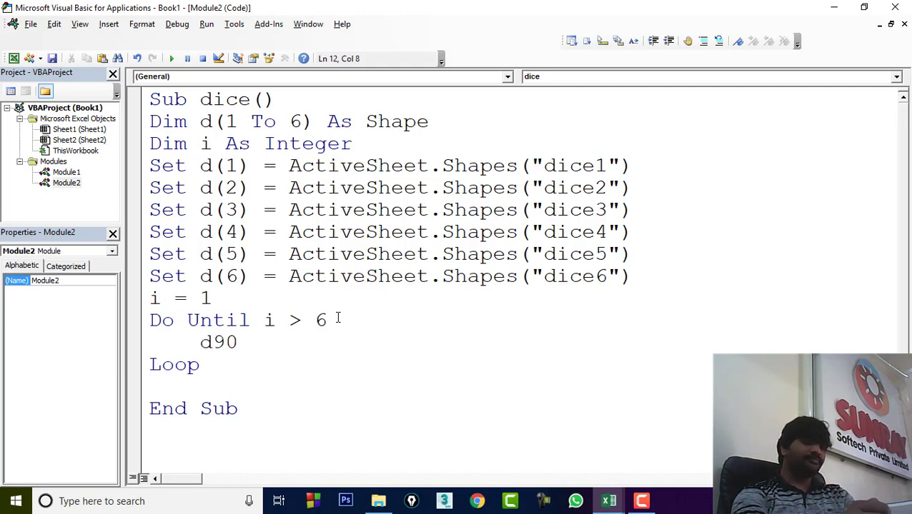
{"action": "key", "text": "BackSpace"}
{"action": "key", "text": "BackSpace"}
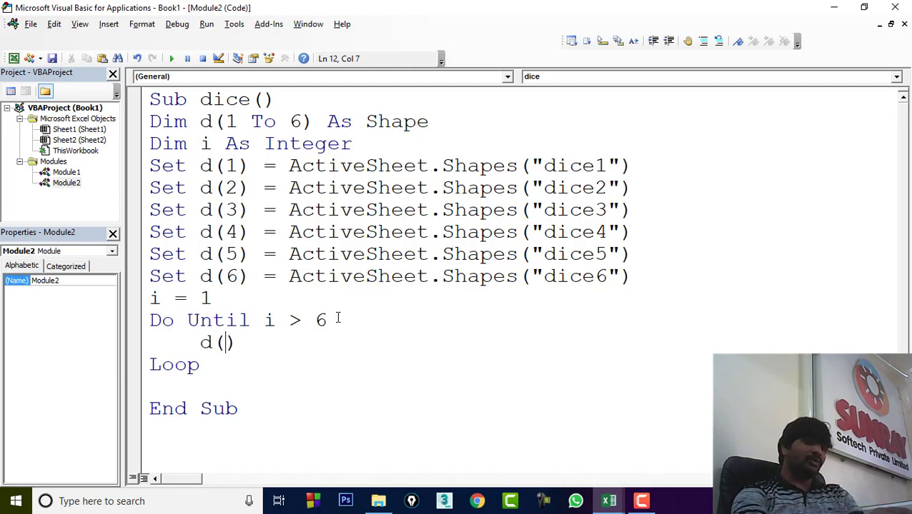
{"action": "type", "text": "i"}
{"action": "key", "text": "Right"}
{"action": "type", "text": ".vi"}
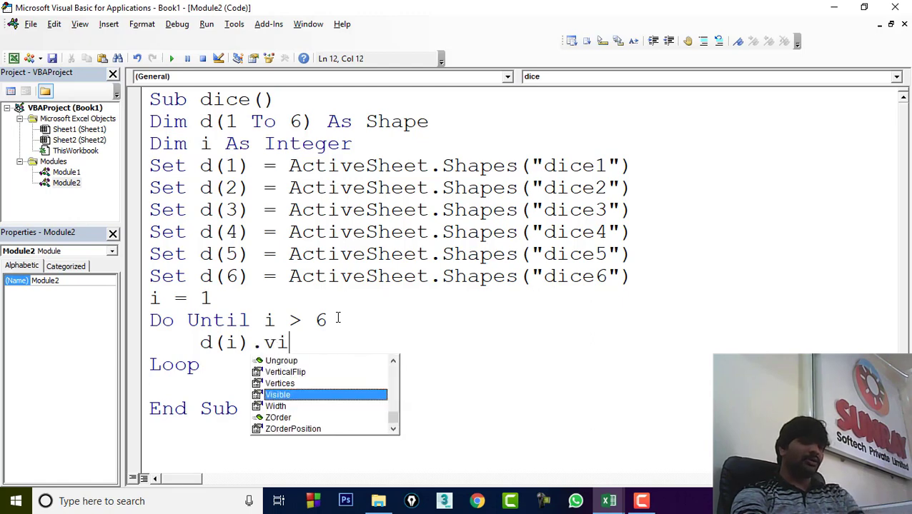
{"action": "type", "text": "sible="}
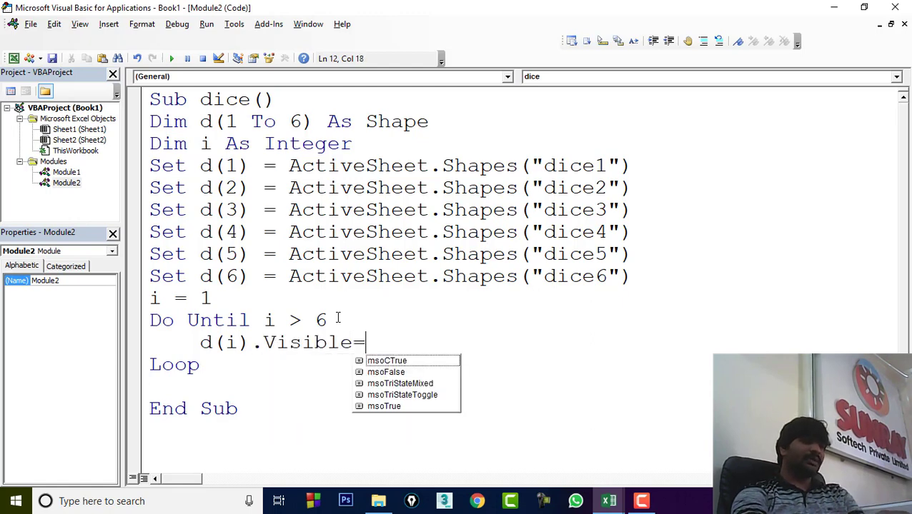
{"action": "type", "text": "false"}
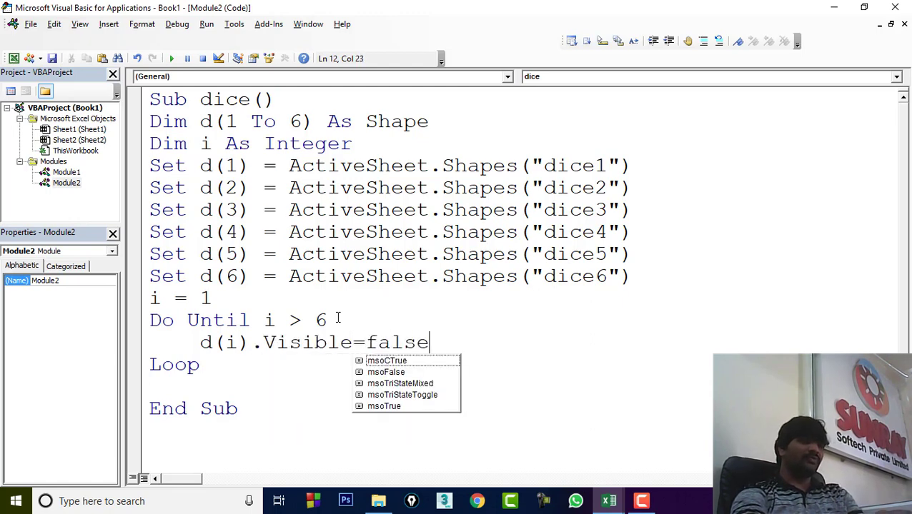
{"action": "left_click", "coordinate": [344, 320]}
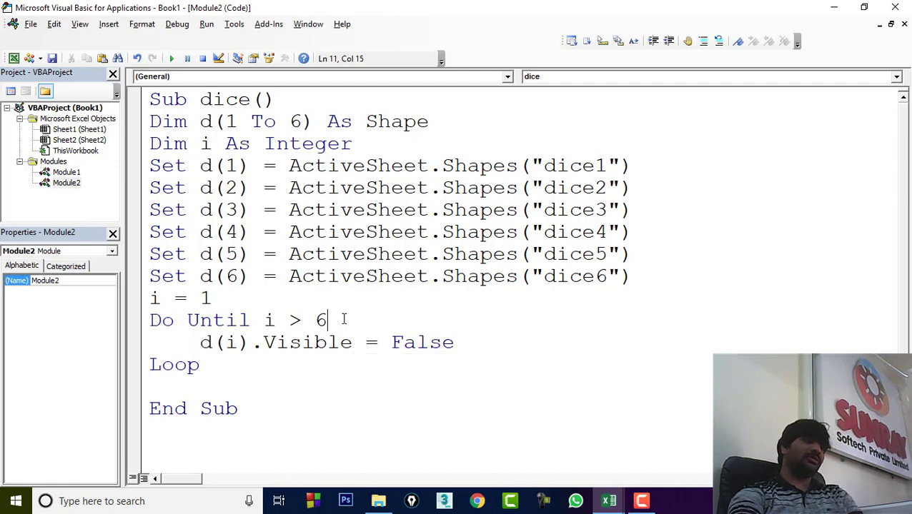
Step: Insert an indented If d(i).Visible = True Then line above the hide statement
{"action": "key", "text": "Return"}
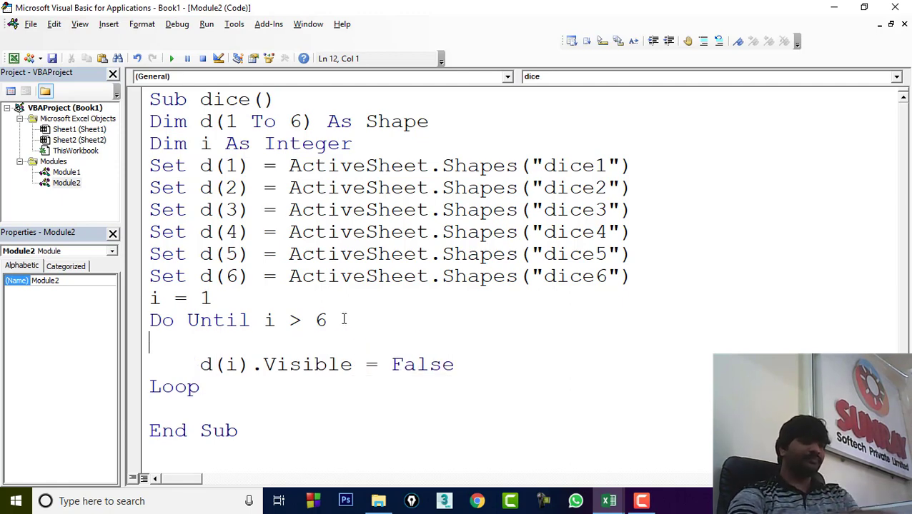
{"action": "key", "text": "Tab"}
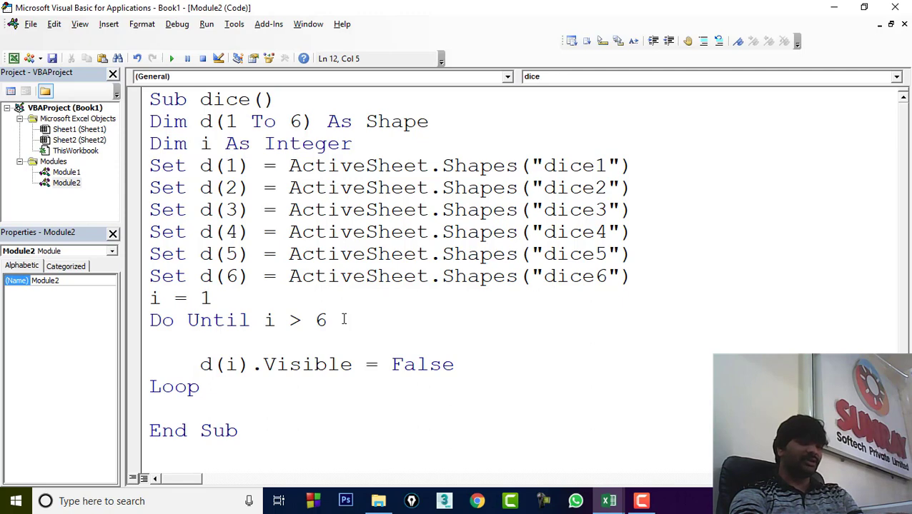
{"action": "type", "text": "if()"}
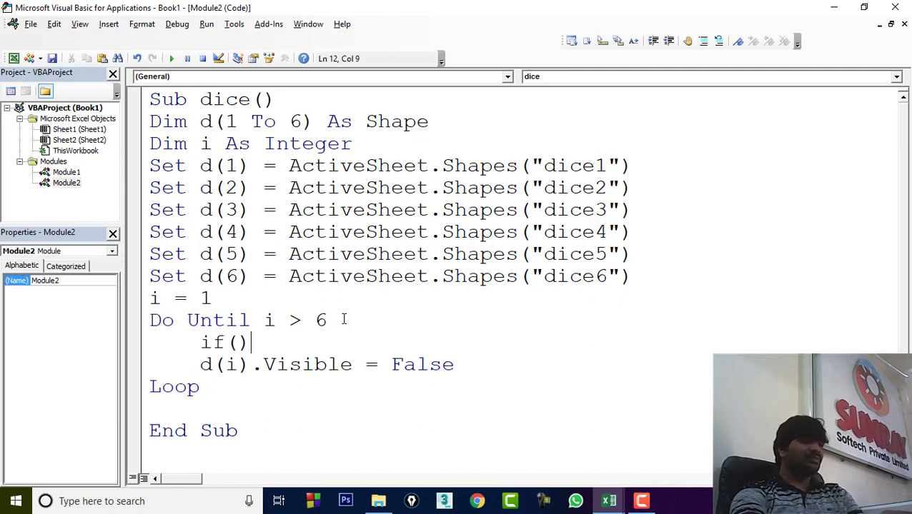
{"action": "key", "text": "BackSpace"}
{"action": "key", "text": "BackSpace"}
{"action": "type", "text": "d"}
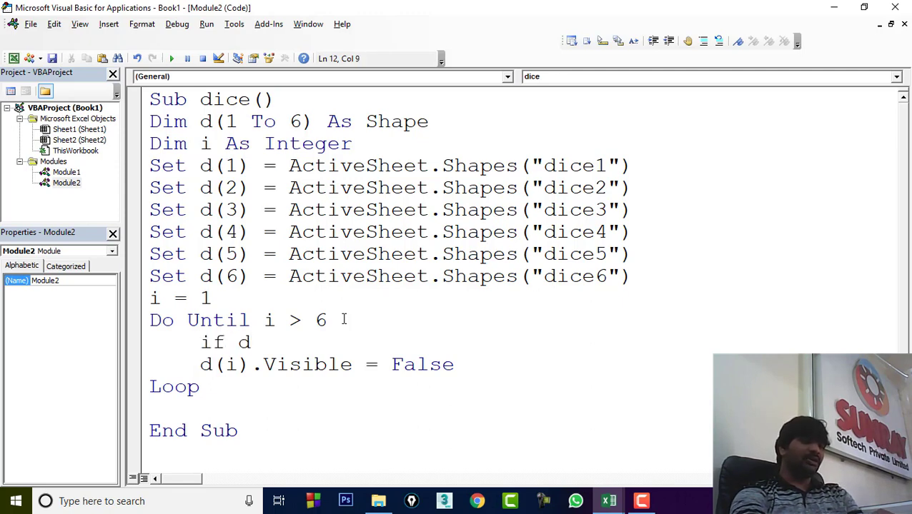
{"action": "type", "text": "90"}
{"action": "key", "text": "BackSpace"}
{"action": "key", "text": "BackSpace"}
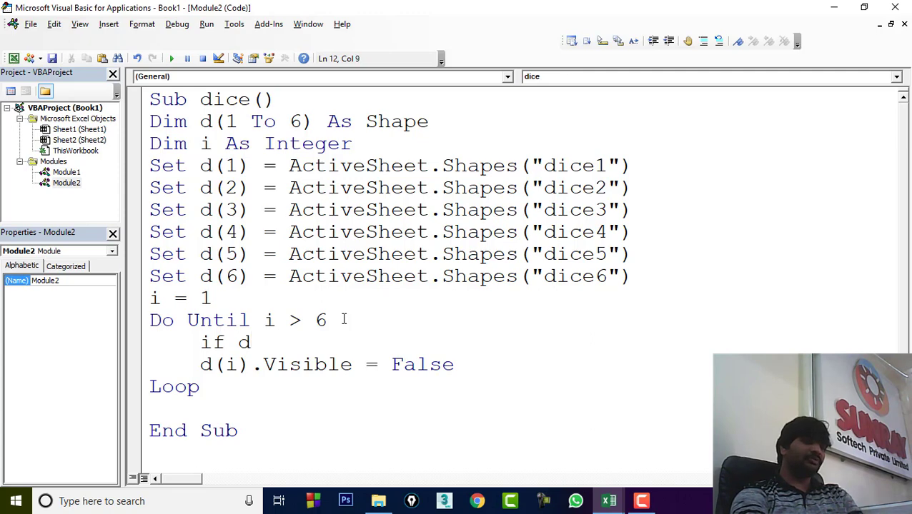
{"action": "type", "text": "()"}
{"action": "key", "text": "Left"}
{"action": "type", "text": "i"}
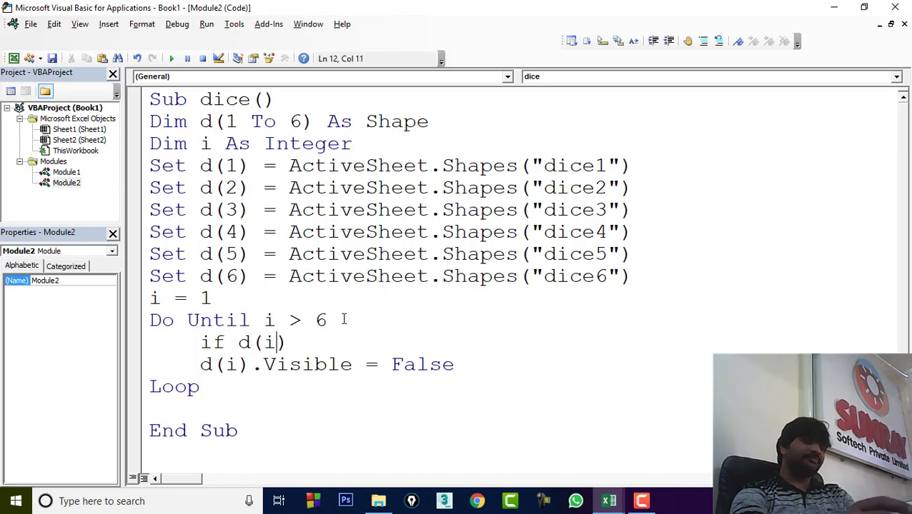
{"action": "key", "text": "Right"}
{"action": "type", "text": ".vos"}
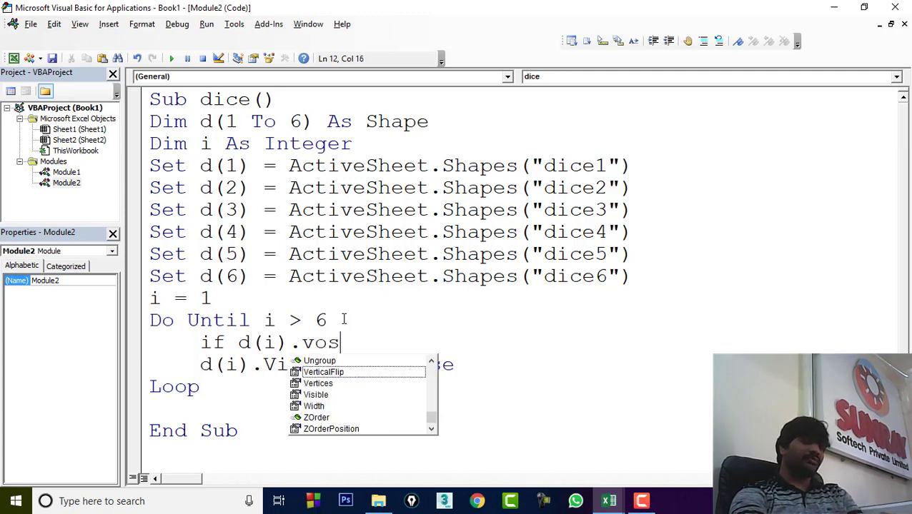
{"action": "key", "text": "BackSpace"}
{"action": "key", "text": "BackSpace"}
{"action": "type", "text": "isi"}
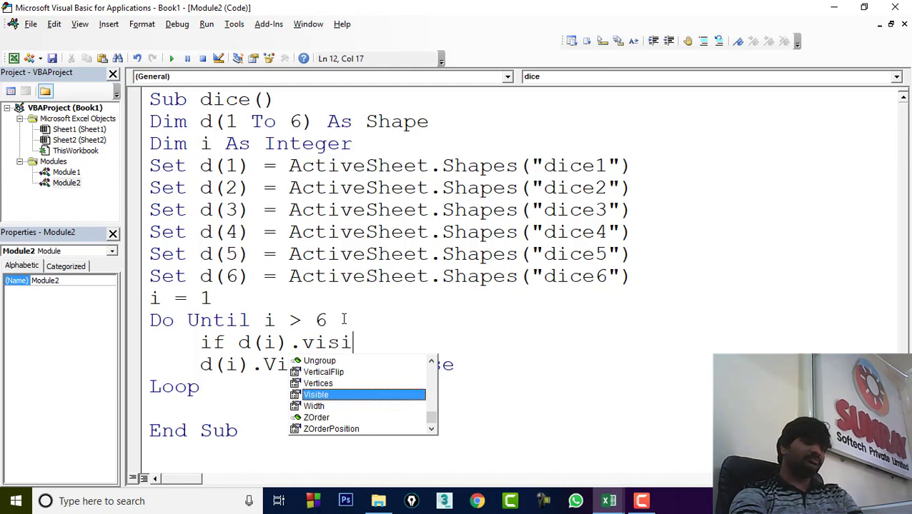
{"action": "type", "text": "ble="}
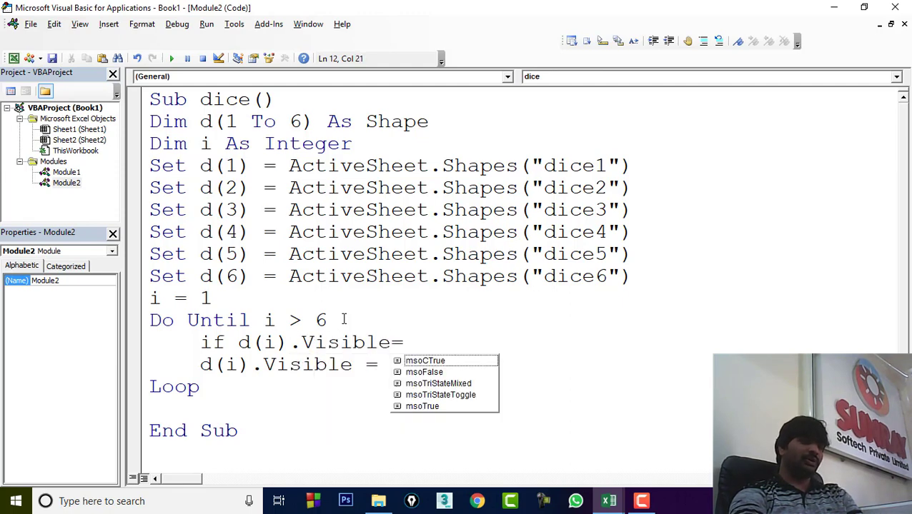
{"action": "type", "text": "true"}
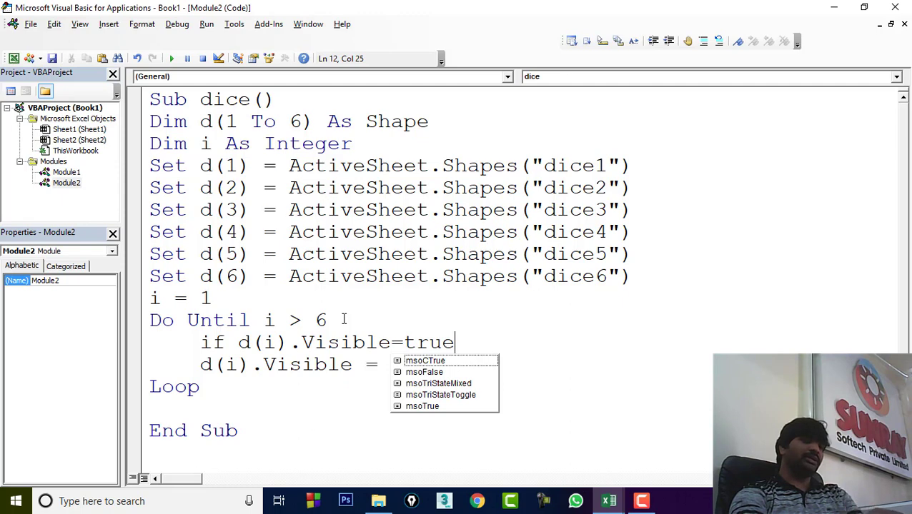
{"action": "type", "text": " then"}
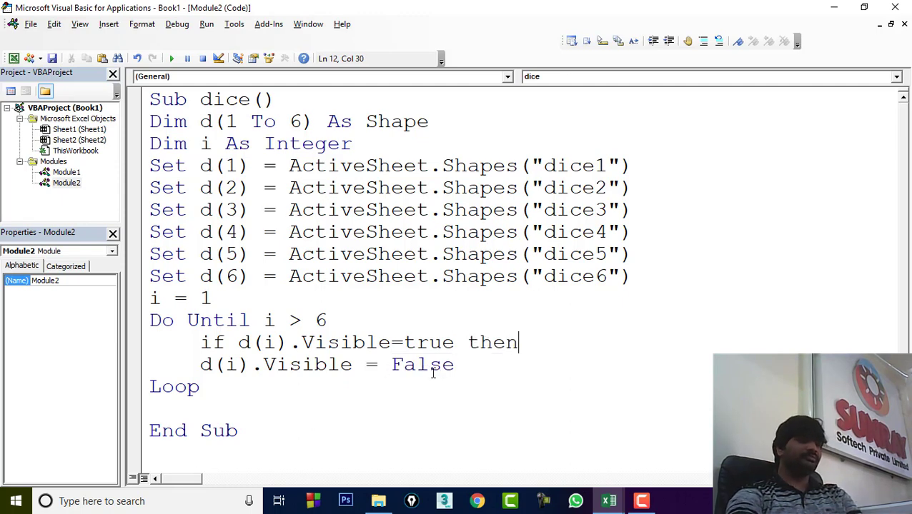
Step: Close the condition with End If and add i = i + 1 after the hide line
{"action": "left_click", "coordinate": [459, 365]}
{"action": "key", "text": "Return"}
{"action": "type", "text": "e"}
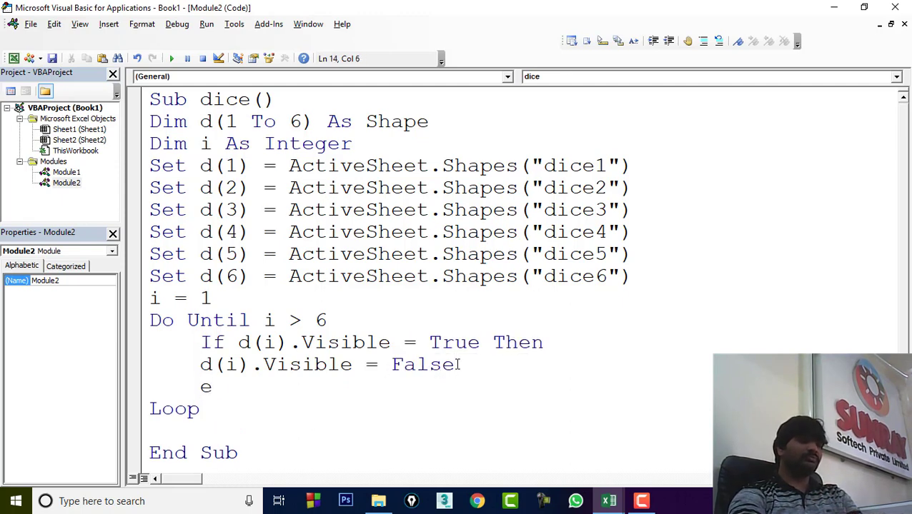
{"action": "type", "text": "ndif"}
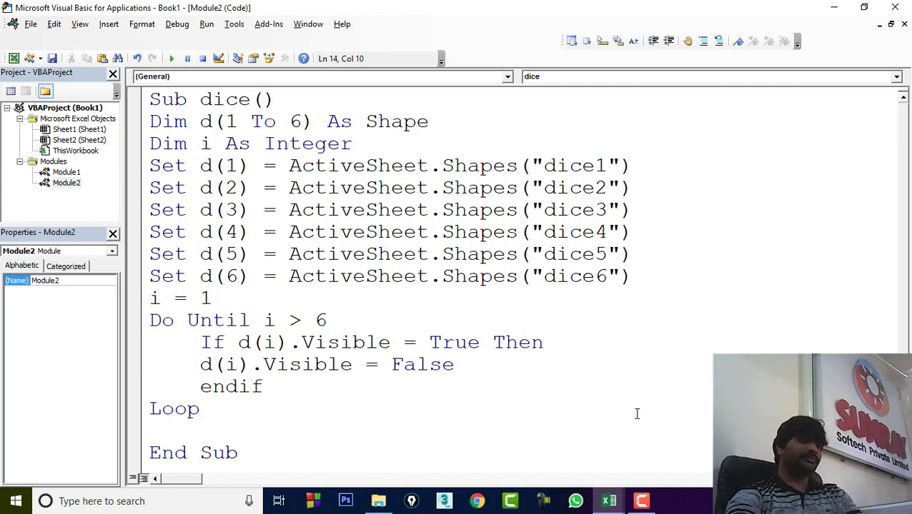
{"action": "left_click", "coordinate": [546, 345]}
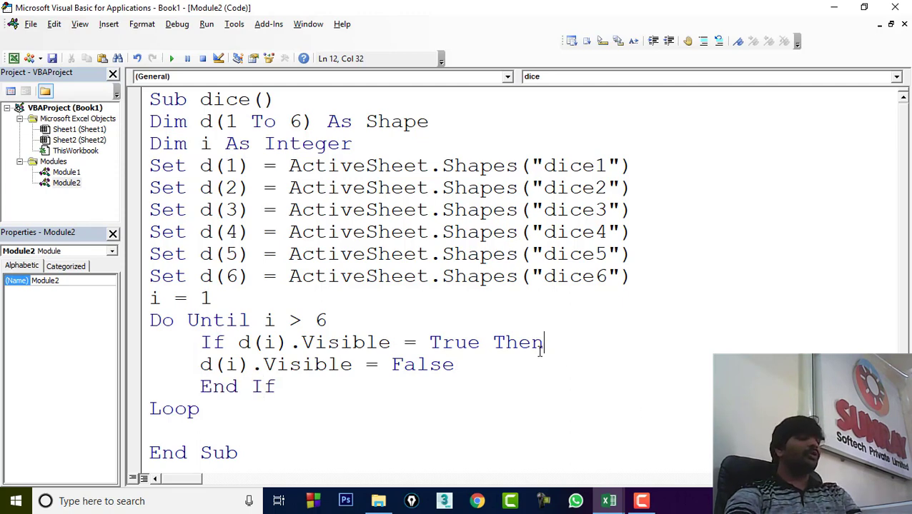
{"action": "left_click", "coordinate": [457, 366]}
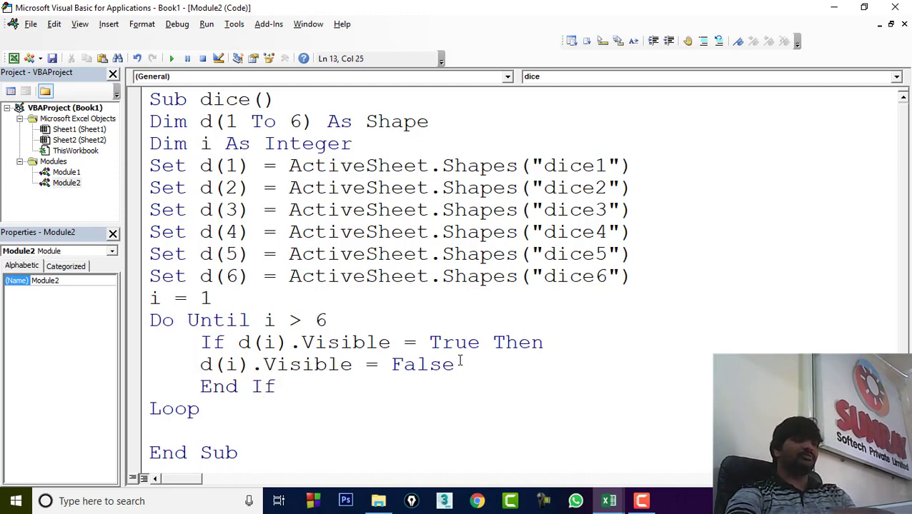
{"action": "key", "text": "Return"}
{"action": "type", "text": "i+"}
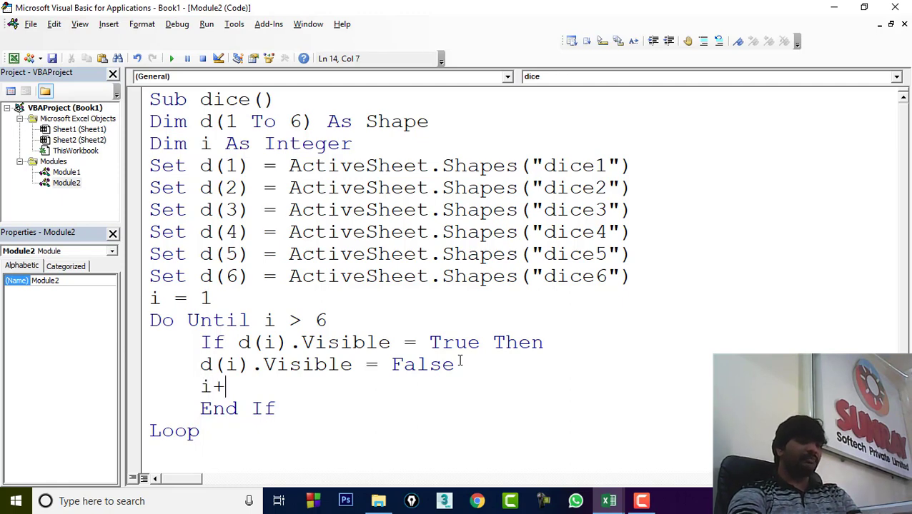
{"action": "type", "text": "+"}
{"action": "key", "text": "BackSpace"}
{"action": "key", "text": "BackSpace"}
{"action": "type", "text": "="}
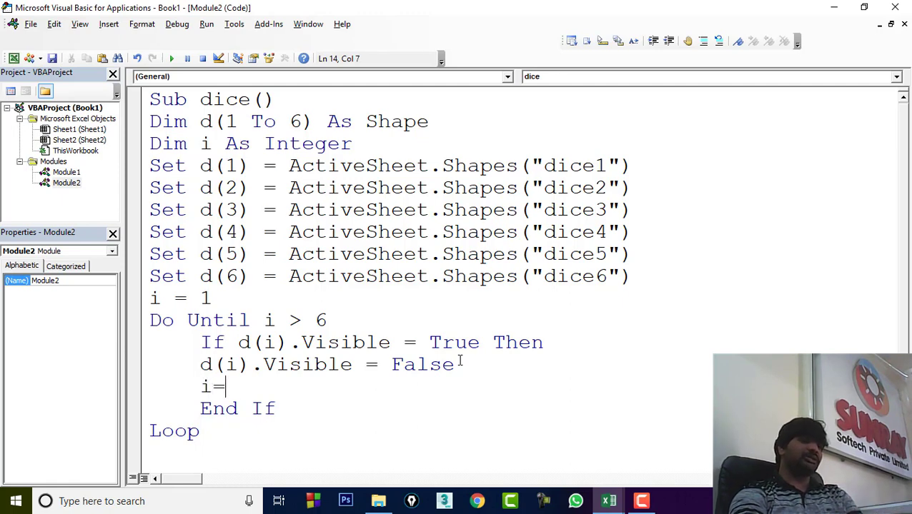
{"action": "type", "text": "i+1"}
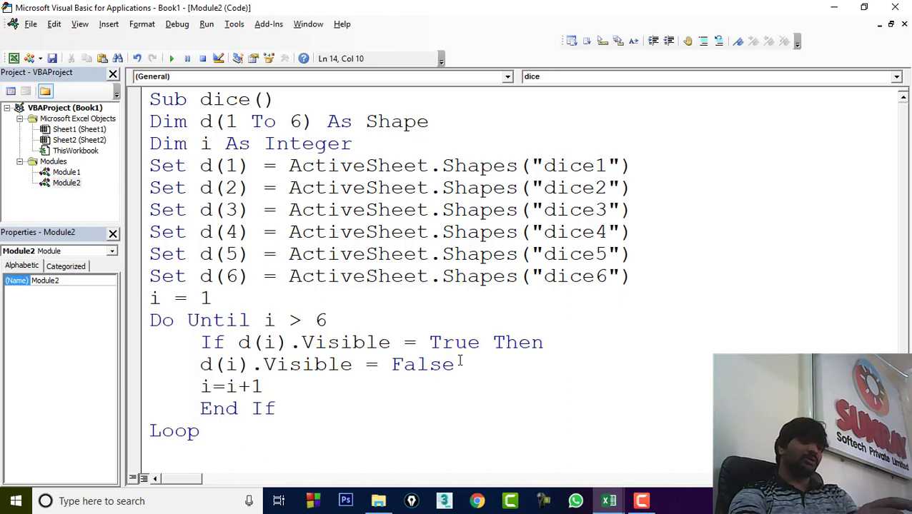
{"action": "left_click", "coordinate": [293, 403]}
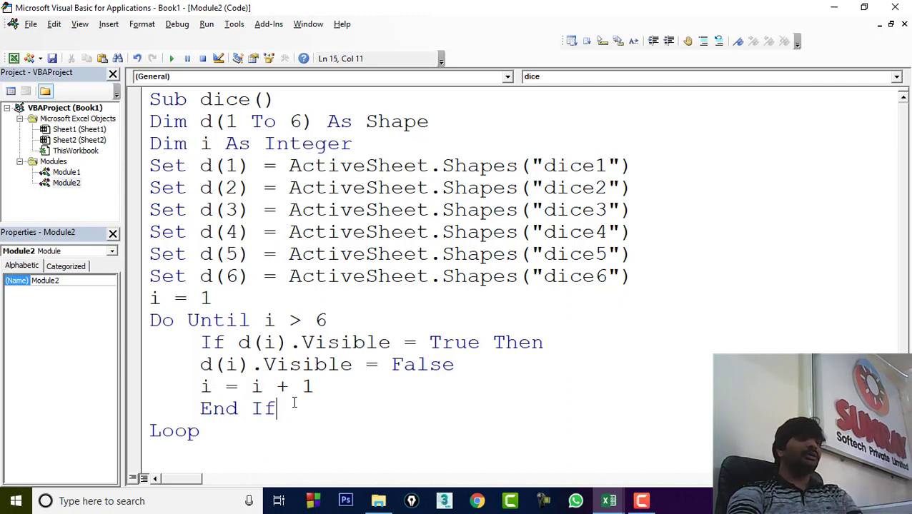
Step: Indent the hide and counter lines one level inside the If block
{"action": "left_click_drag", "start_coordinate": [198, 387], "coordinate": [319, 386]}
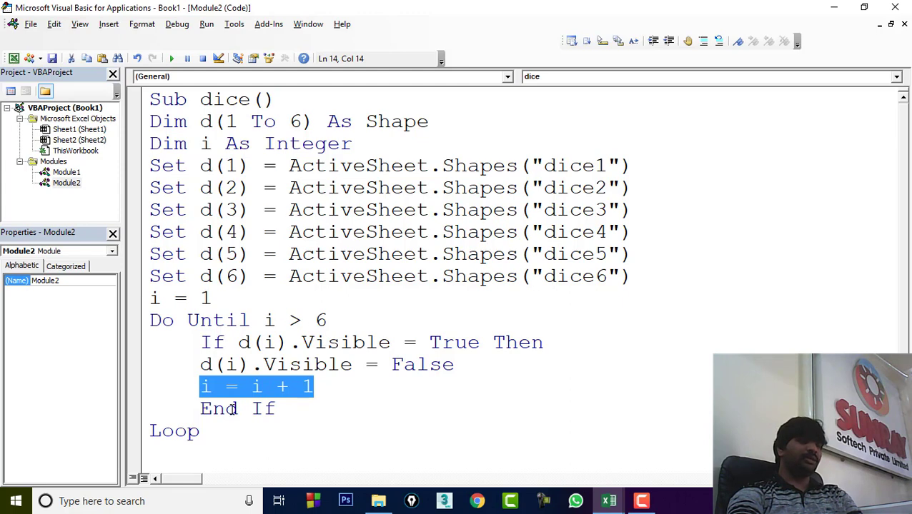
{"action": "left_click", "coordinate": [200, 365]}
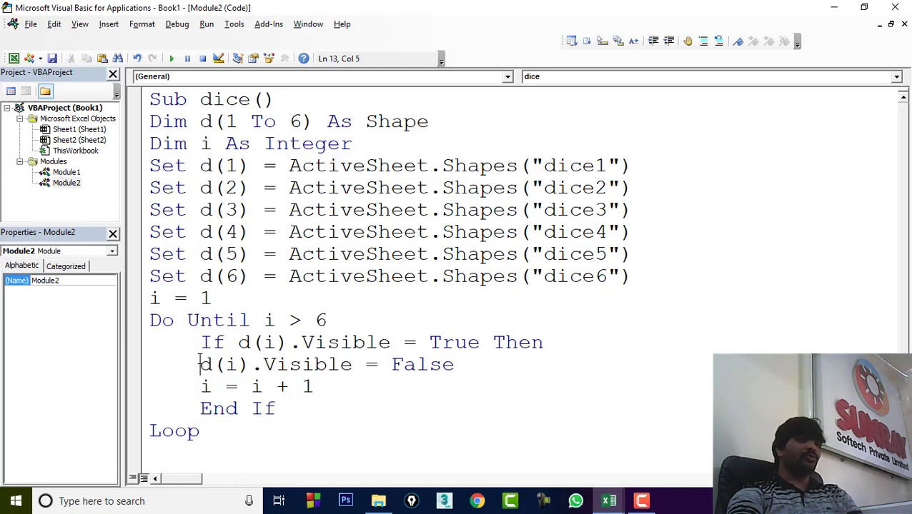
{"action": "key", "text": "Tab"}
{"action": "key", "text": "Tab"}
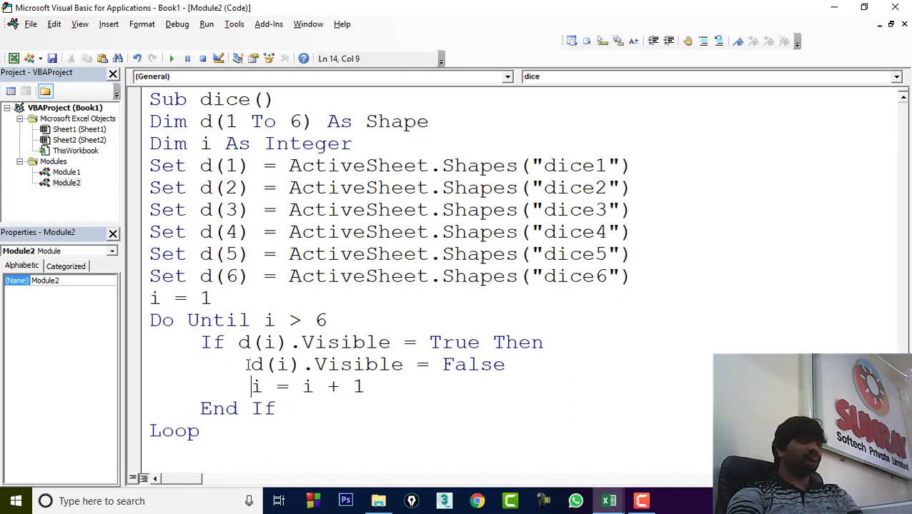
{"action": "left_click", "coordinate": [291, 408]}
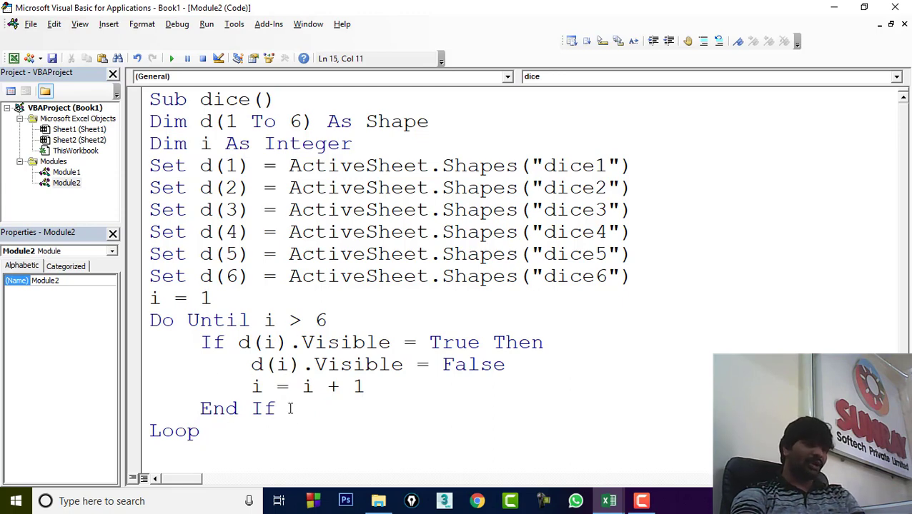
{"action": "scroll", "coordinate": [290, 408], "scroll_direction": "down", "scroll_amount": 1}
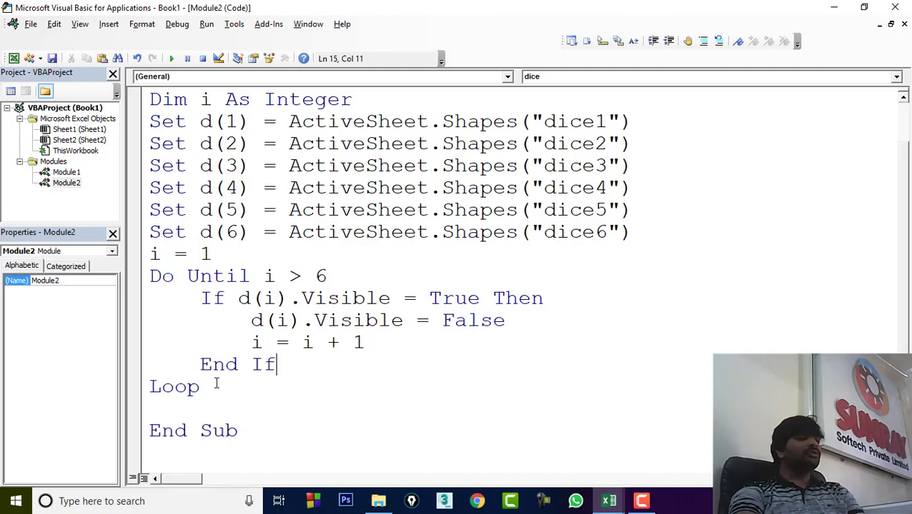
Step: Move the VBA window aside and run the dice macro with Run Sub
{"action": "left_click", "coordinate": [834, 9]}
{"action": "mouse_move", "coordinate": [608, 501]}
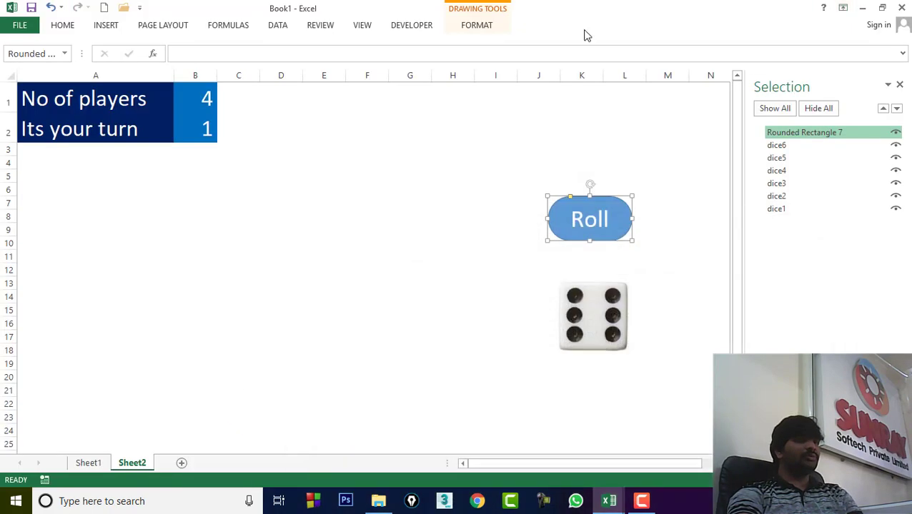
{"action": "left_click", "coordinate": [659, 455]}
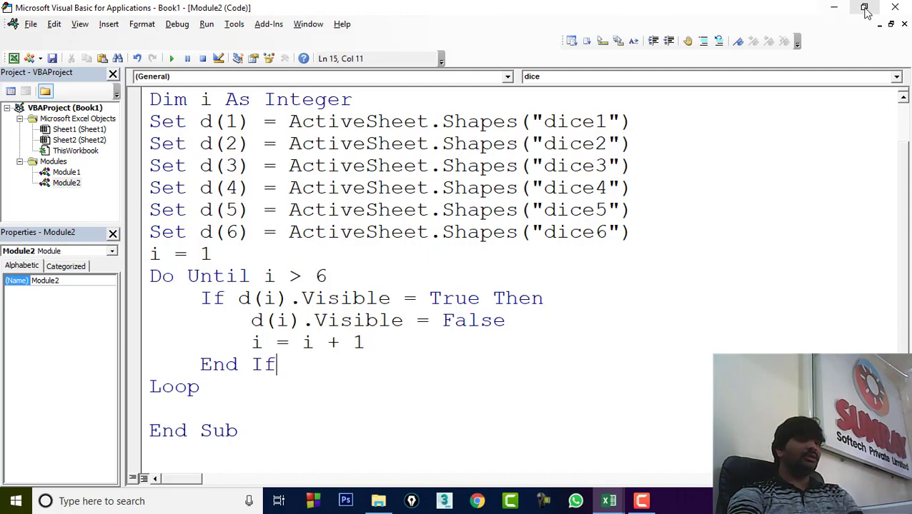
{"action": "mouse_move", "coordinate": [313, 9]}
{"action": "left_mouse_down"}
{"action": "mouse_move", "coordinate": [664, 108]}
{"action": "mouse_move", "coordinate": [679, 103]}
{"action": "left_mouse_up"}
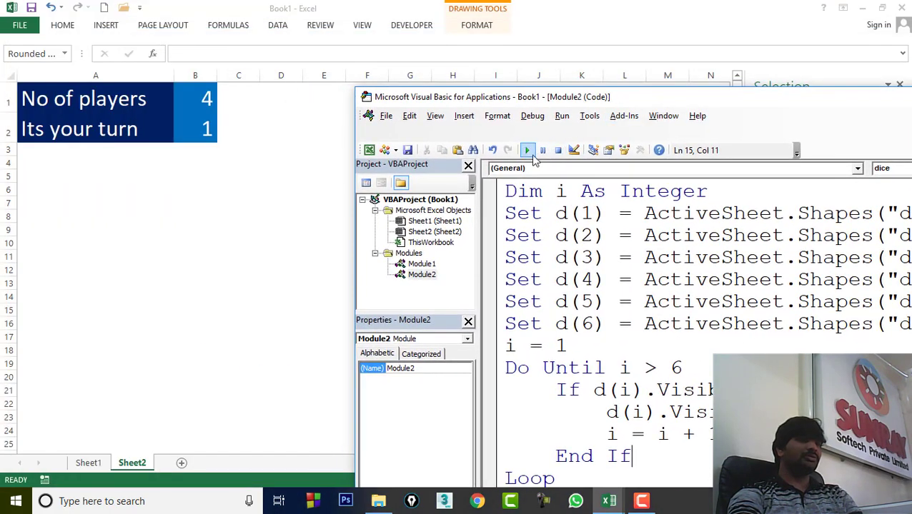
{"action": "left_click_drag", "start_coordinate": [544, 97], "coordinate": [791, 36]}
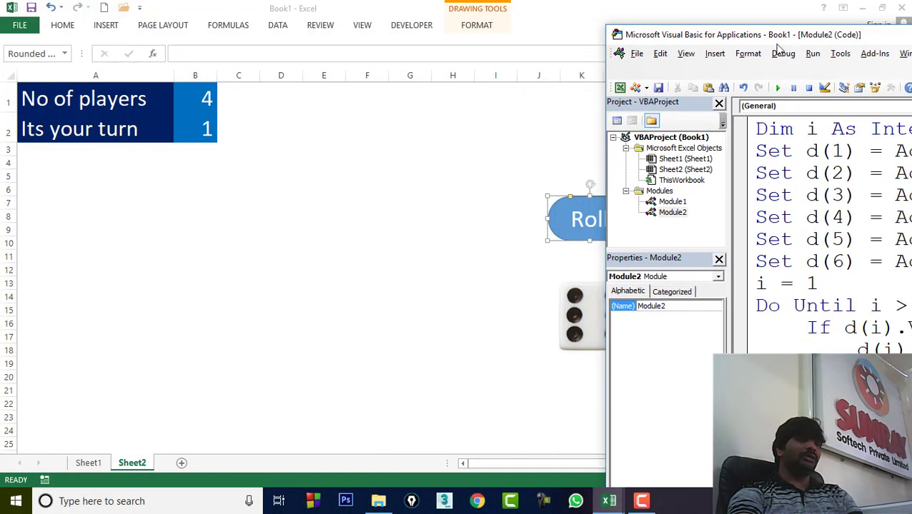
{"action": "left_click", "coordinate": [779, 87]}
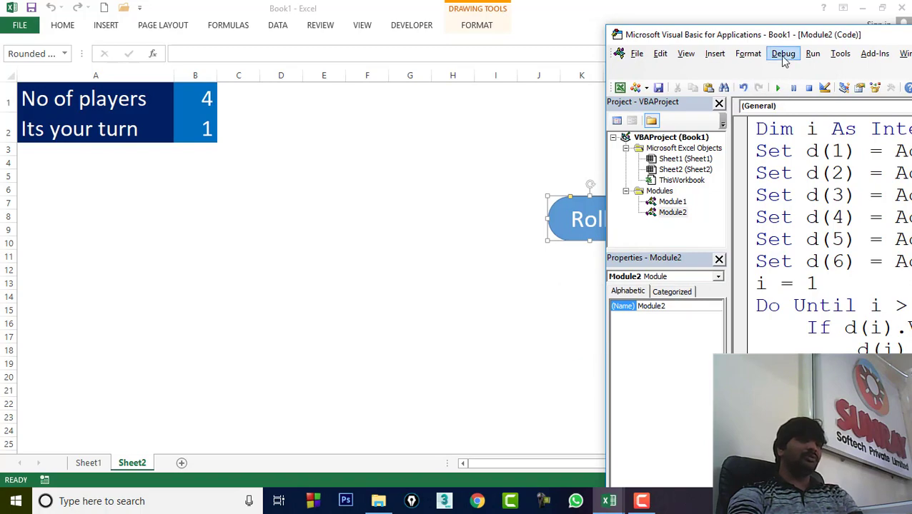
{"action": "left_click_drag", "start_coordinate": [785, 40], "coordinate": [537, 404]}
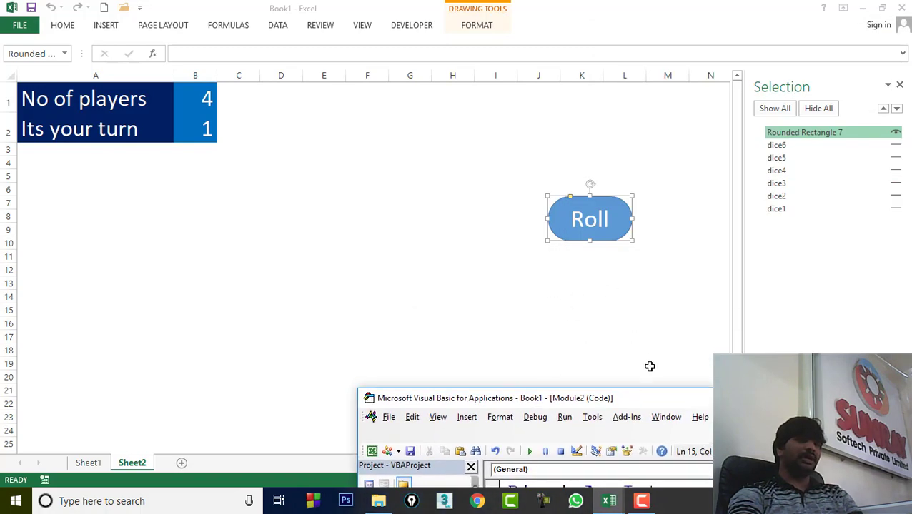
{"action": "mouse_move", "coordinate": [654, 399]}
{"action": "left_mouse_down"}
{"action": "mouse_move", "coordinate": [380, 69]}
{"action": "mouse_move", "coordinate": [441, 361]}
{"action": "left_mouse_up"}
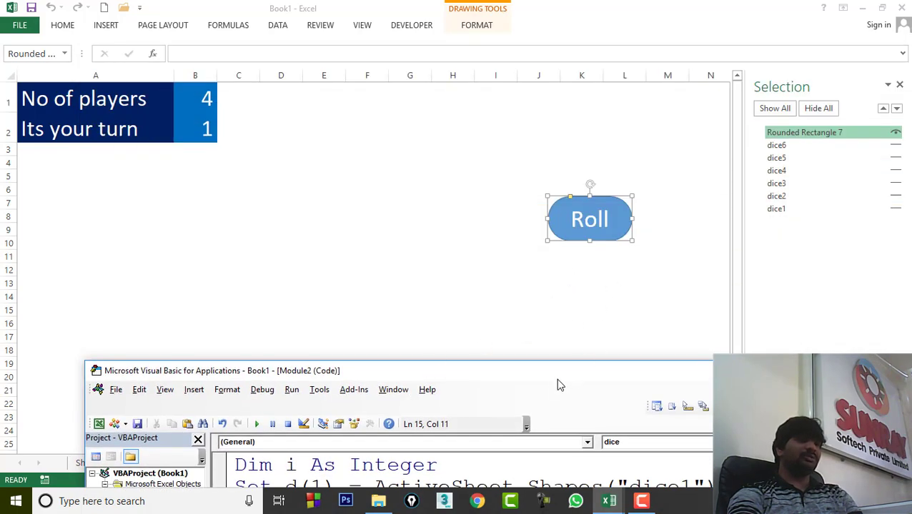
{"action": "left_click_drag", "start_coordinate": [557, 375], "coordinate": [493, 36]}
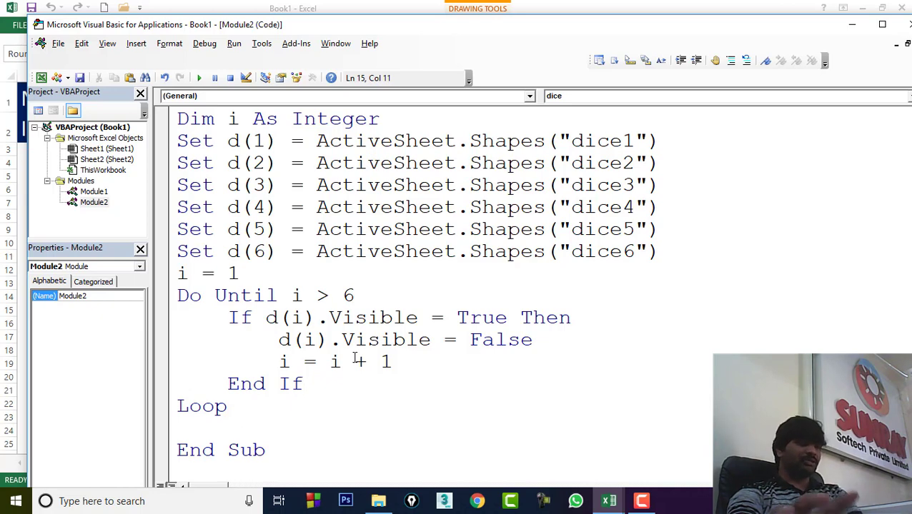
Step: Add i = Application.WorksheetFunction.RandBetween(1,6) on a new line below Loop
{"action": "left_click", "coordinate": [288, 422]}
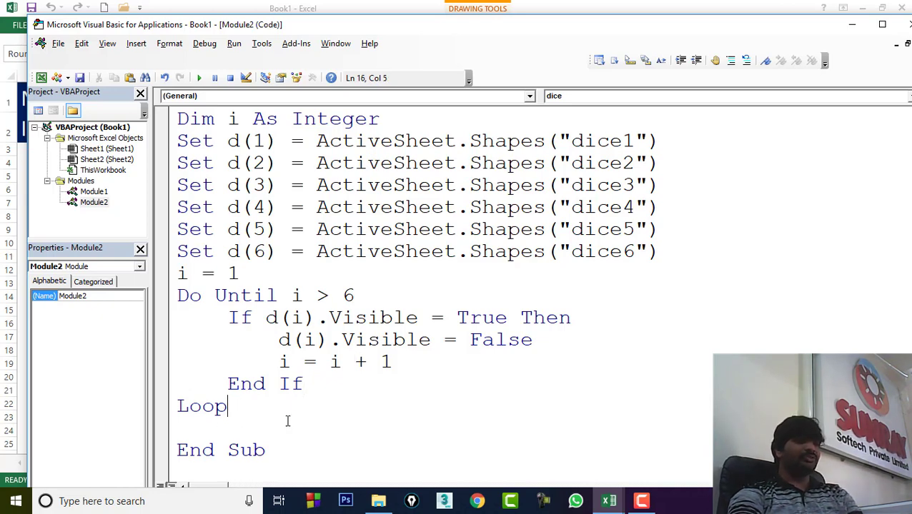
{"action": "key", "text": "ctrl+shift+End"}
{"action": "key", "text": "Delete"}
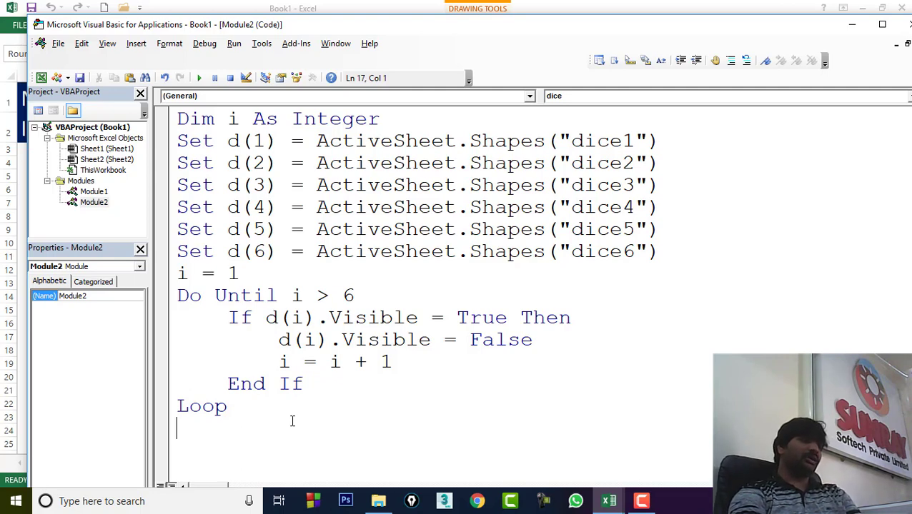
{"action": "type", "text": "i="}
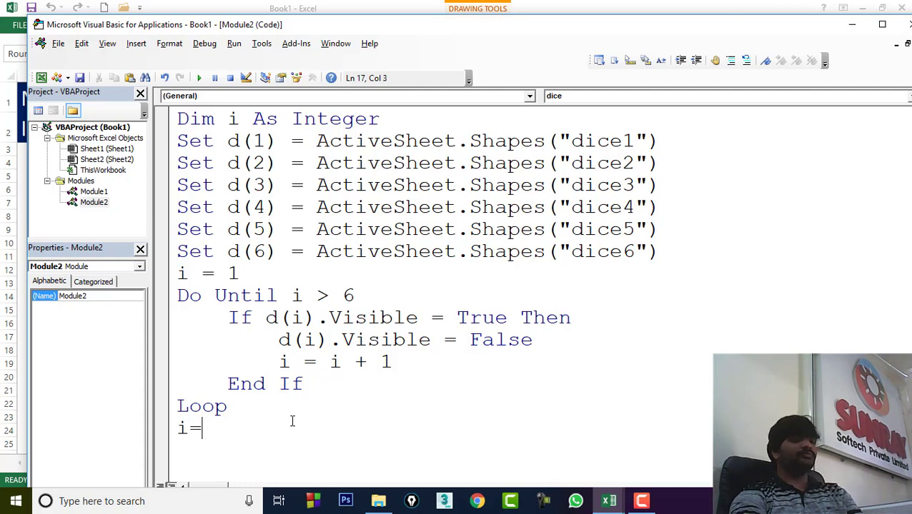
{"action": "type", "text": "application"}
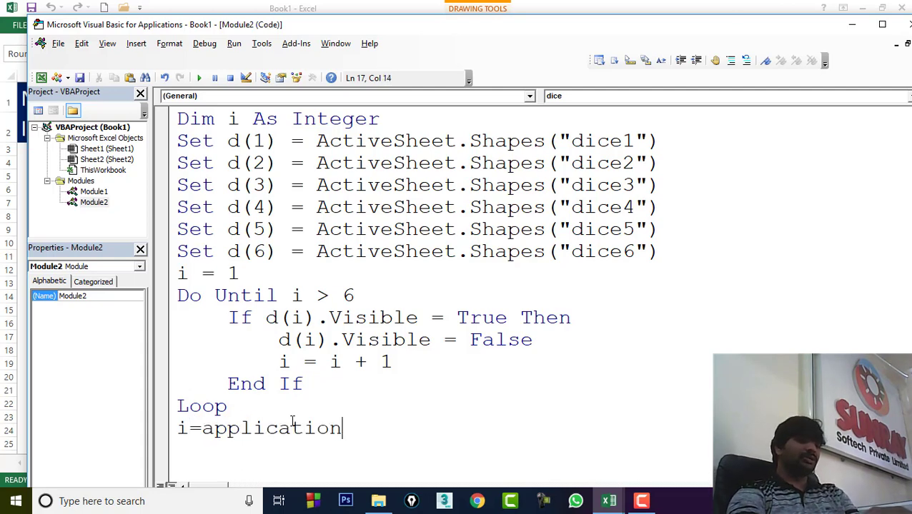
{"action": "type", "text": ".work"}
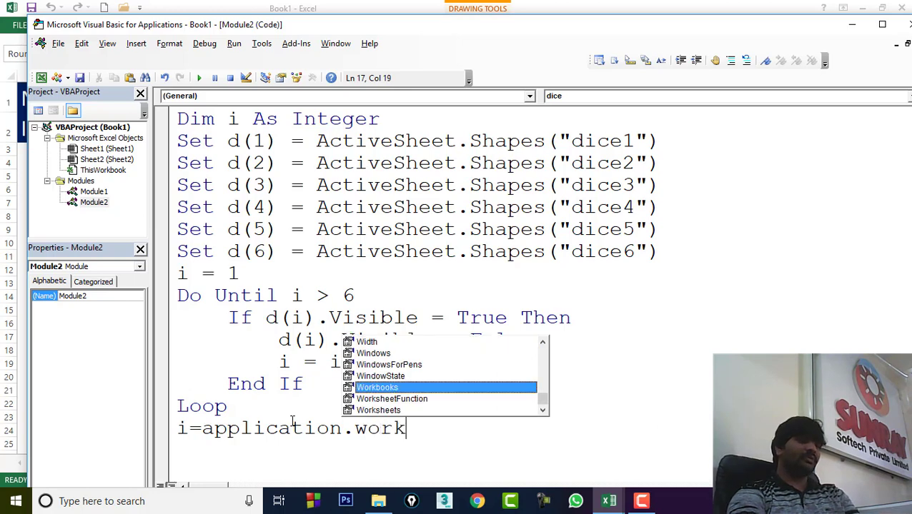
{"action": "type", "text": "sheetfu"}
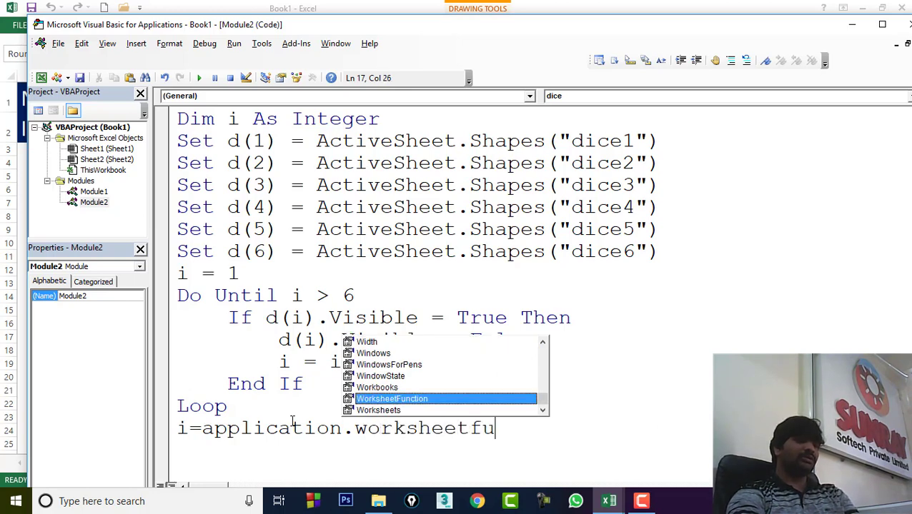
{"action": "type", "text": "nction"}
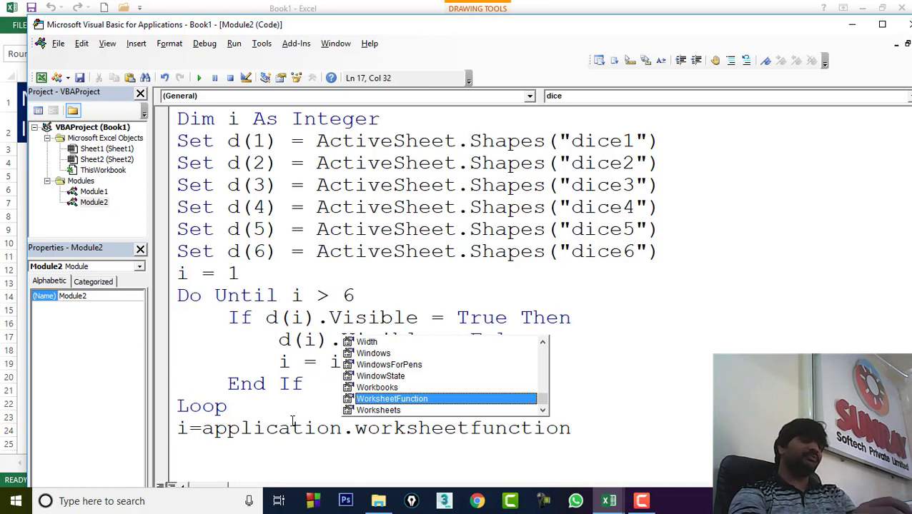
{"action": "type", "text": "."}
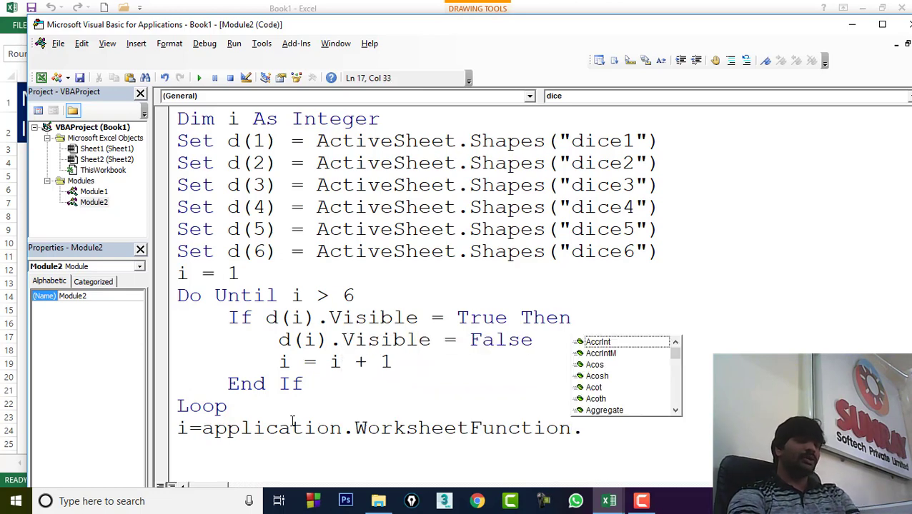
{"action": "type", "text": "randbe"}
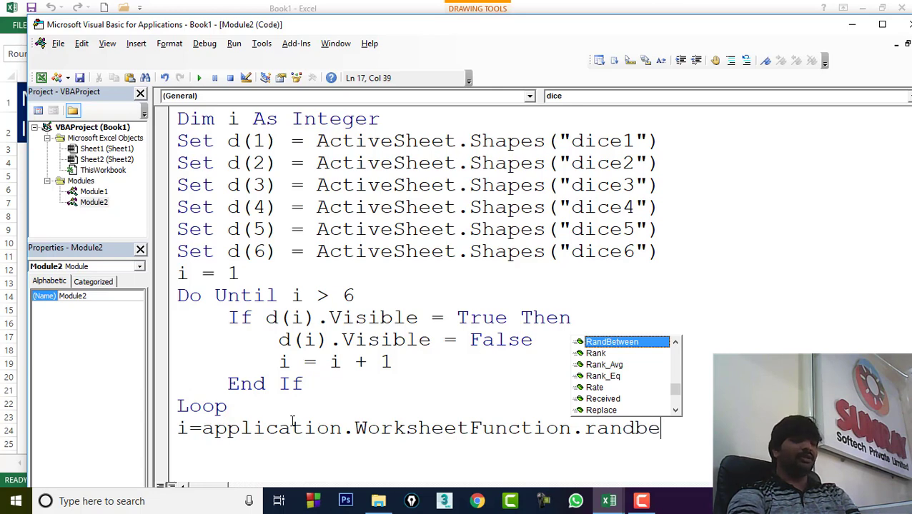
{"action": "type", "text": "et"}
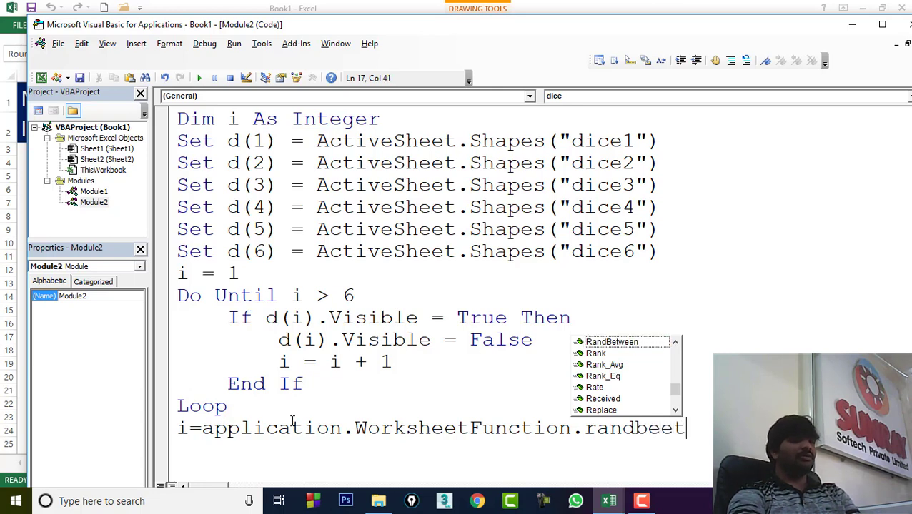
{"action": "key", "text": "BackSpace"}
{"action": "key", "text": "BackSpace"}
{"action": "type", "text": "twee"}
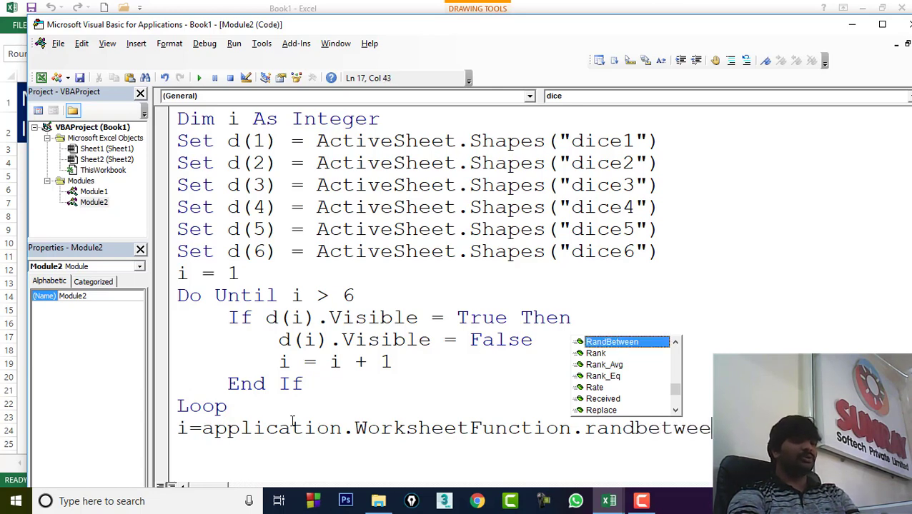
{"action": "type", "text": "n(1"}
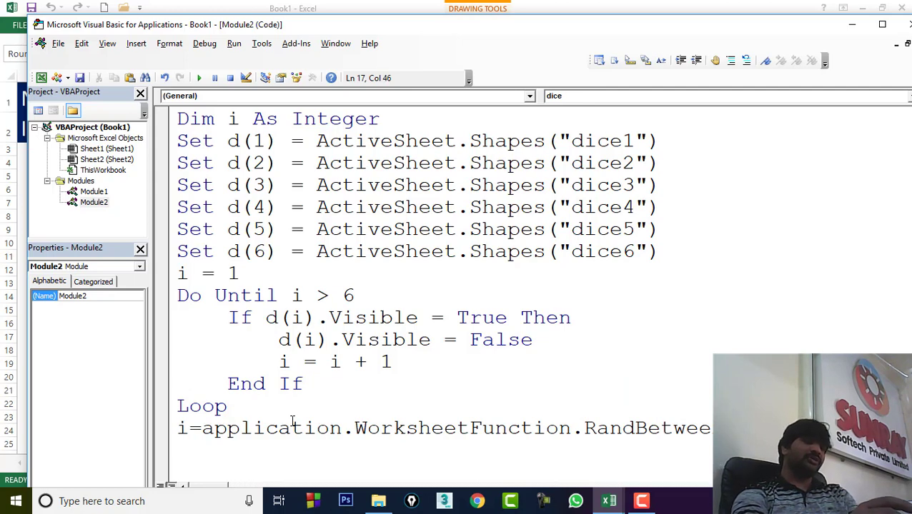
{"action": "key", "text": "BackSpace"}
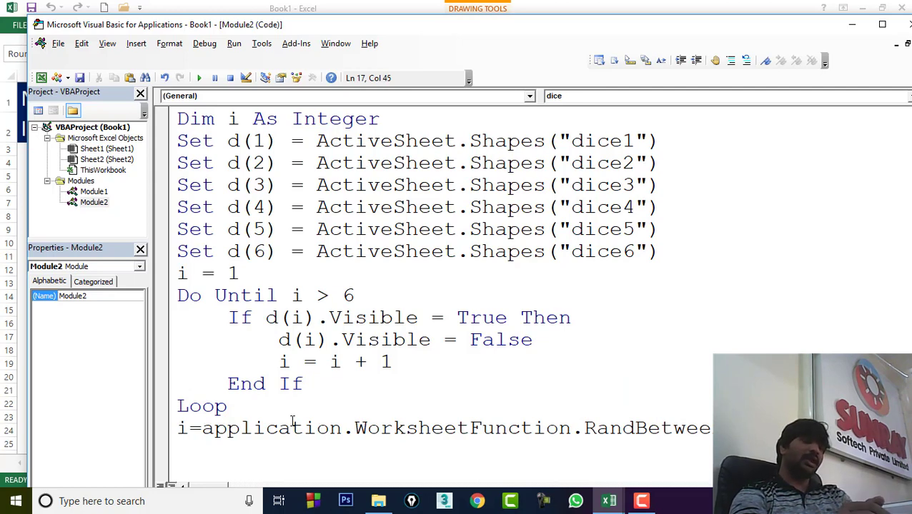
{"action": "type", "text": "1"}
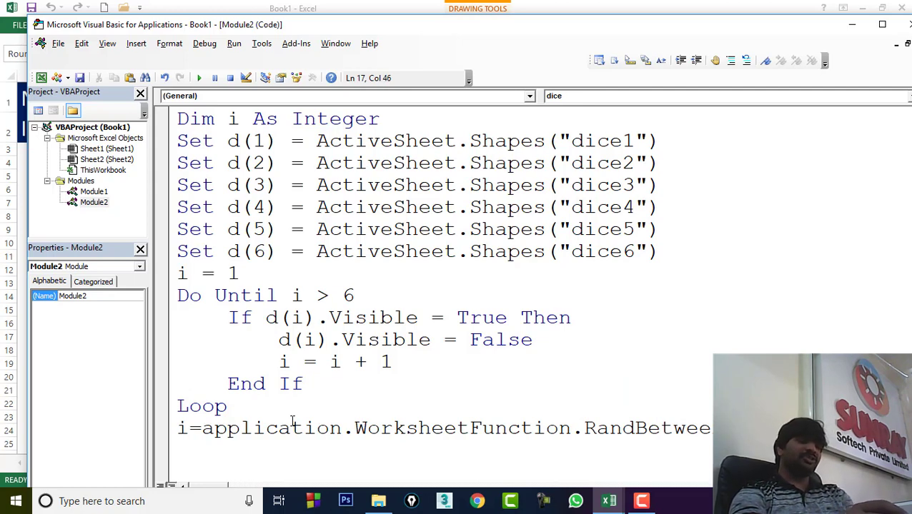
{"action": "type", "text": ",6"}
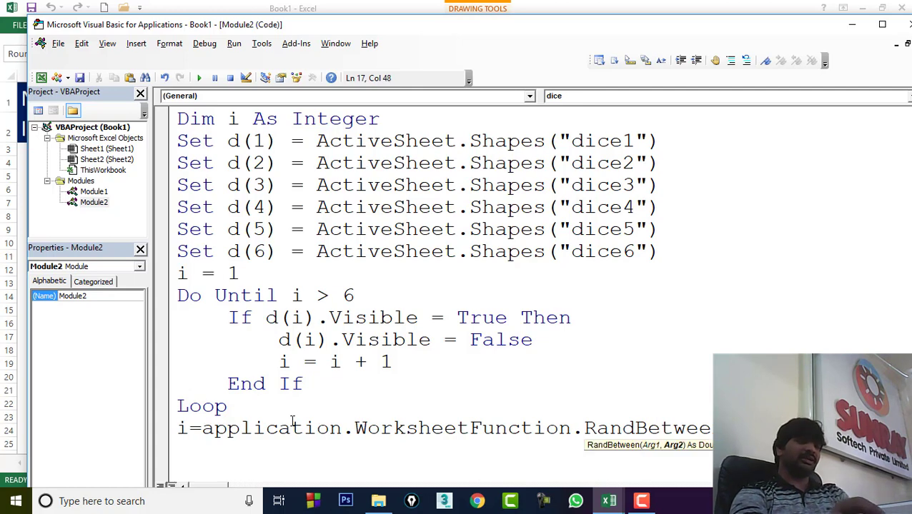
{"action": "type", "text": ")"}
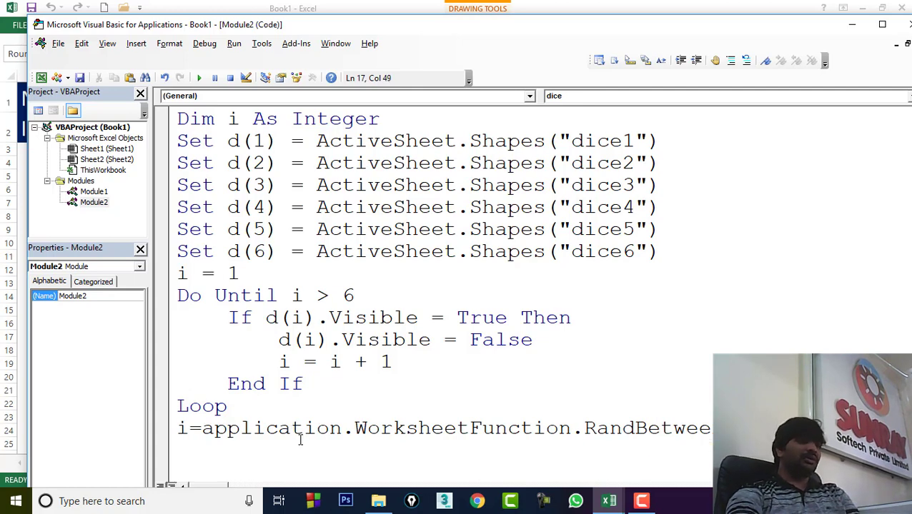
{"action": "scroll", "coordinate": [260, 446], "scroll_direction": "down", "scroll_amount": 1}
{"action": "left_click", "coordinate": [229, 428]}
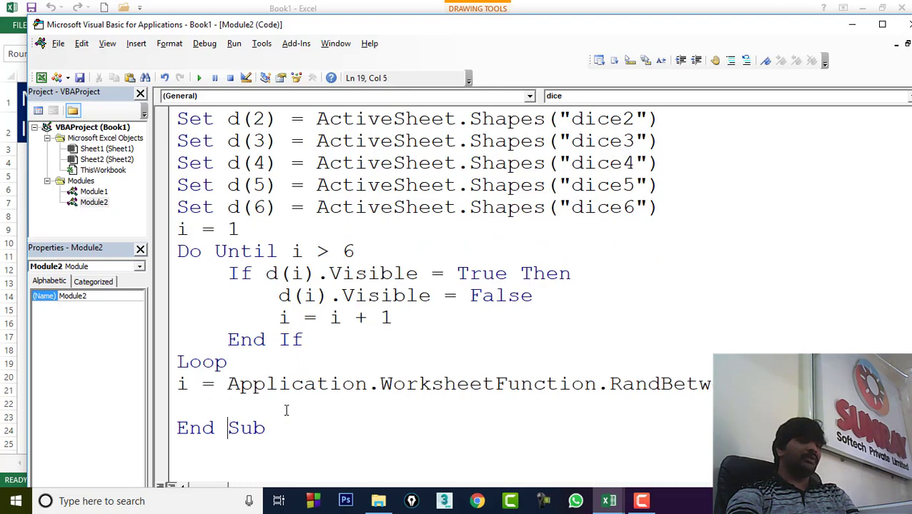
Step: Review the RandBetween line, highlighting the variable i and the WorksheetFunction call
{"action": "left_click", "coordinate": [683, 384]}
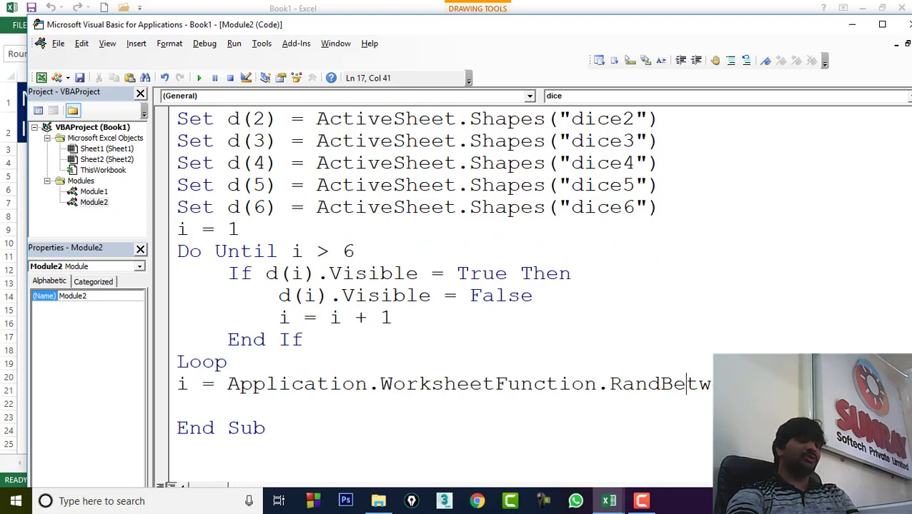
{"action": "key", "text": "End"}
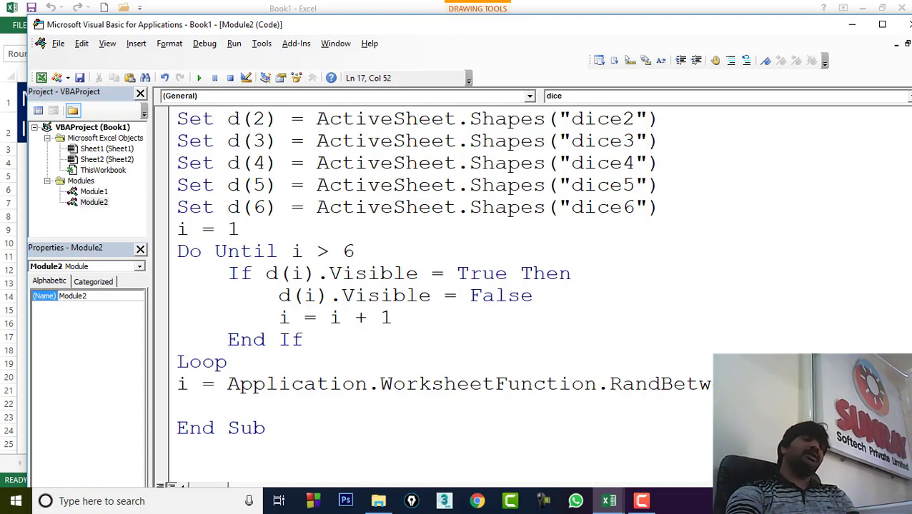
{"action": "left_click_drag", "start_coordinate": [183, 387], "coordinate": [178, 388]}
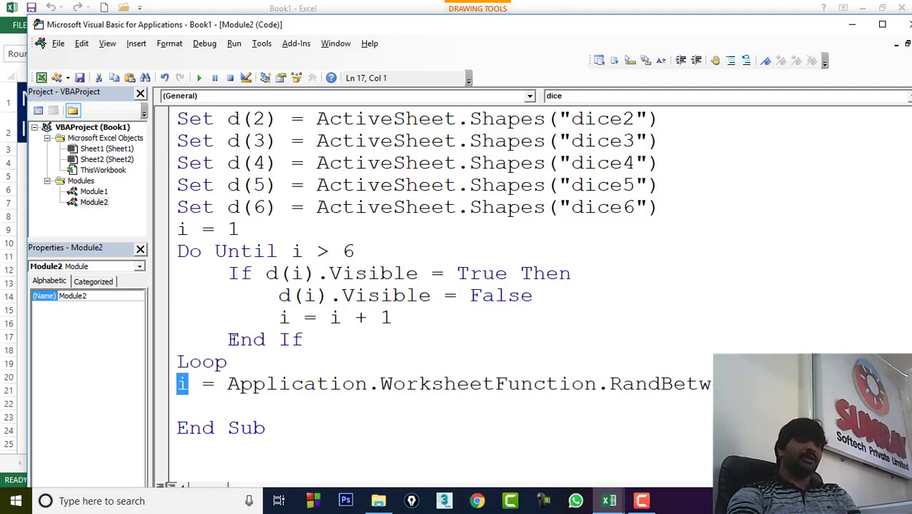
{"action": "left_click", "coordinate": [380, 390]}
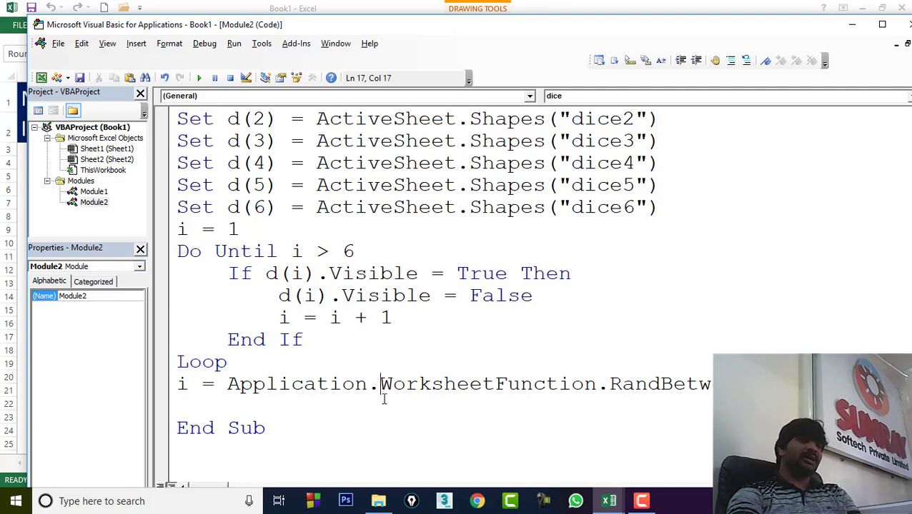
{"action": "left_click", "coordinate": [458, 389]}
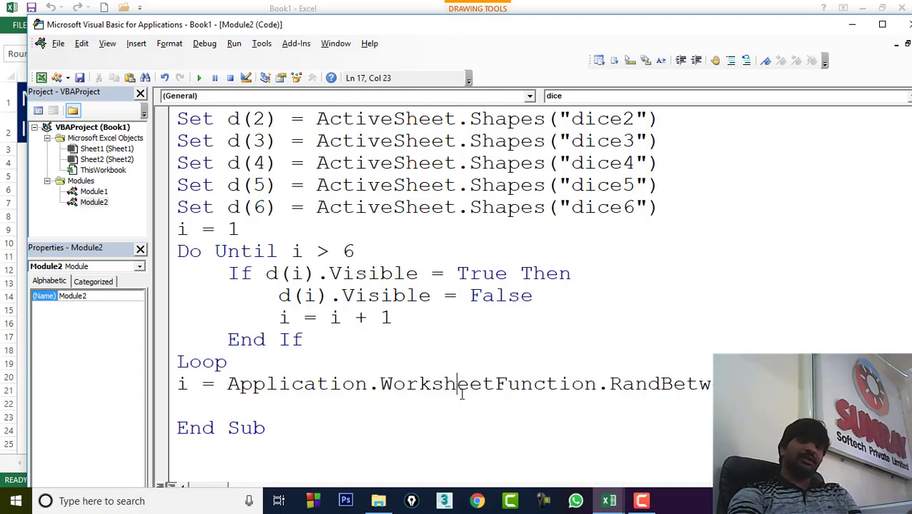
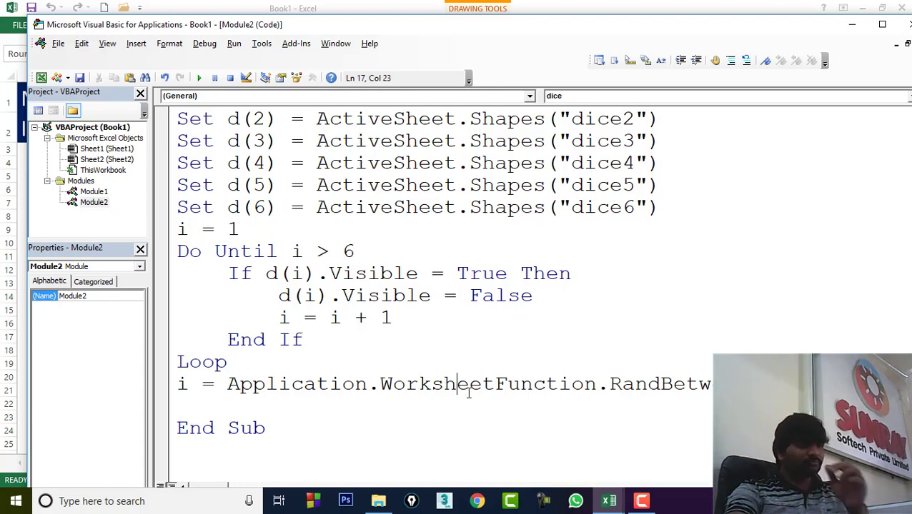
Step: Add the line d(i).Visible = True directly below the RandBetween line
{"action": "key", "text": "End"}
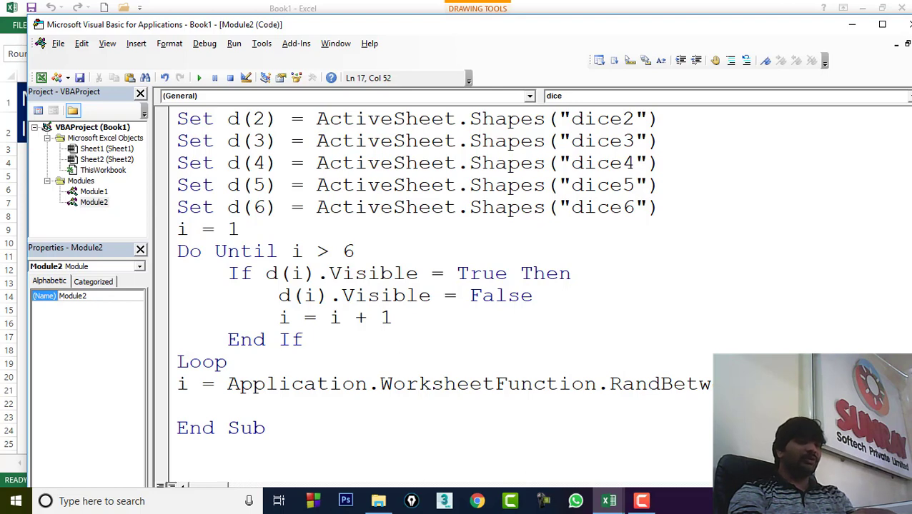
{"action": "key", "text": "Return"}
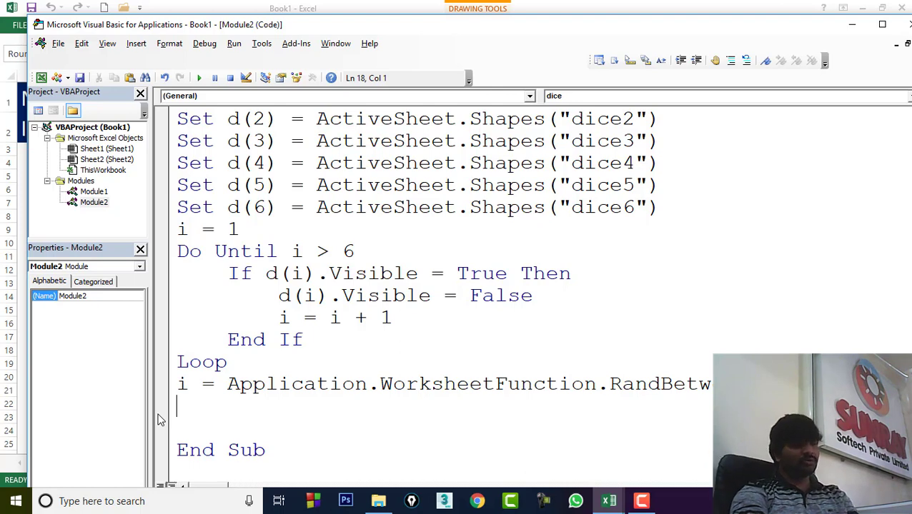
{"action": "type", "text": "d()"}
{"action": "key", "text": "Left"}
{"action": "type", "text": "i"}
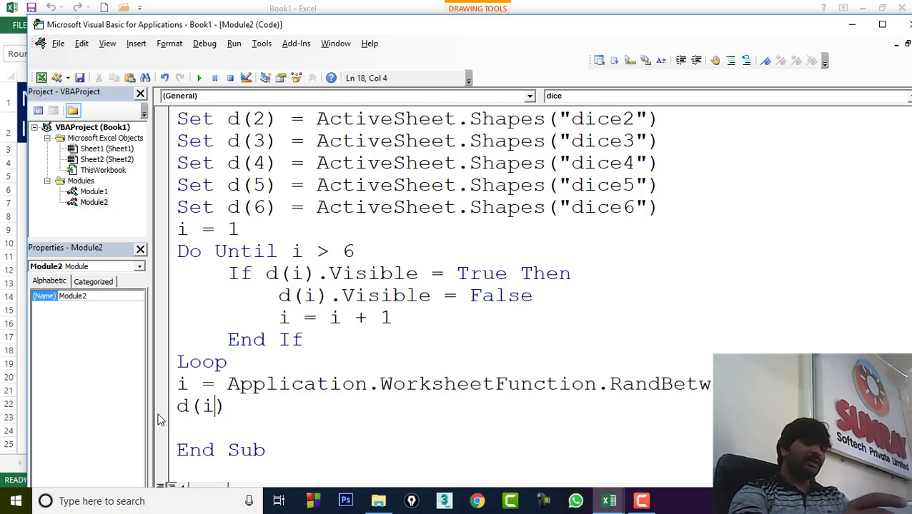
{"action": "key", "text": "Right"}
{"action": "type", "text": ".visi"}
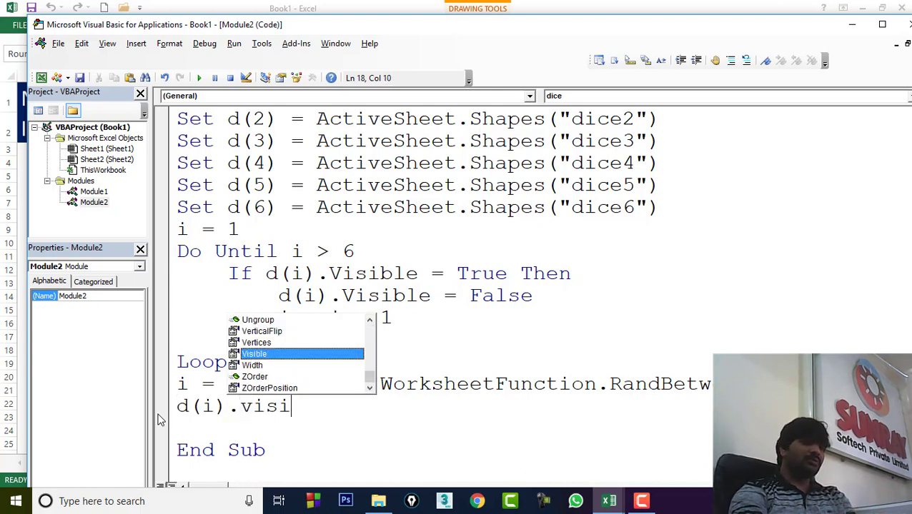
{"action": "type", "text": "ble=true"}
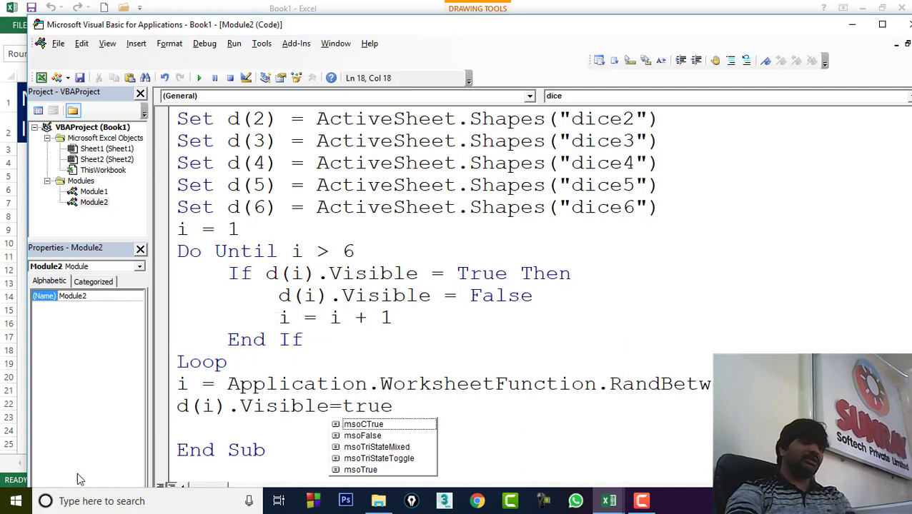
{"action": "left_click", "coordinate": [169, 450]}
Step: Toggle the End Sub breakpoint back off and return to the Excel workbook
{"action": "left_click", "coordinate": [188, 407]}
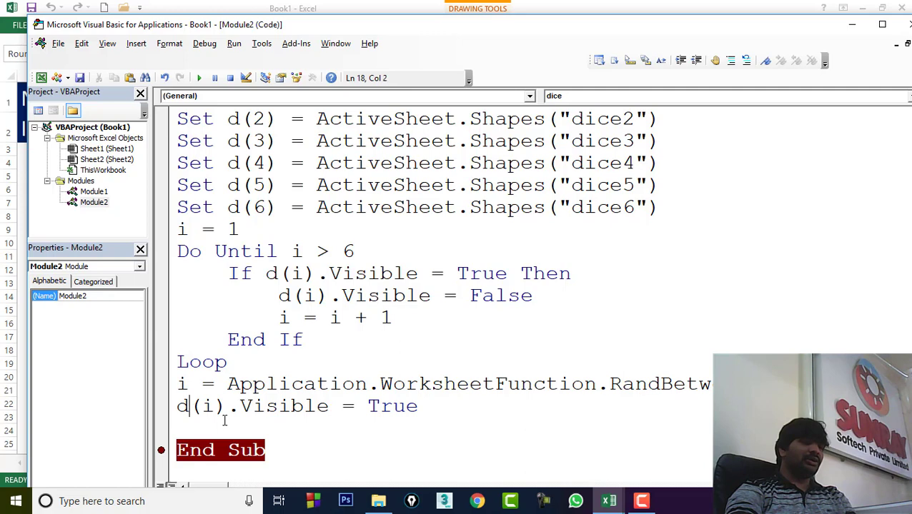
{"action": "left_click", "coordinate": [161, 453]}
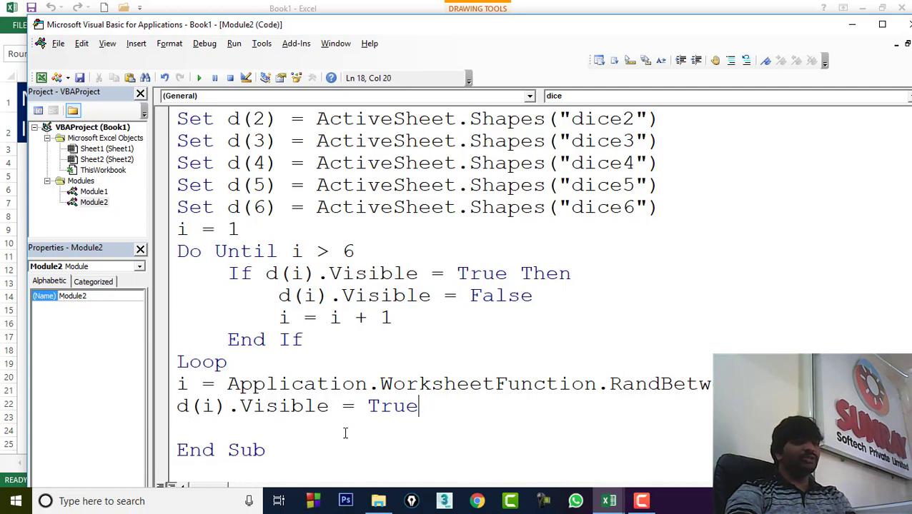
{"action": "left_click", "coordinate": [851, 25]}
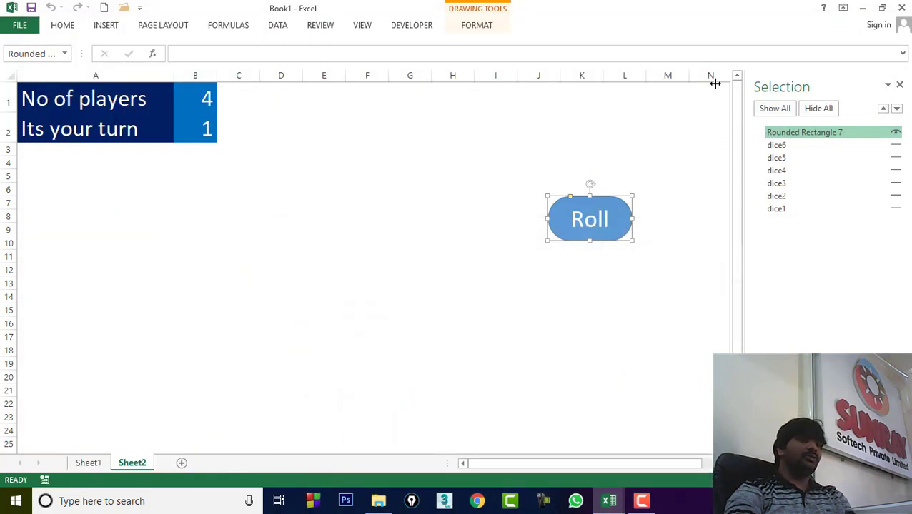
Step: Run the Roll macro, interrupt it when it hangs, and debug it at End If
{"action": "left_click", "coordinate": [608, 271]}
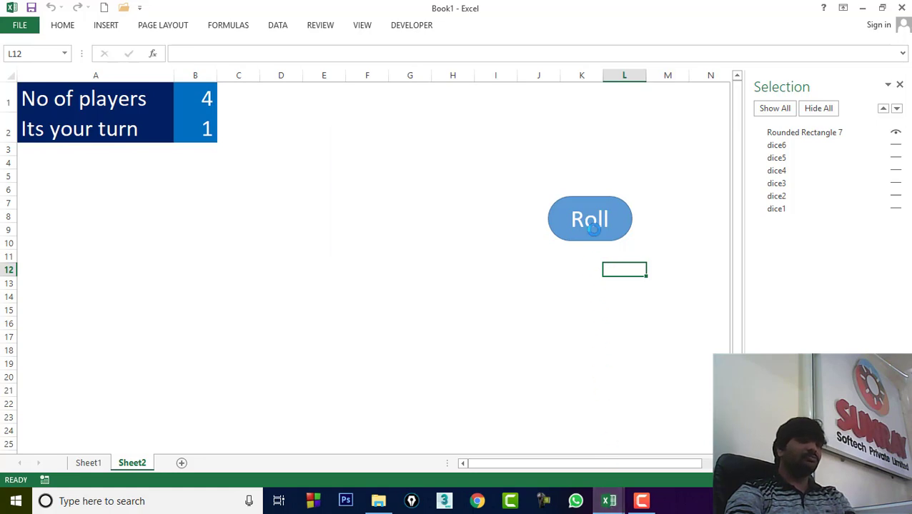
{"action": "key", "text": "Escape"}
{"action": "left_click", "coordinate": [484, 238]}
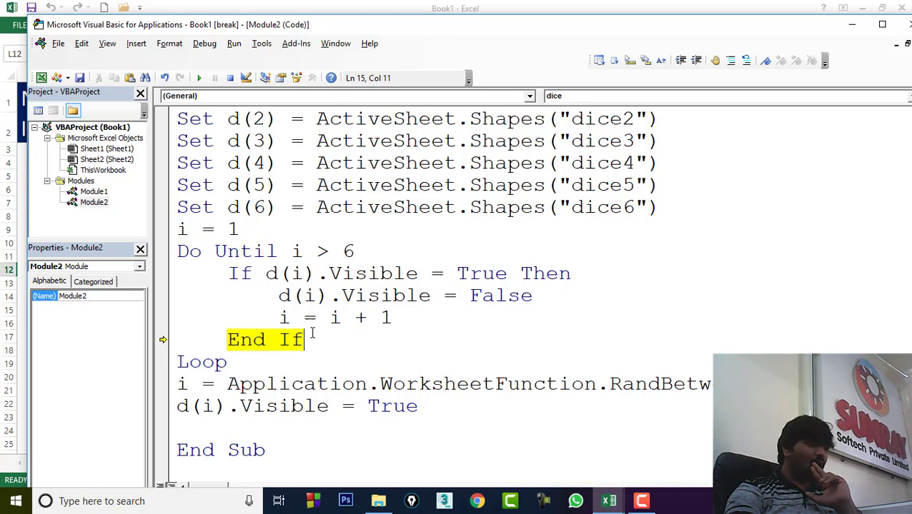
Step: Move i = i + 1 out of the If block onto a new line after End If, removing the blank line
{"action": "left_click_drag", "start_coordinate": [404, 320], "coordinate": [283, 316]}
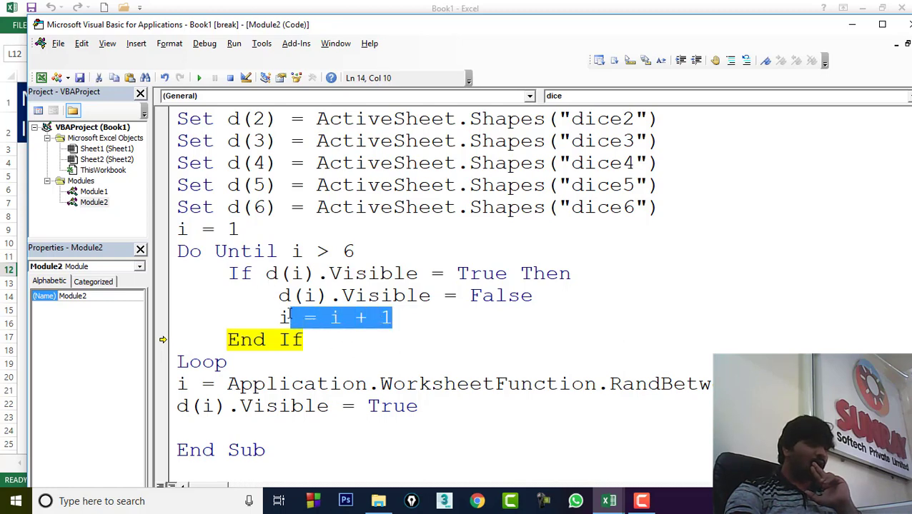
{"action": "key", "text": "Delete"}
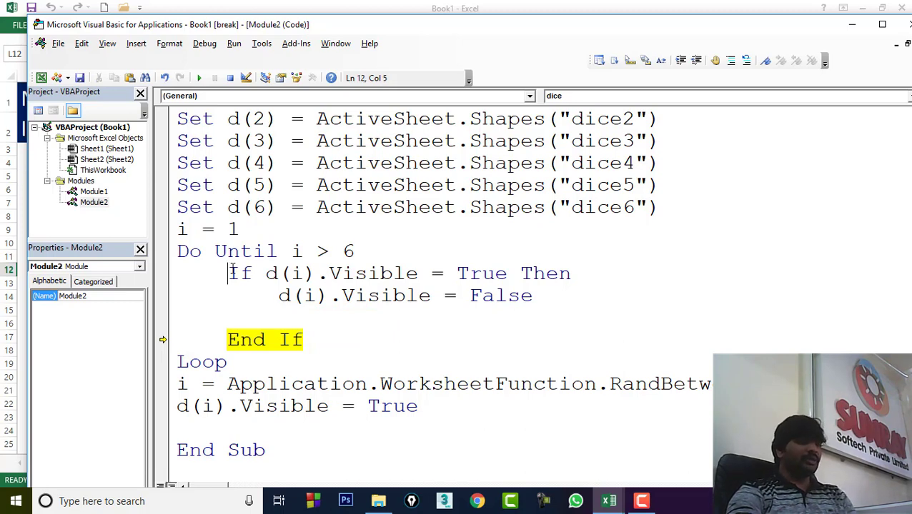
{"action": "left_click_drag", "start_coordinate": [229, 273], "coordinate": [306, 331]}
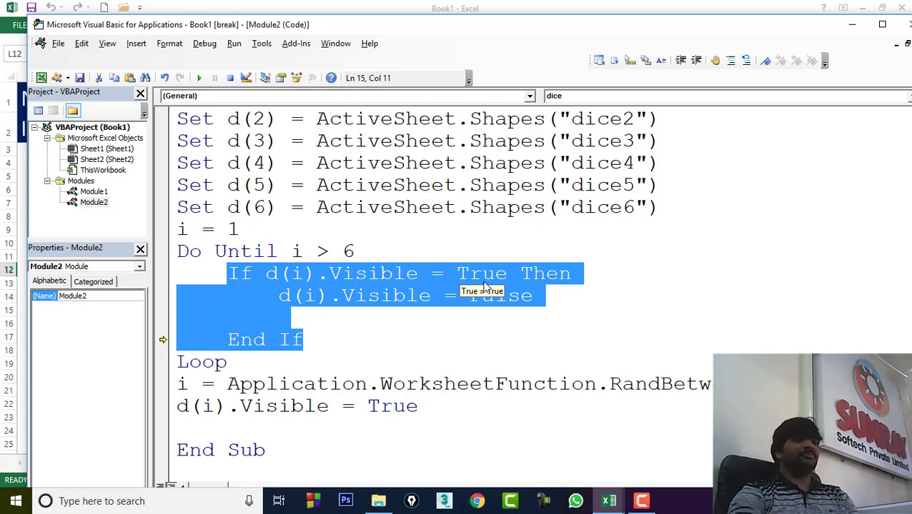
{"action": "left_click", "coordinate": [323, 348]}
{"action": "key", "text": "Return"}
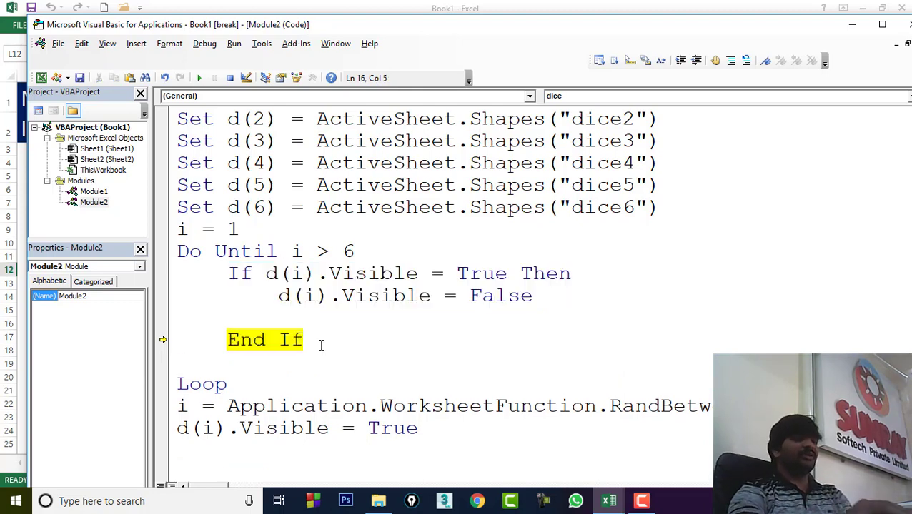
{"action": "type", "text": "i="}
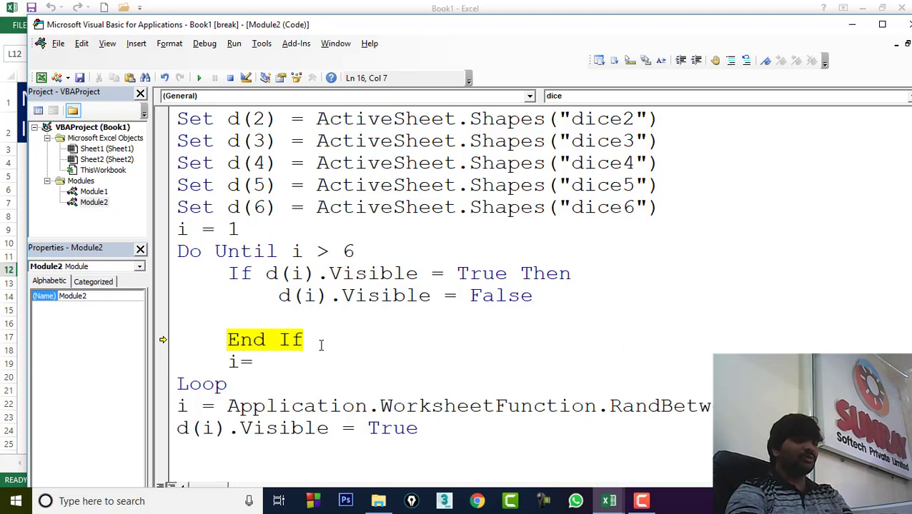
{"action": "type", "text": "i+1"}
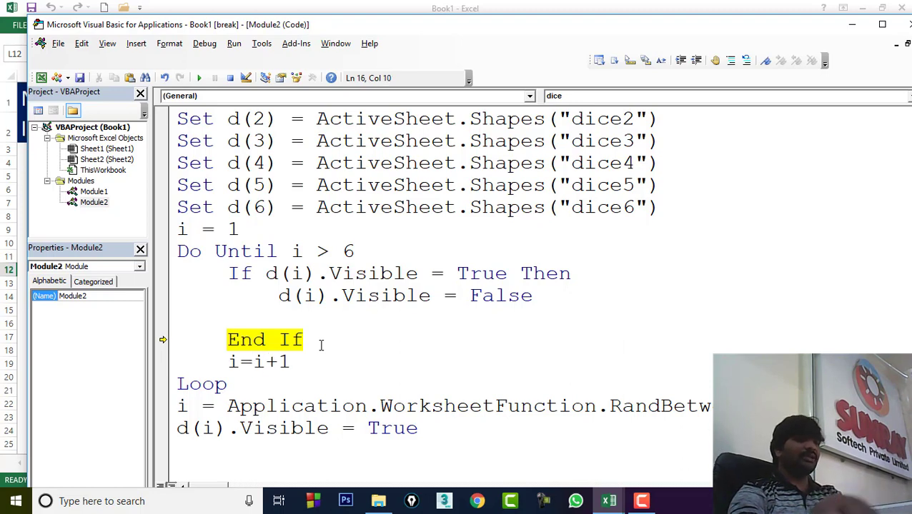
{"action": "left_click", "coordinate": [542, 302]}
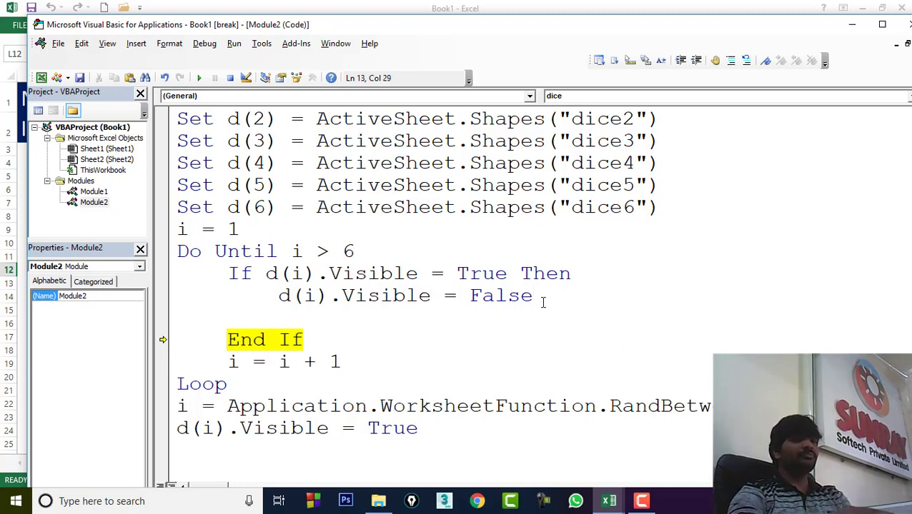
{"action": "key", "text": "Delete"}
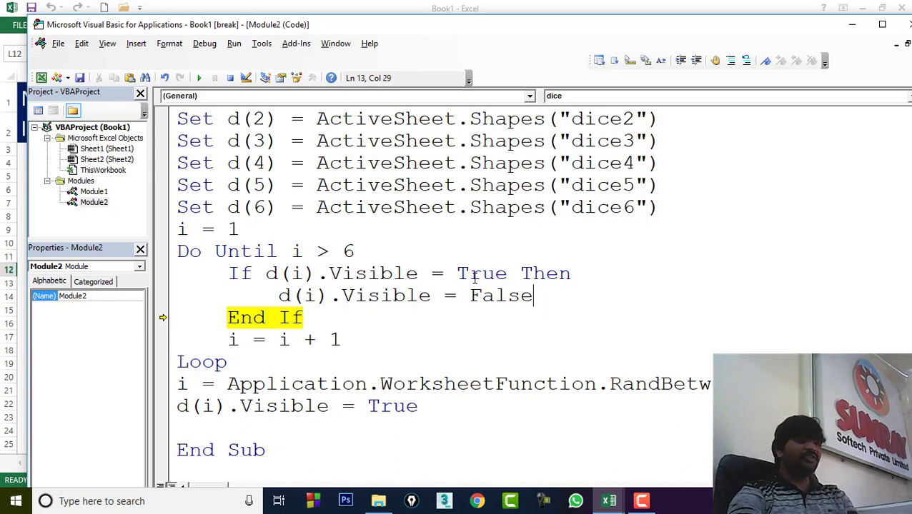
Step: Review the If condition, the Visible = False line and the relocated i = i + 1 counter
{"action": "left_click", "coordinate": [470, 276]}
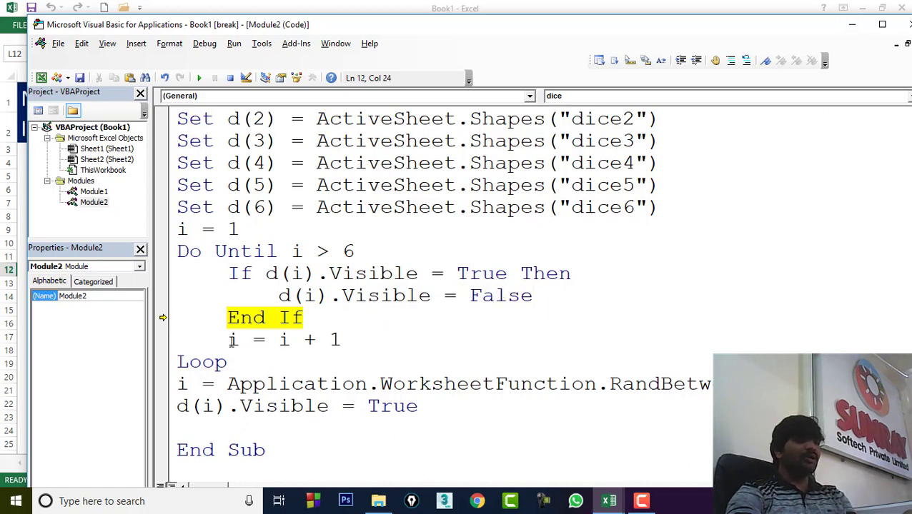
{"action": "left_click_drag", "start_coordinate": [231, 340], "coordinate": [374, 335]}
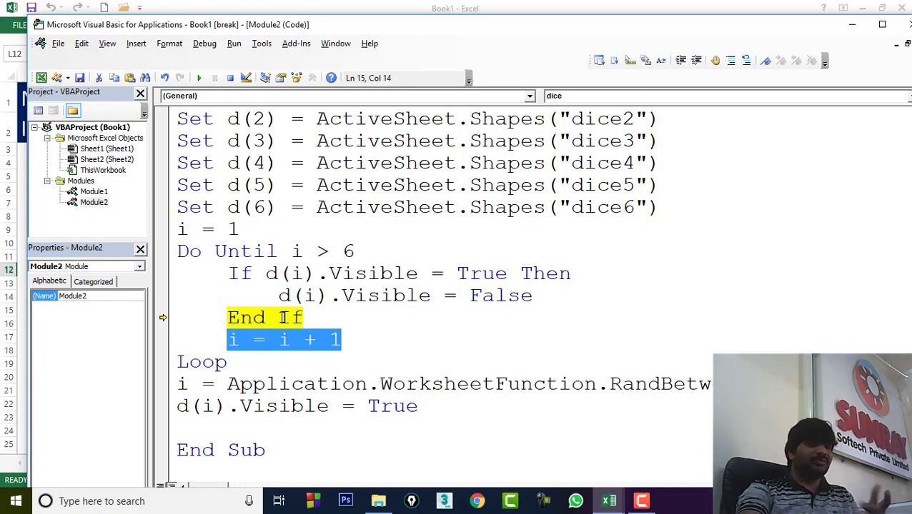
{"action": "left_click", "coordinate": [368, 297]}
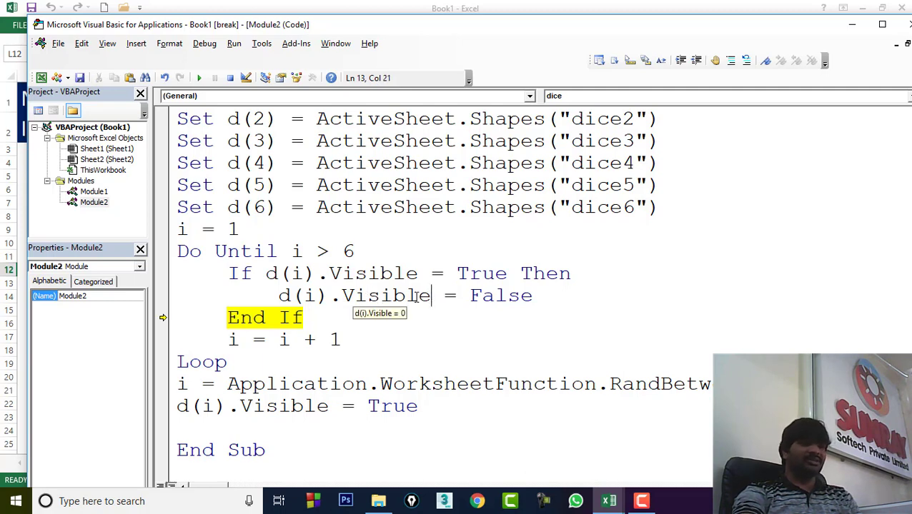
{"action": "left_click", "coordinate": [368, 296]}
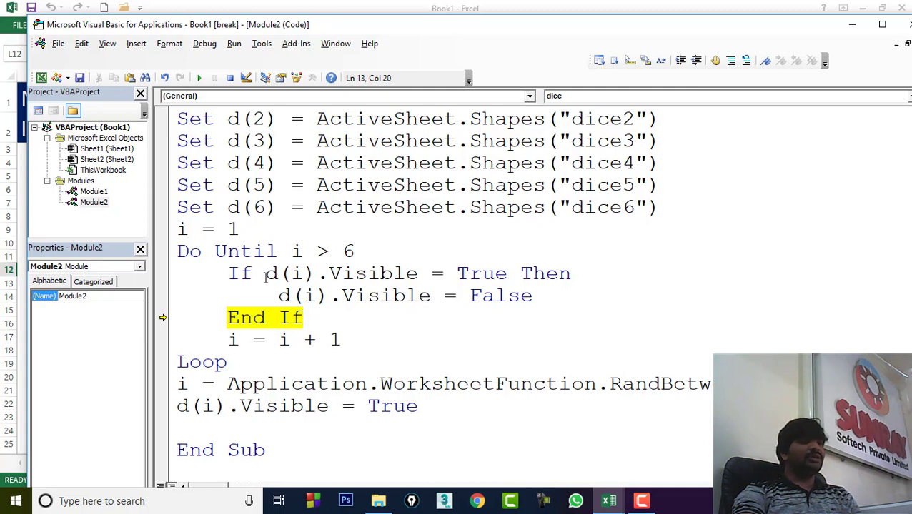
{"action": "left_click_drag", "start_coordinate": [266, 274], "coordinate": [569, 272]}
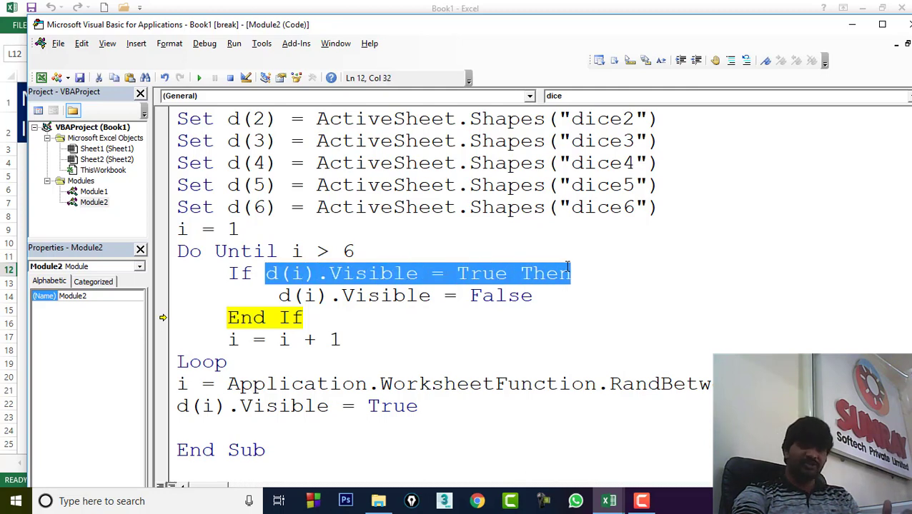
Step: Make the dice6 shape visible on Sheet2 from the Selection pane
{"action": "left_click", "coordinate": [852, 24]}
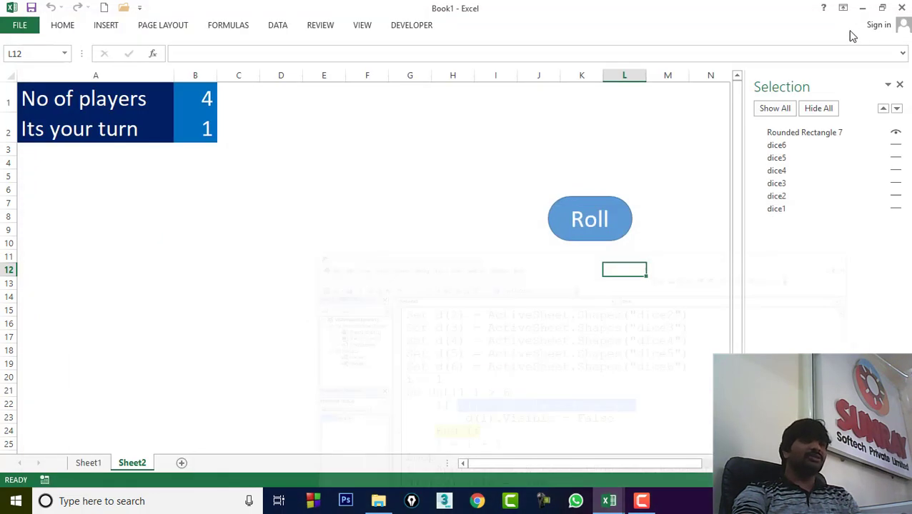
{"action": "left_click", "coordinate": [171, 27]}
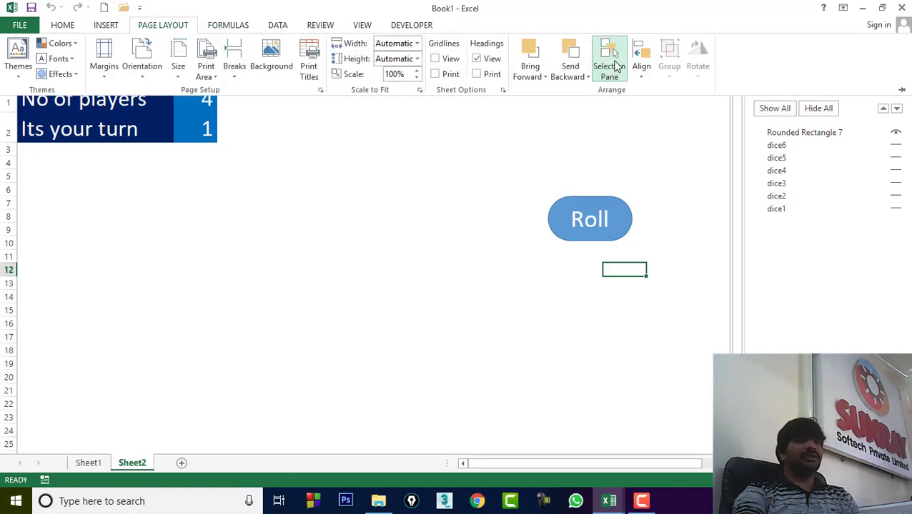
{"action": "left_click", "coordinate": [779, 146]}
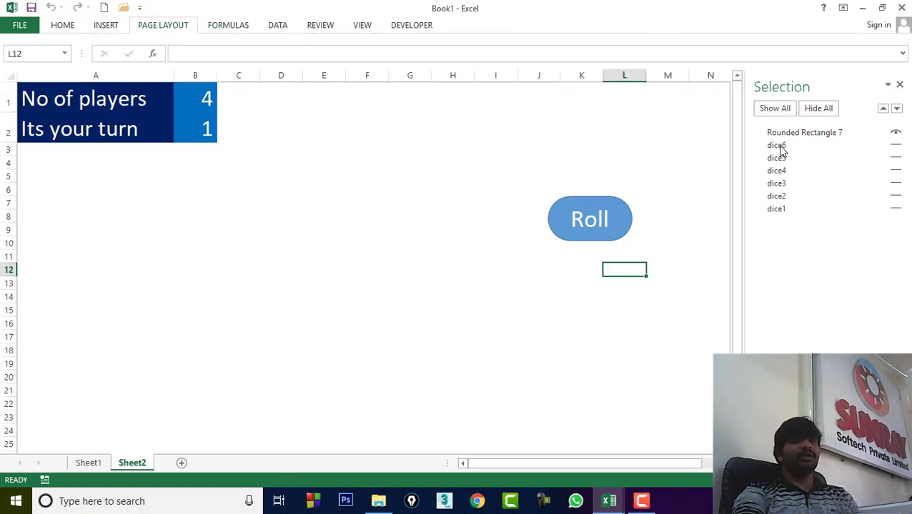
{"action": "left_click", "coordinate": [895, 145]}
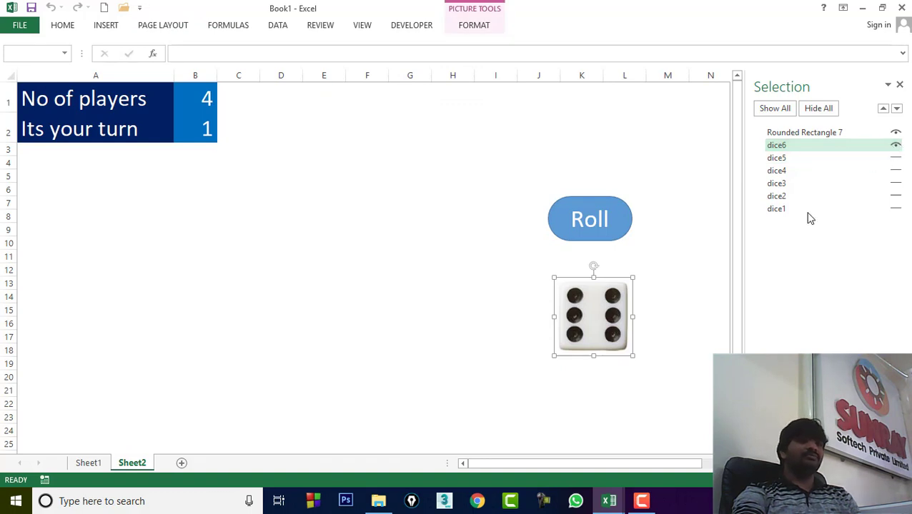
Step: Reset the paused dice macro in the VBA editor and shrink the editor to reveal the sheet
{"action": "mouse_move", "coordinate": [608, 501]}
{"action": "left_click", "coordinate": [639, 449]}
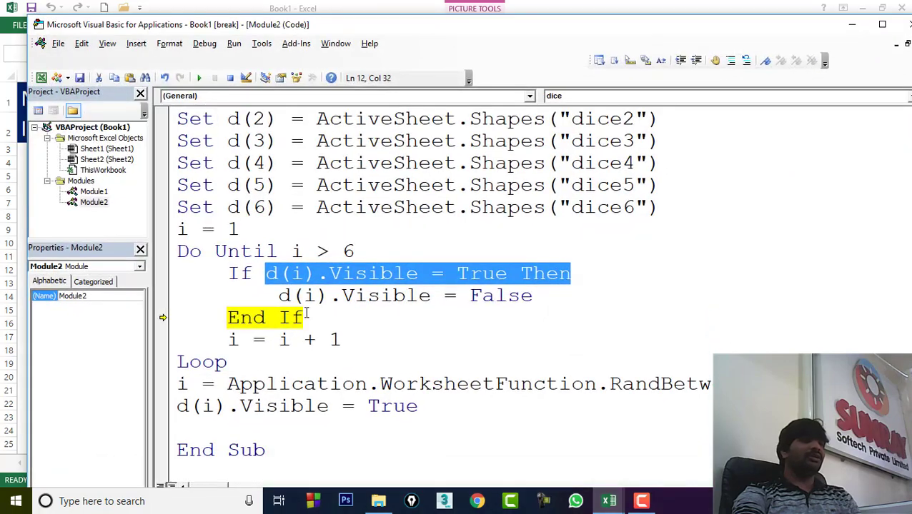
{"action": "left_click", "coordinate": [307, 315]}
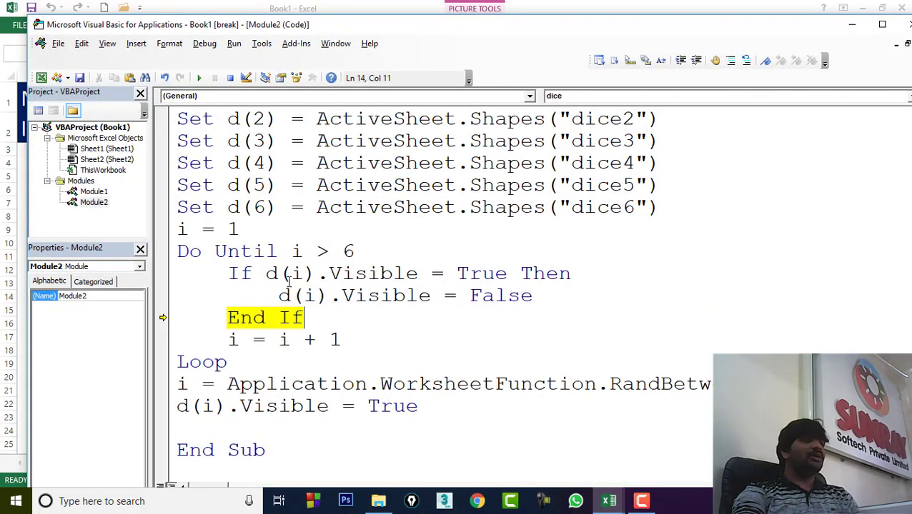
{"action": "left_click", "coordinate": [230, 78]}
{"action": "left_click_drag", "start_coordinate": [320, 36], "coordinate": [441, 348]}
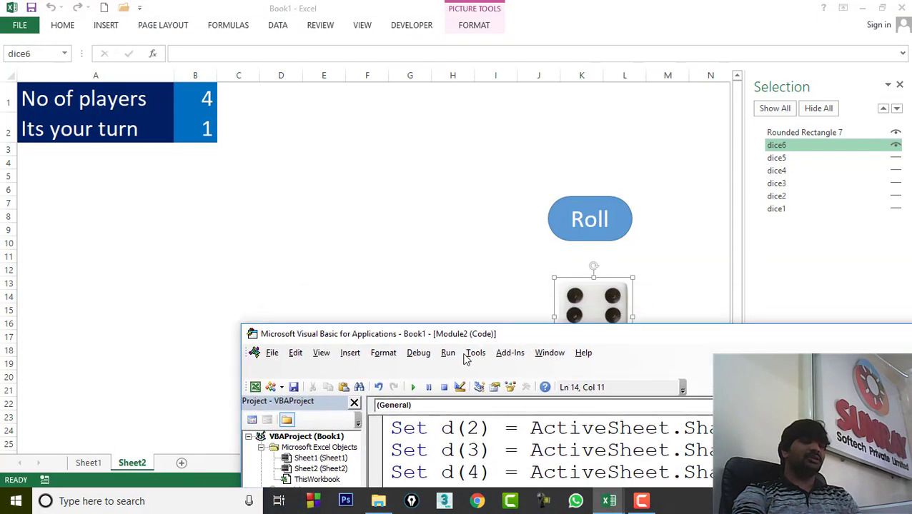
Step: Roll the die thirteen times, seeing one random face each time, then check B2 still shows 1
{"action": "left_click", "coordinate": [680, 334]}
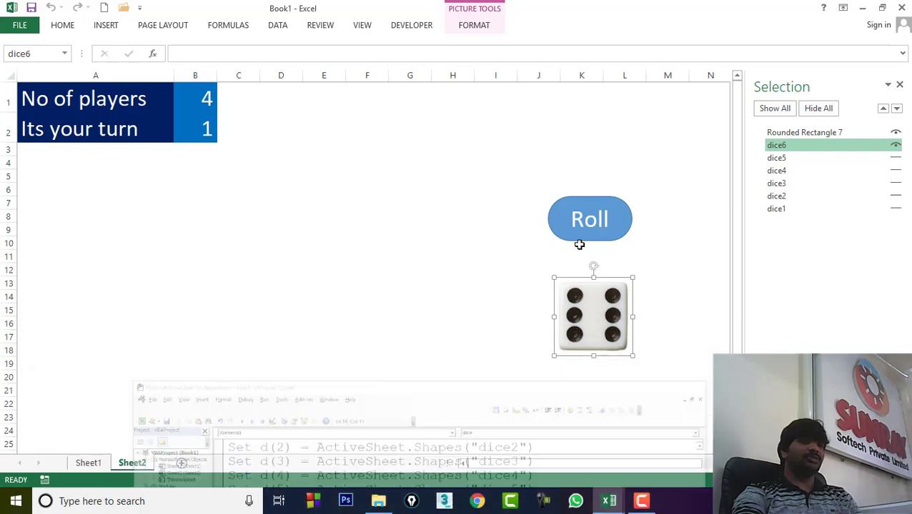
{"action": "left_click", "coordinate": [580, 239]}
{"action": "left_click", "coordinate": [669, 339]}
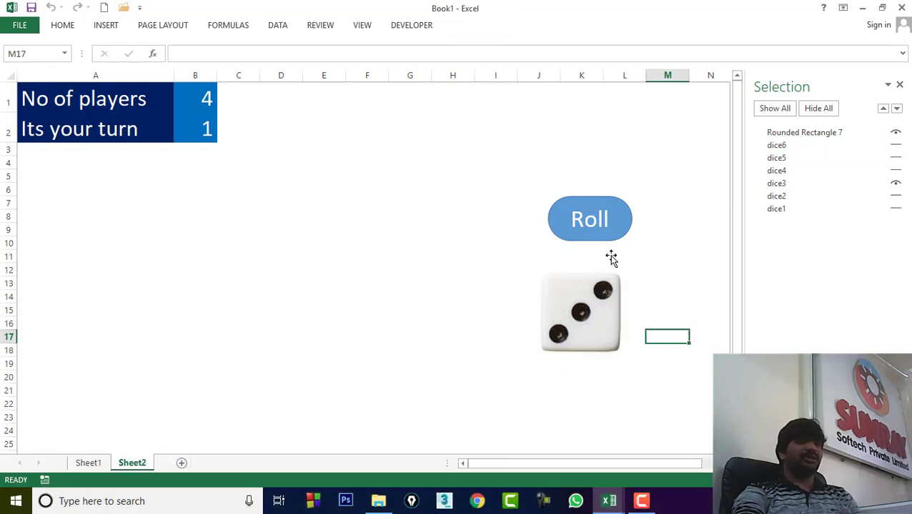
{"action": "left_click", "coordinate": [600, 244]}
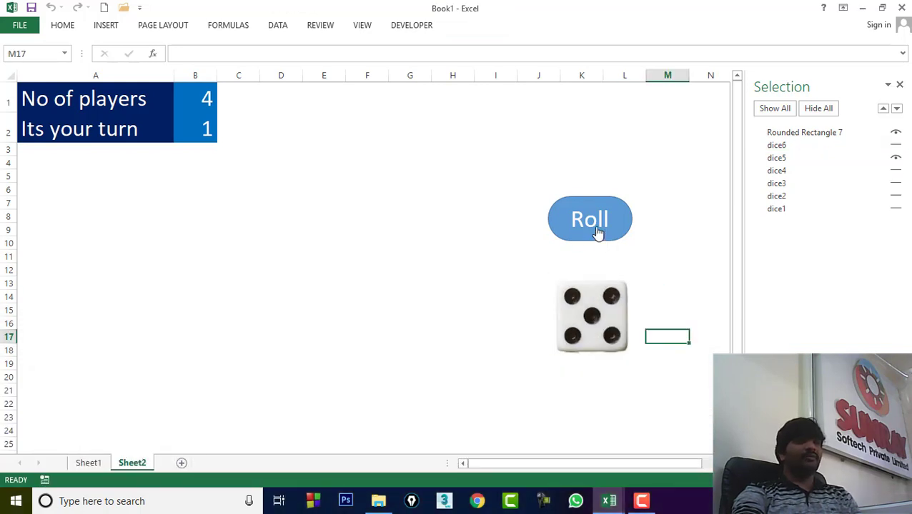
{"action": "left_click", "coordinate": [597, 235]}
{"action": "left_click", "coordinate": [598, 235]}
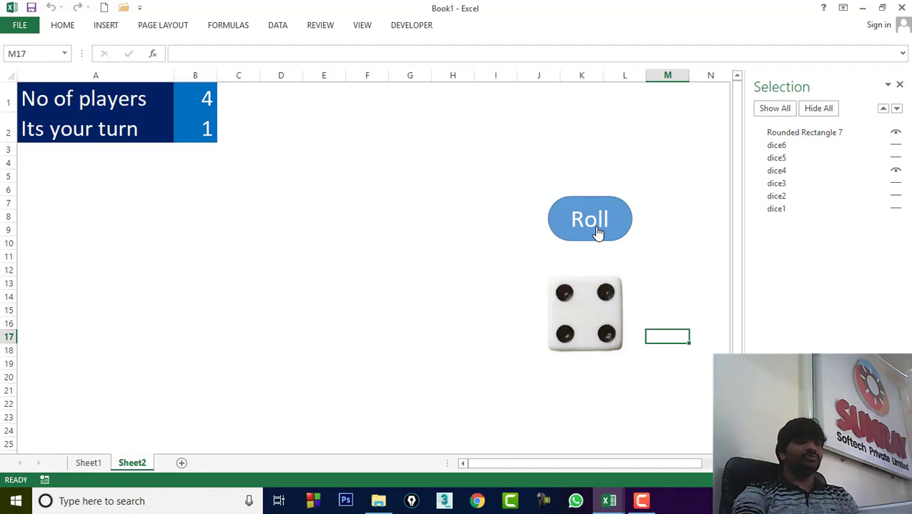
{"action": "left_click", "coordinate": [597, 234]}
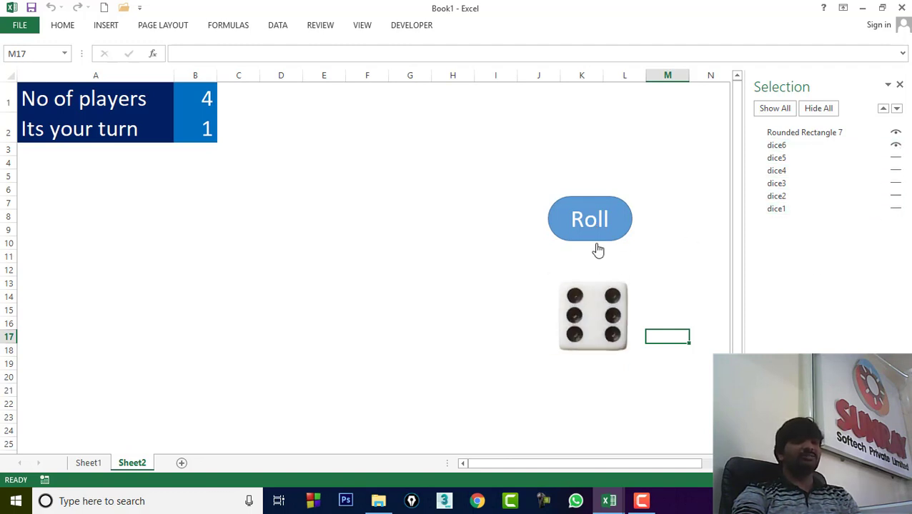
{"action": "left_click", "coordinate": [597, 240]}
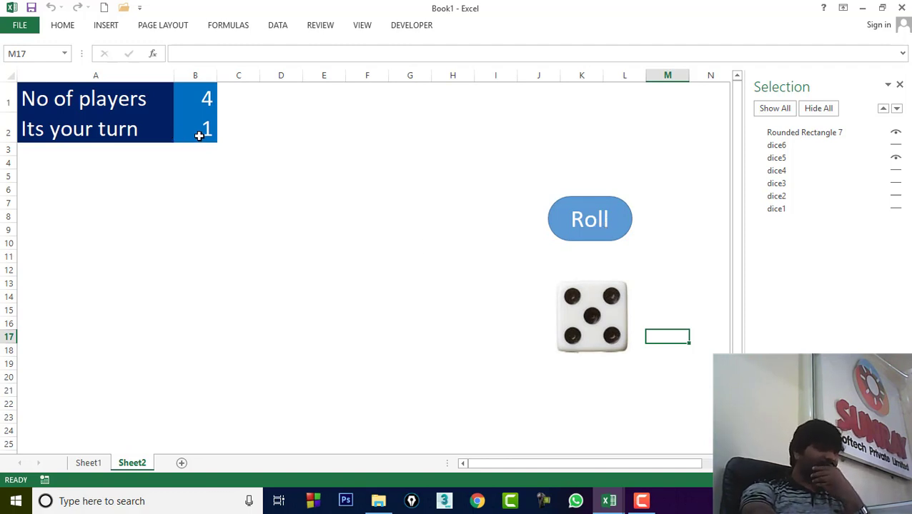
{"action": "left_click", "coordinate": [585, 224]}
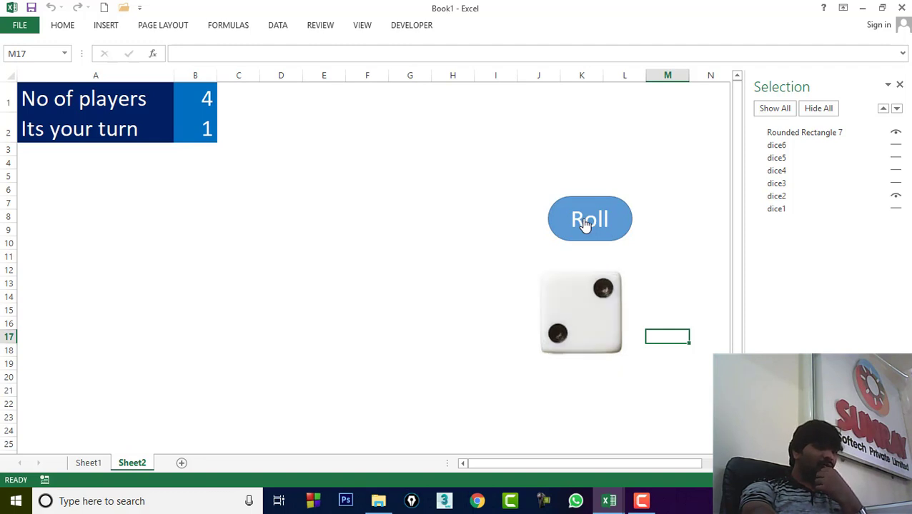
{"action": "left_click", "coordinate": [585, 224]}
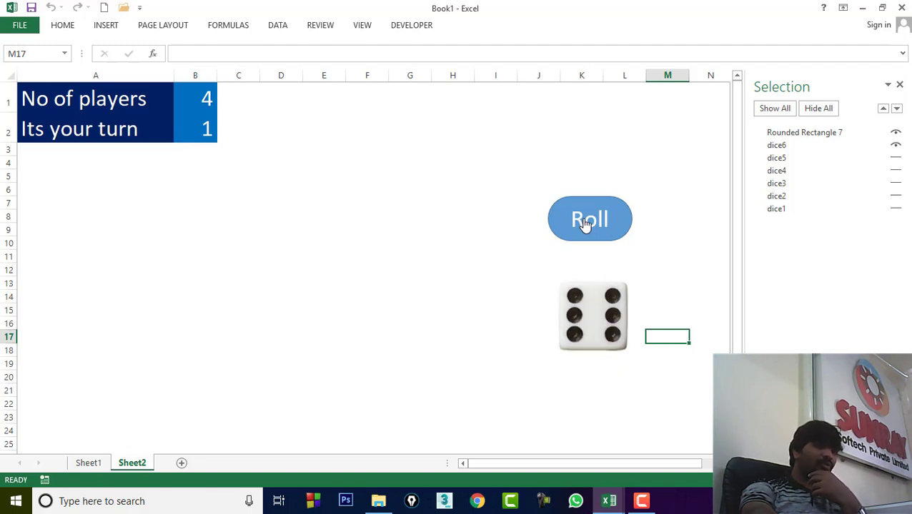
{"action": "left_click", "coordinate": [584, 223]}
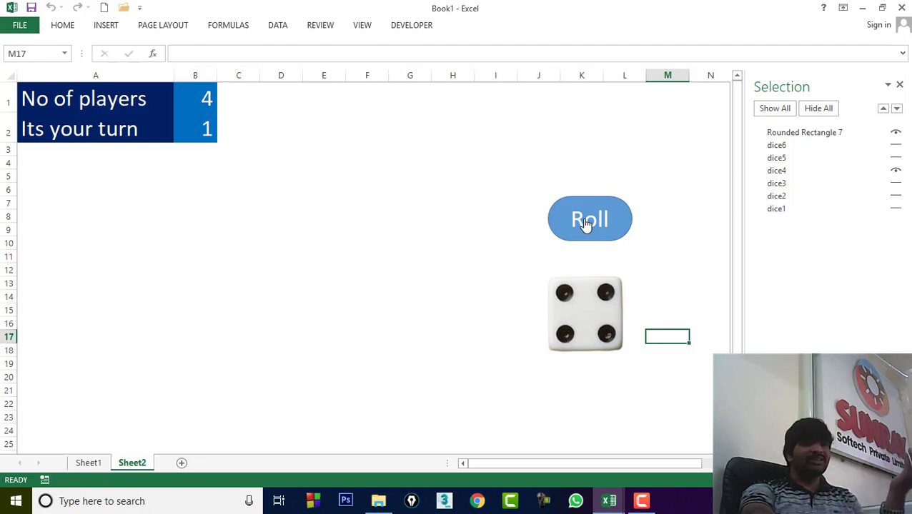
{"action": "left_click", "coordinate": [584, 224]}
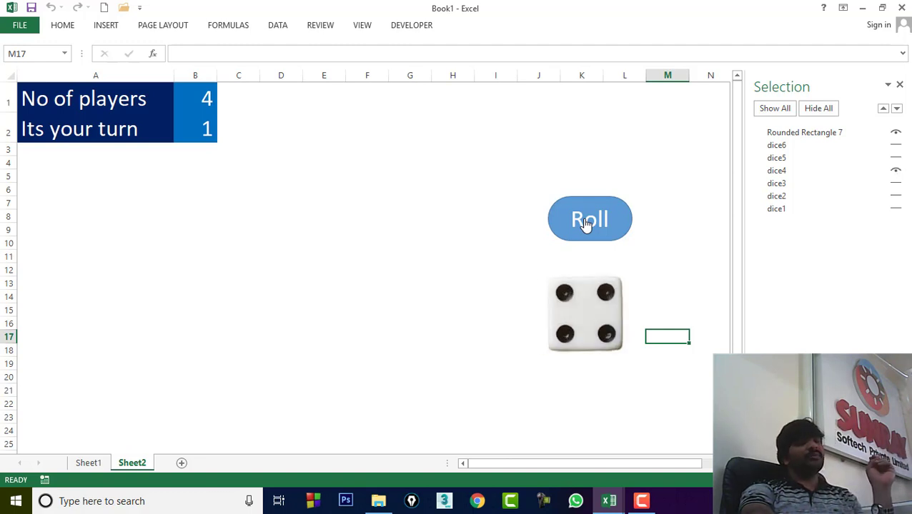
{"action": "left_click", "coordinate": [585, 223]}
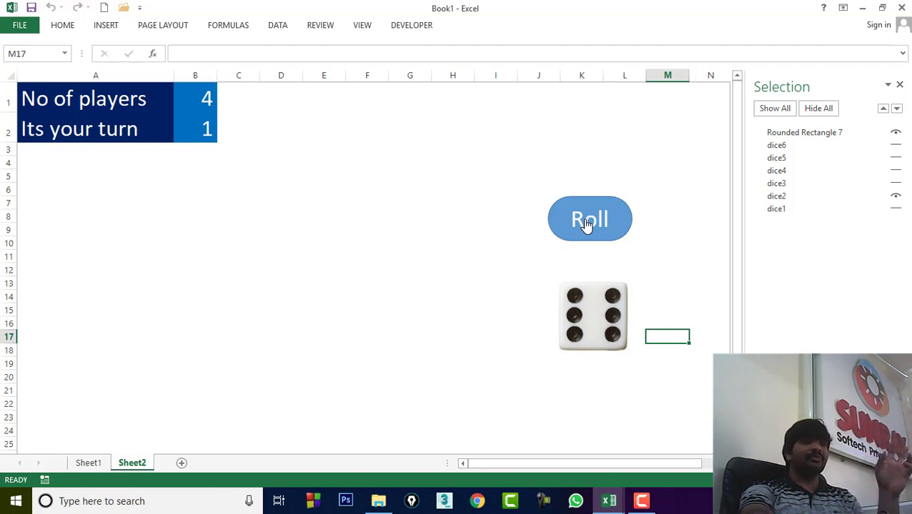
{"action": "left_click", "coordinate": [586, 224]}
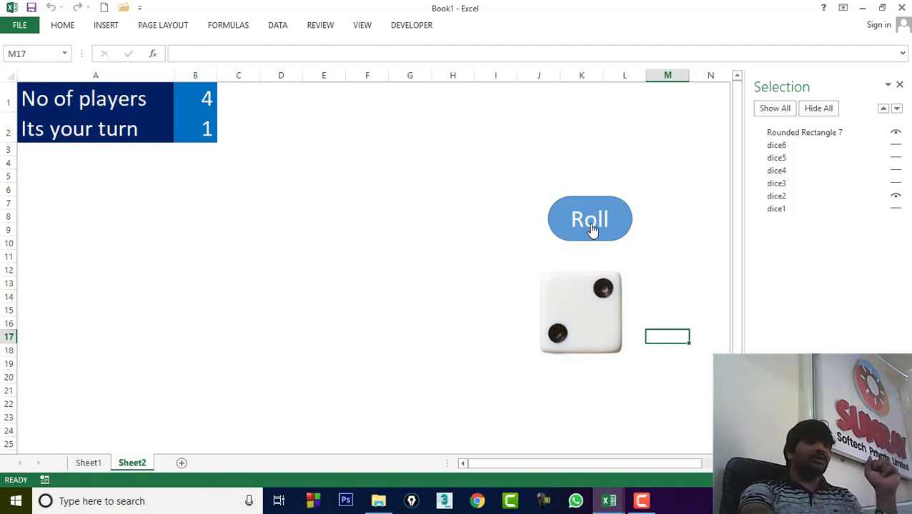
{"action": "left_click", "coordinate": [200, 134]}
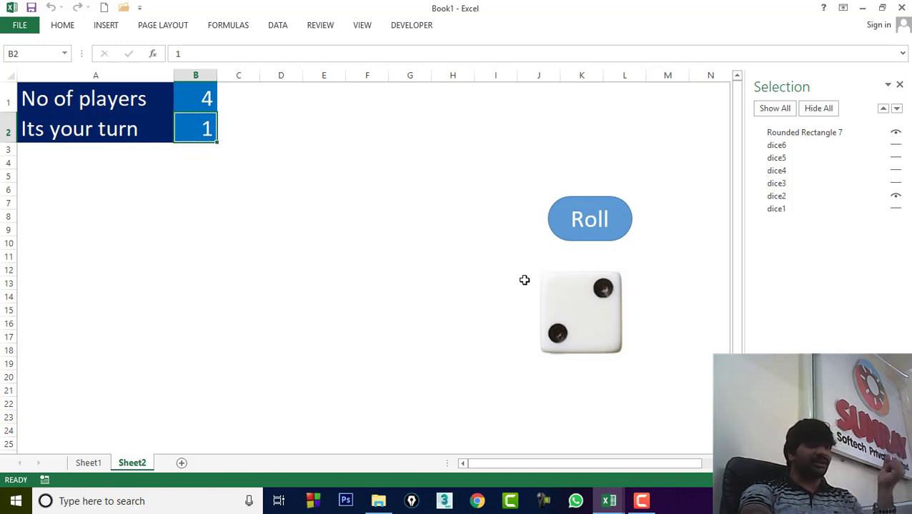
Step: Bring the VBA editor back beside the sheet, scroll through the dice macro, and delete a stray 'if'
{"action": "mouse_move", "coordinate": [609, 501]}
{"action": "left_click", "coordinate": [679, 436]}
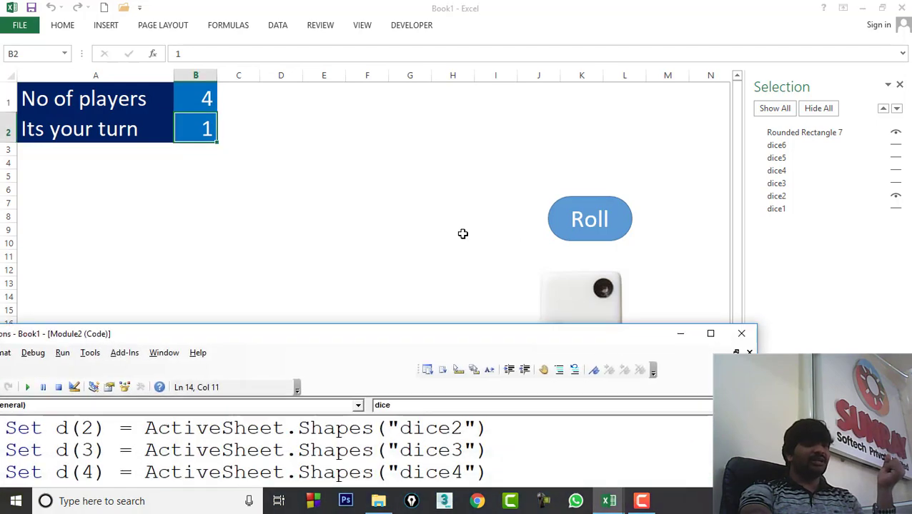
{"action": "left_click_drag", "start_coordinate": [306, 343], "coordinate": [699, 51]}
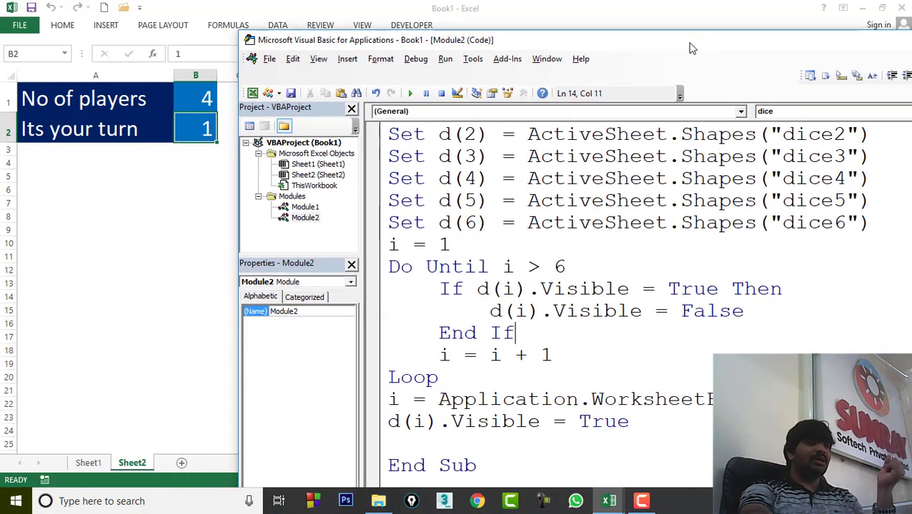
{"action": "scroll", "coordinate": [565, 346], "scroll_direction": "down", "scroll_amount": 1}
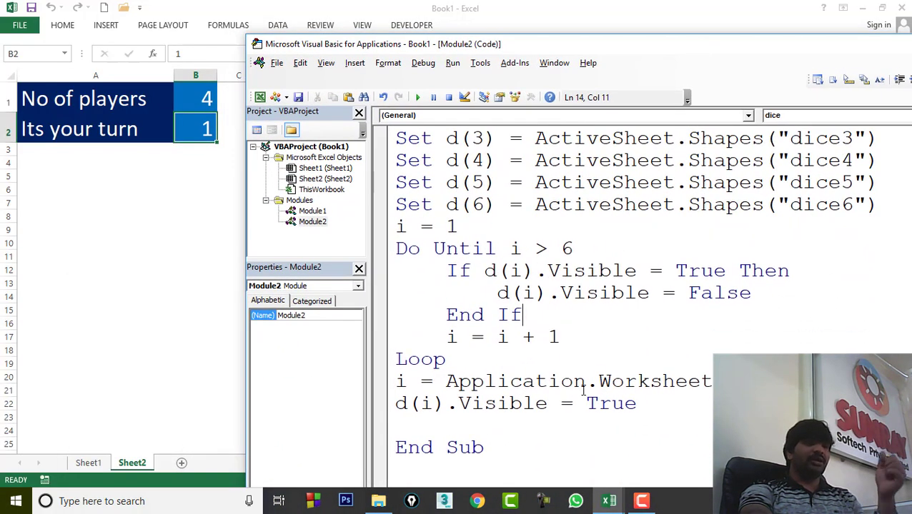
{"action": "left_click", "coordinate": [418, 428]}
{"action": "type", "text": "if"}
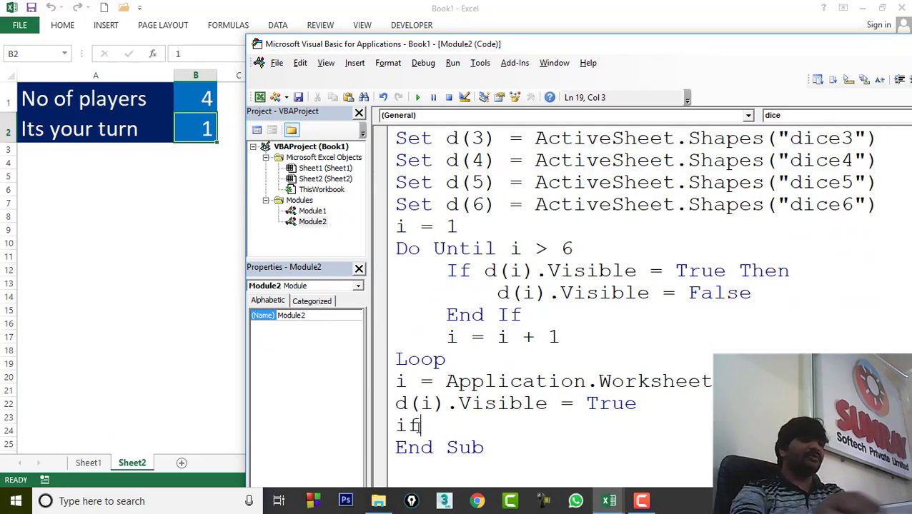
{"action": "left_click_drag", "start_coordinate": [419, 43], "coordinate": [540, 294]}
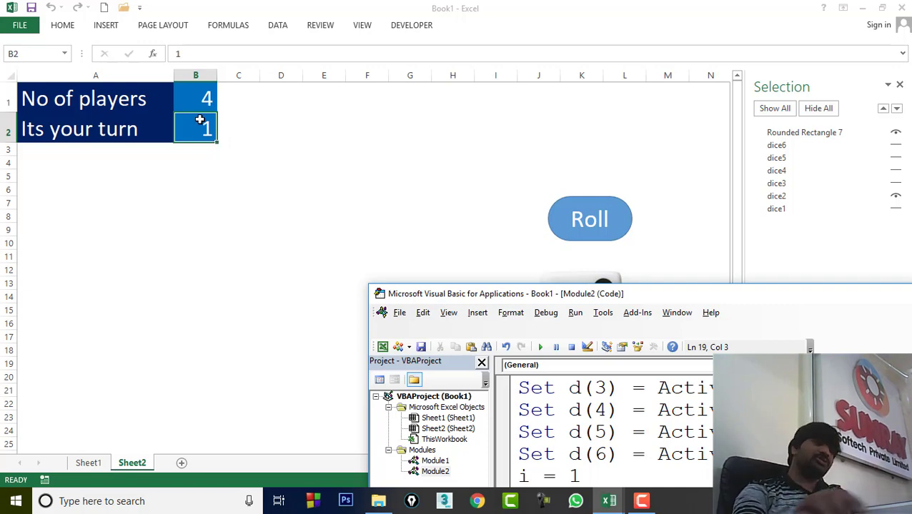
{"action": "mouse_move", "coordinate": [558, 294]}
{"action": "left_mouse_down"}
{"action": "mouse_move", "coordinate": [498, 152]}
{"action": "mouse_move", "coordinate": [480, 41]}
{"action": "left_mouse_up"}
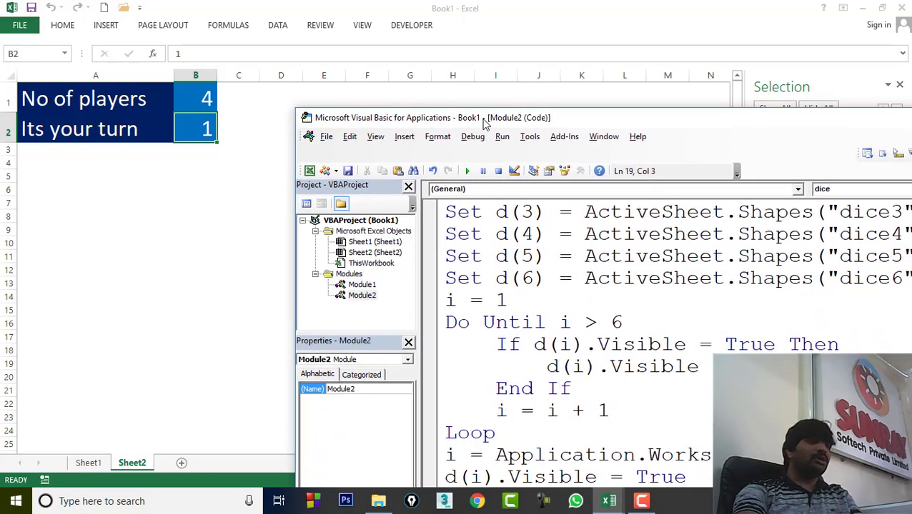
{"action": "key", "text": "BackSpace"}
{"action": "key", "text": "BackSpace"}
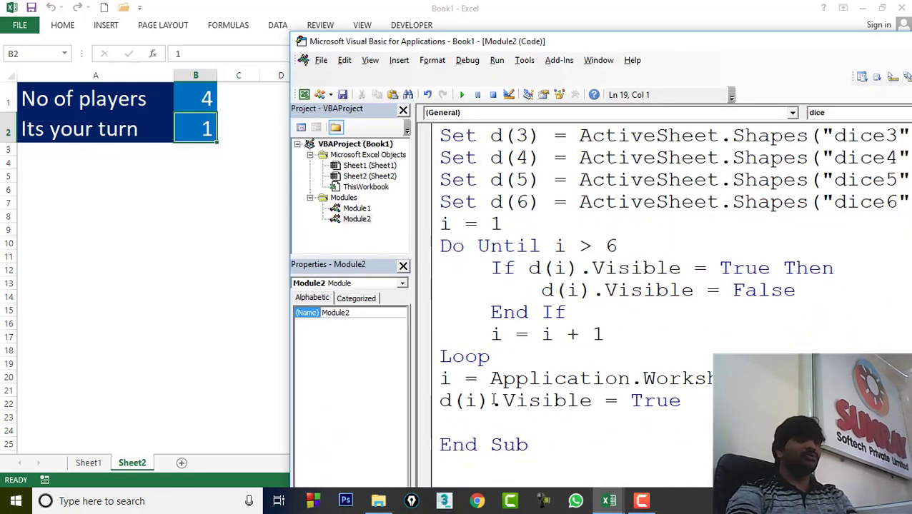
{"action": "scroll", "coordinate": [536, 286], "scroll_direction": "up", "scroll_amount": 2}
Step: Add 'Dim nop As Integer' on a new line below 'Dim i As Integer'
{"action": "left_click", "coordinate": [646, 180]}
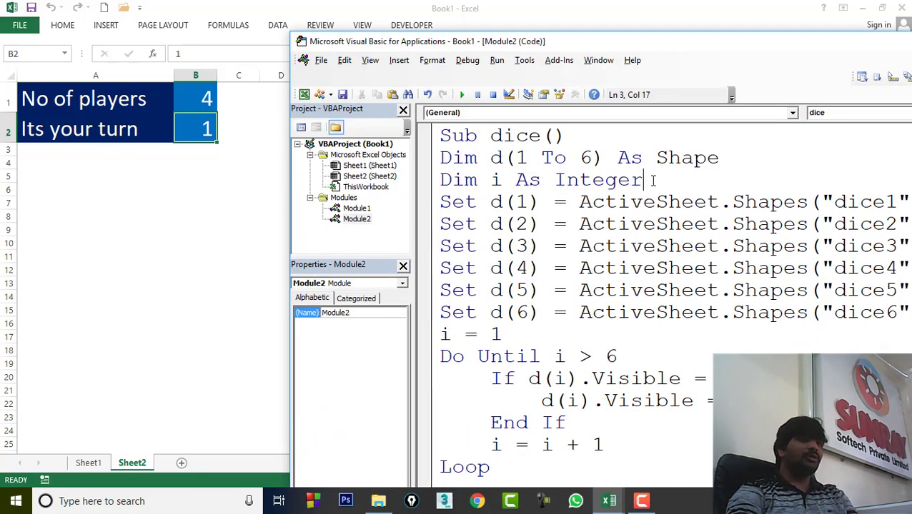
{"action": "key", "text": "Return"}
{"action": "type", "text": "dim a"}
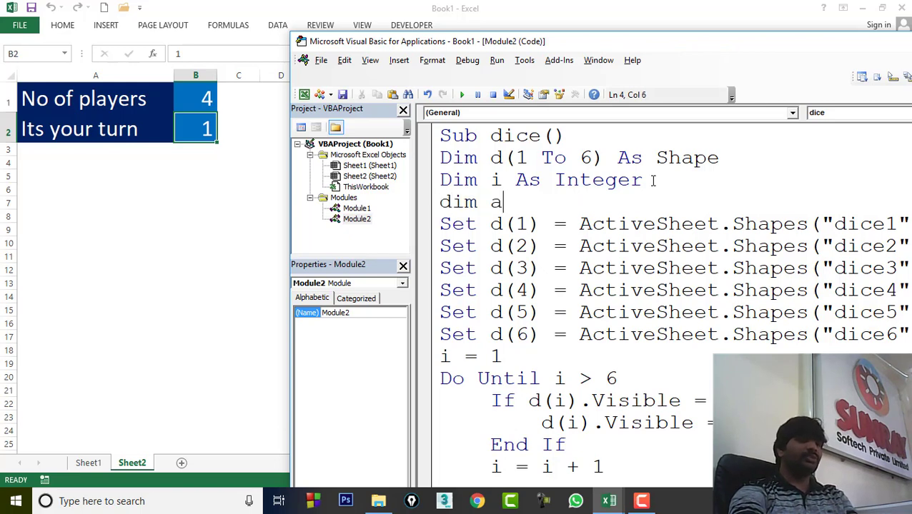
{"action": "key", "text": "BackSpace"}
{"action": "type", "text": "no"}
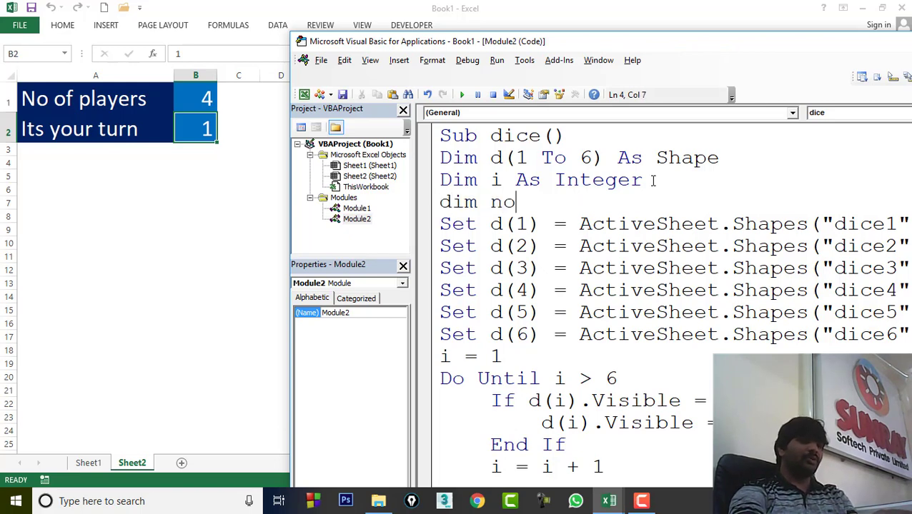
{"action": "type", "text": "p as "}
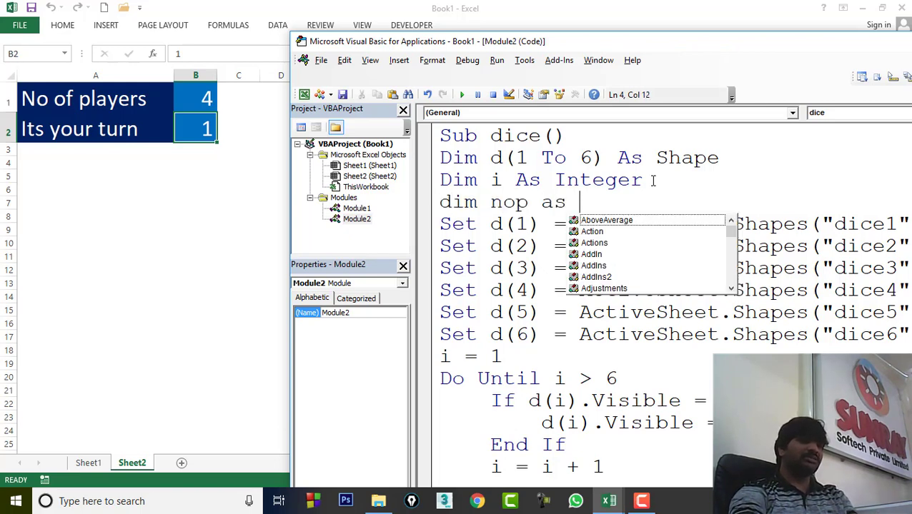
{"action": "type", "text": "integer"}
{"action": "key", "text": "Return"}
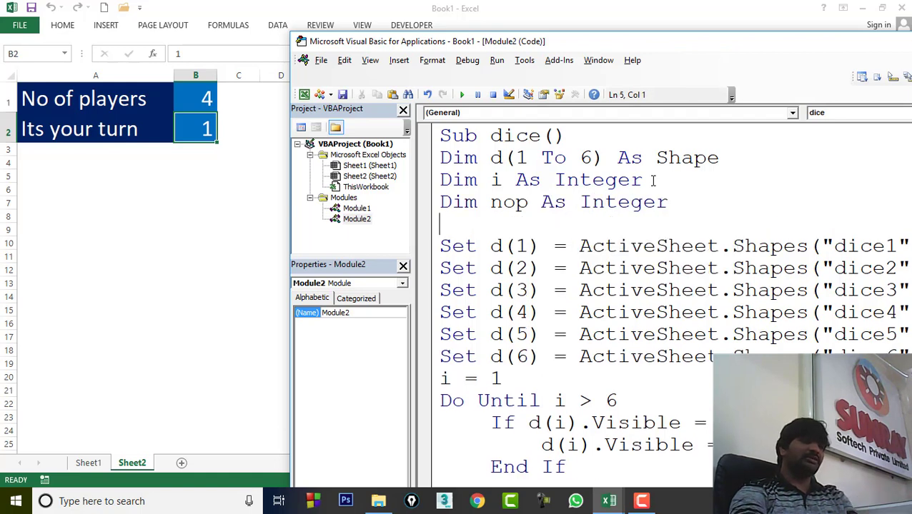
Step: Add 'Dim turn As Integer' and start the line nop = Range("").Value
{"action": "type", "text": "dim "}
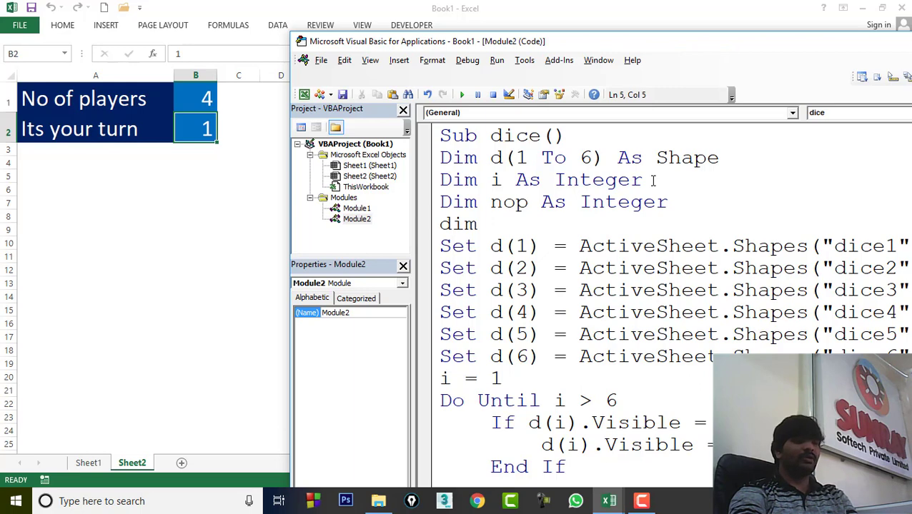
{"action": "type", "text": "turn "}
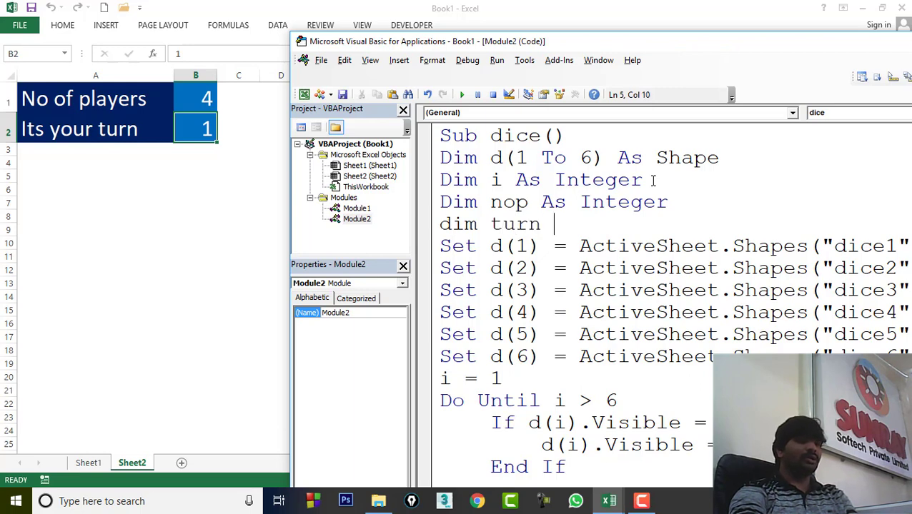
{"action": "type", "text": "as inger"}
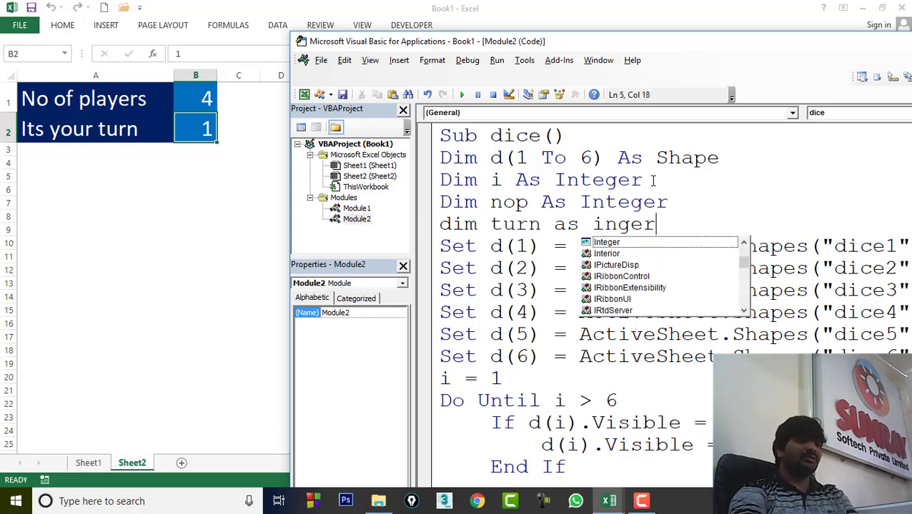
{"action": "key", "text": "BackSpace"}
{"action": "key", "text": "BackSpace"}
{"action": "key", "text": "BackSpace"}
{"action": "type", "text": "t"}
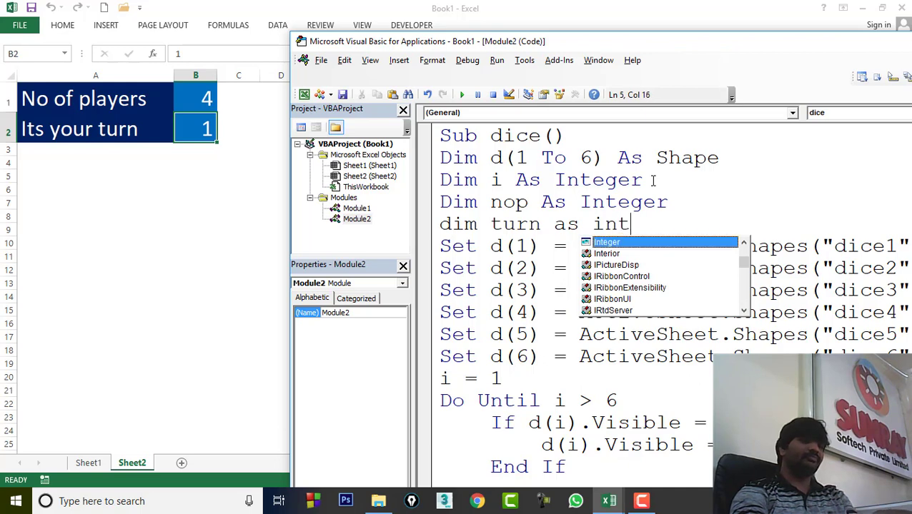
{"action": "type", "text": "eger"}
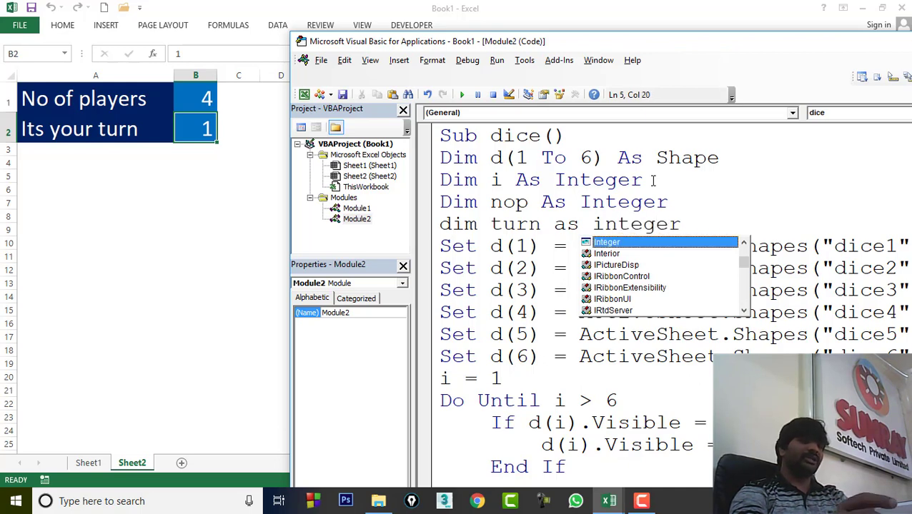
{"action": "key", "text": "Return"}
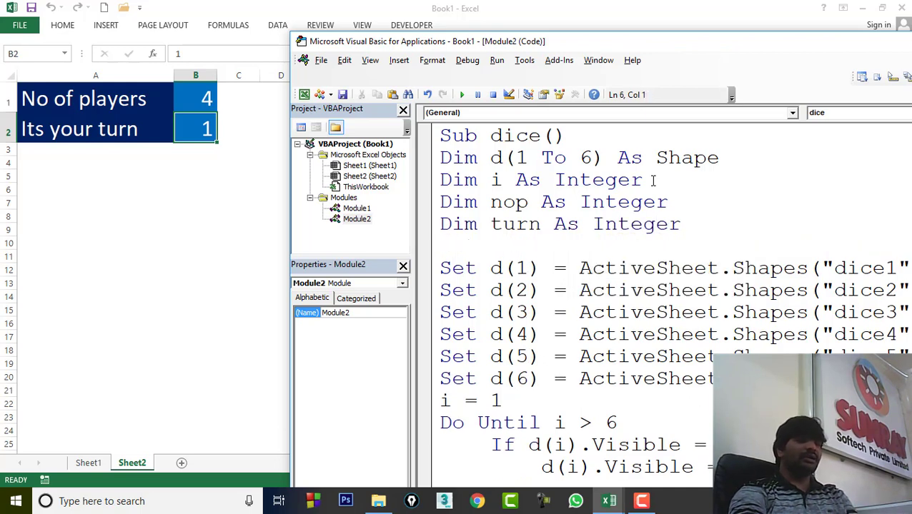
{"action": "type", "text": "nop="}
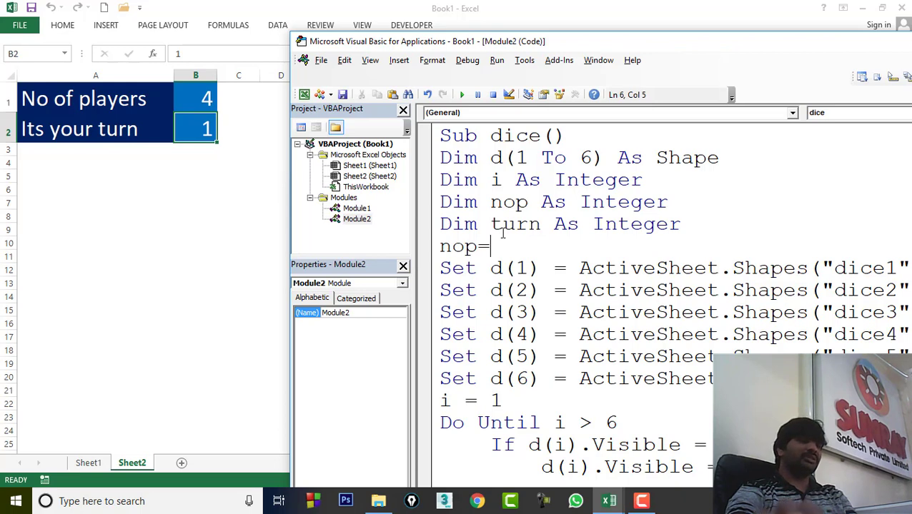
{"action": "type", "text": "range("}
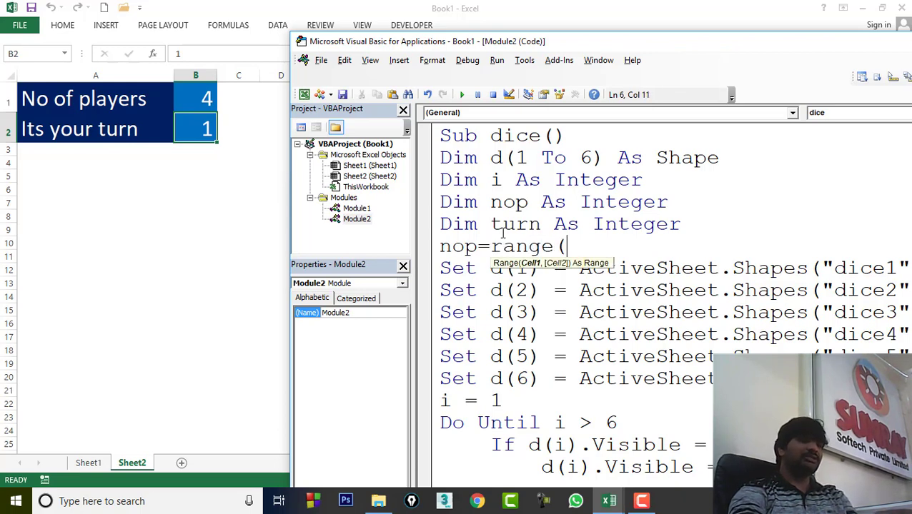
{"action": "type", "text": "\"b"}
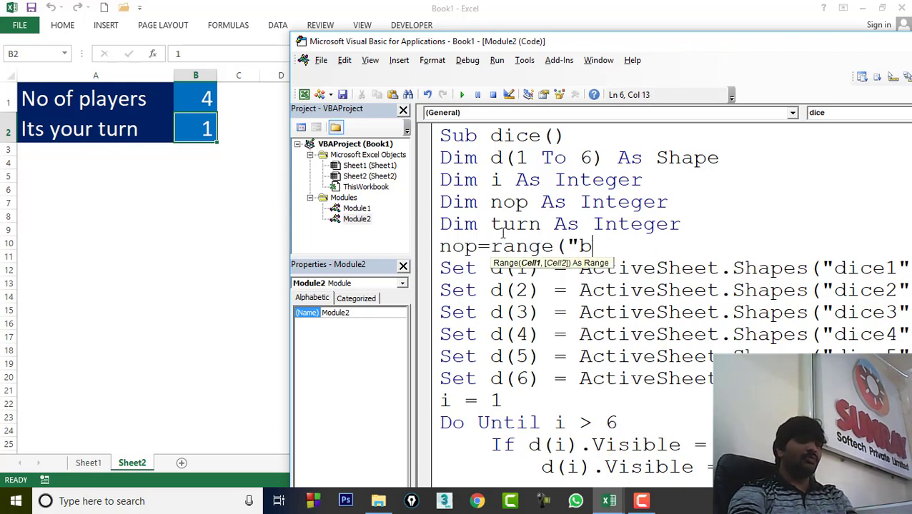
{"action": "type", "text": "1\")"}
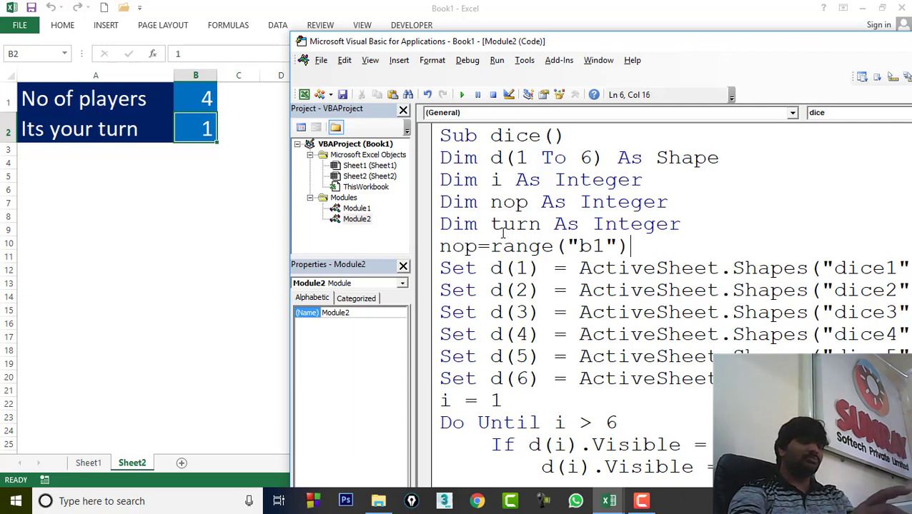
{"action": "type", "text": ".val"}
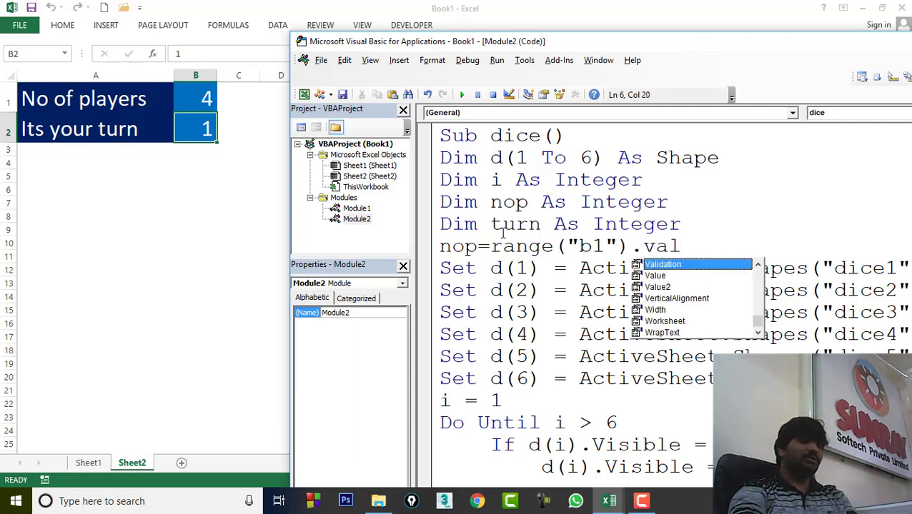
{"action": "type", "text": "ue"}
Step: Finish the nop line reading B1, then add turn = Range("b2").Value, fixing the 'rnage' typo
{"action": "key", "text": "Return"}
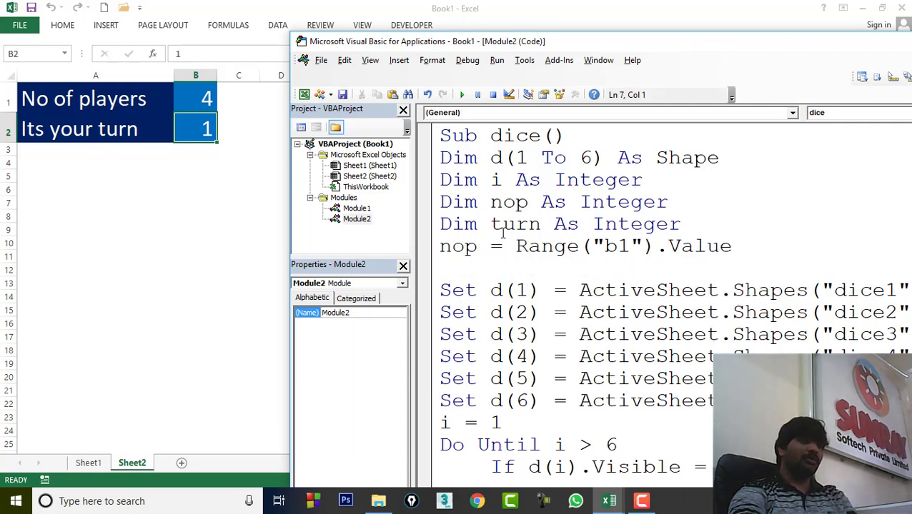
{"action": "type", "text": "tur"}
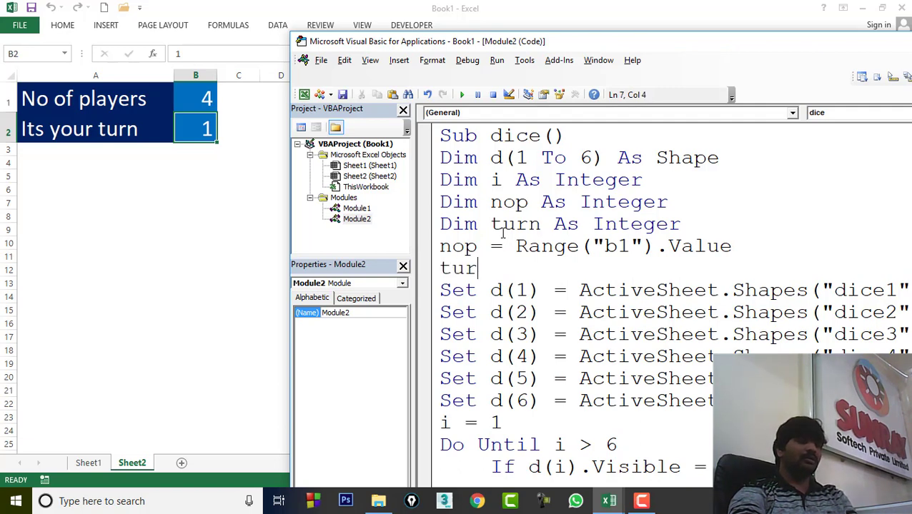
{"action": "type", "text": "n=rnage"}
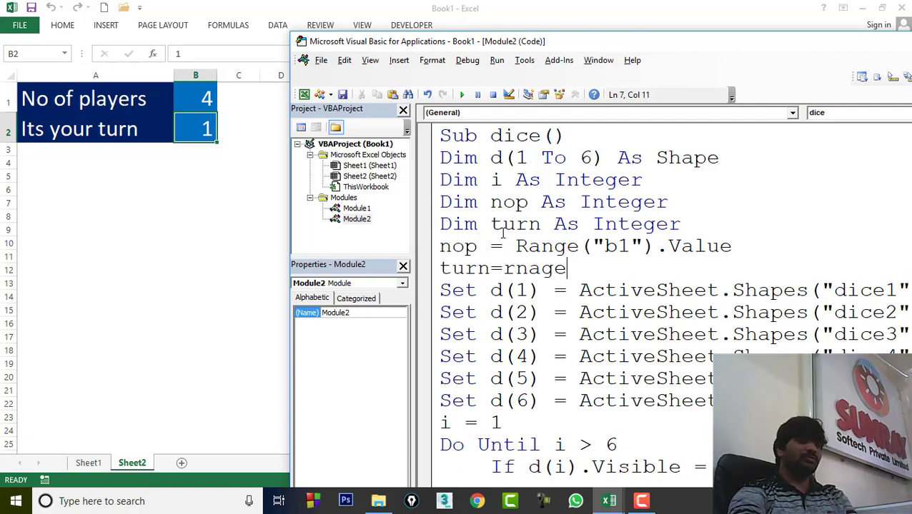
{"action": "type", "text": "(\""}
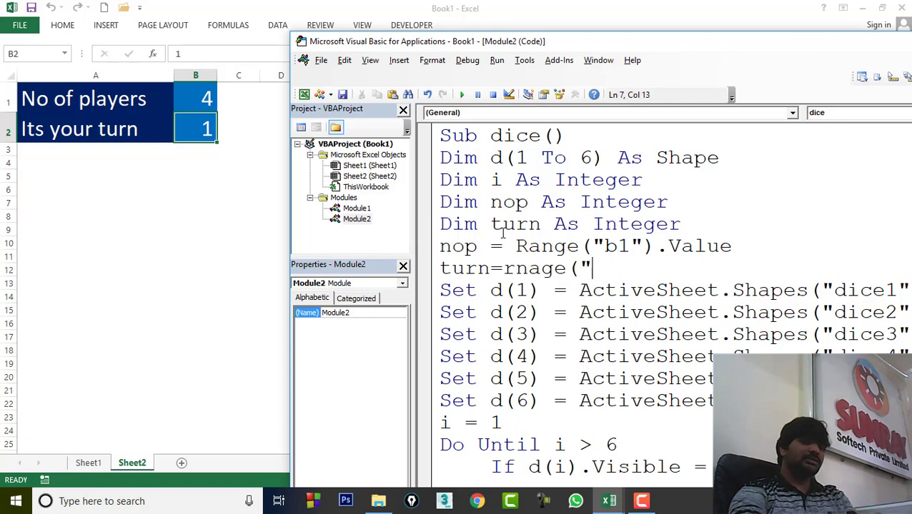
{"action": "type", "text": "b2\")"}
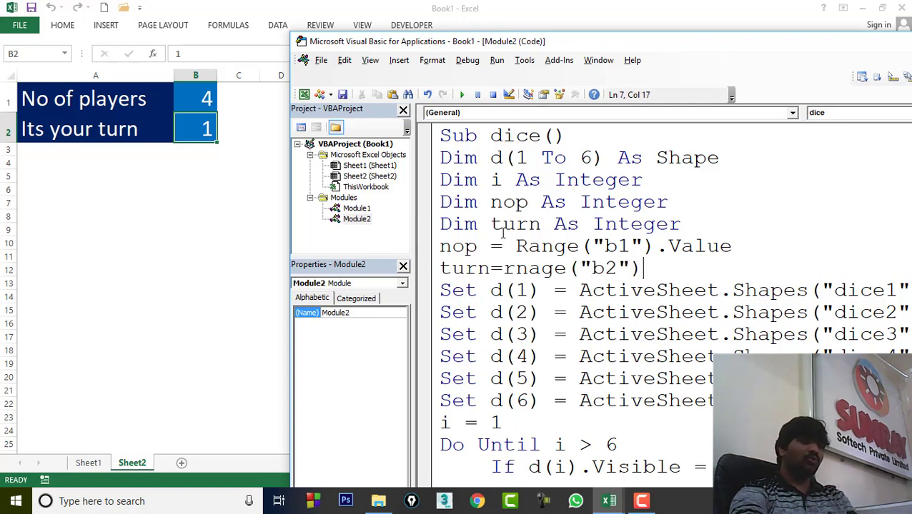
{"action": "type", "text": ".value"}
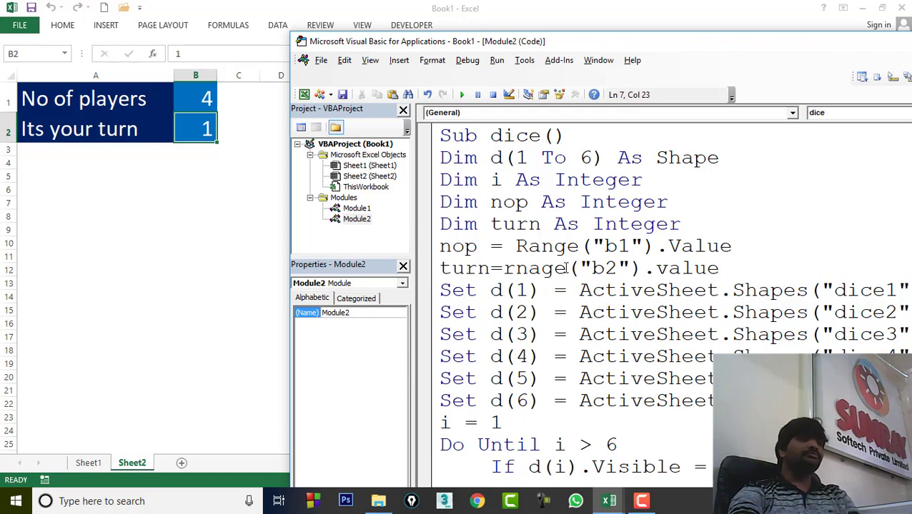
{"action": "left_click_drag", "start_coordinate": [566, 268], "coordinate": [504, 268]}
{"action": "type", "text": "ra"}
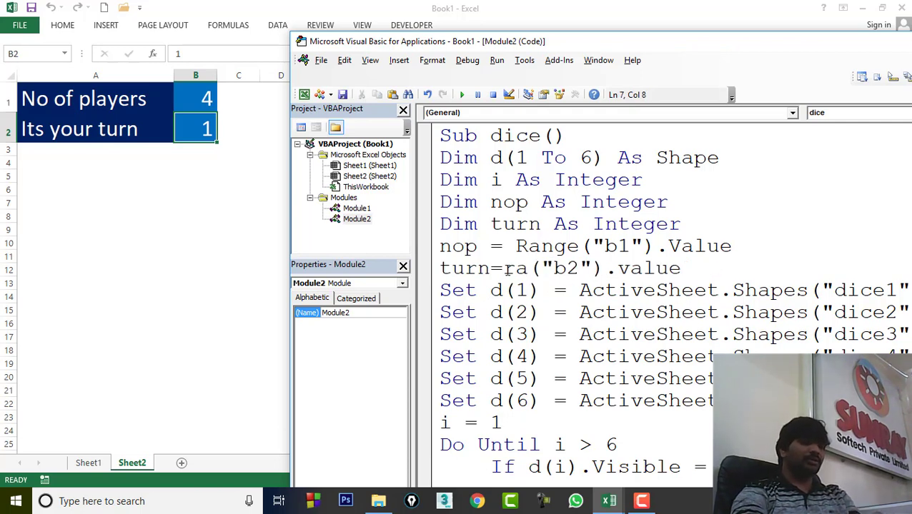
{"action": "type", "text": "nge"}
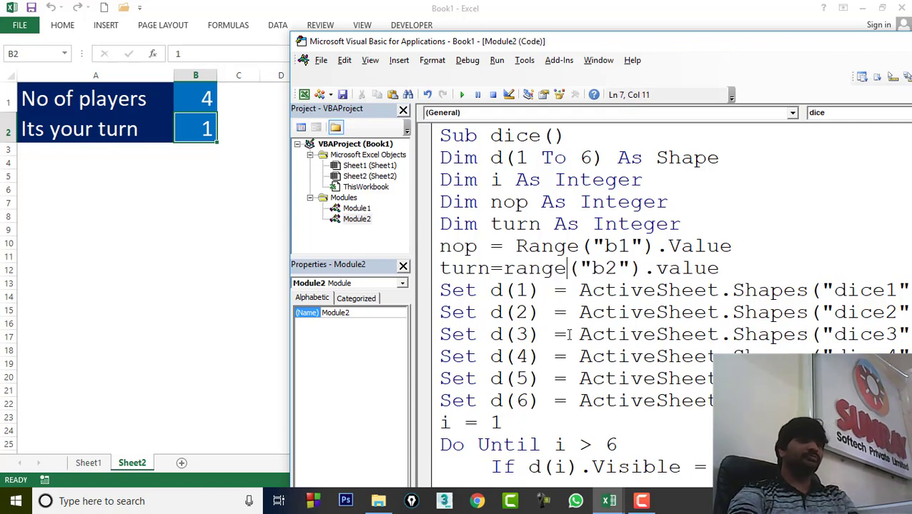
{"action": "left_click", "coordinate": [578, 335]}
{"action": "scroll", "coordinate": [628, 246], "scroll_direction": "down", "scroll_amount": 3}
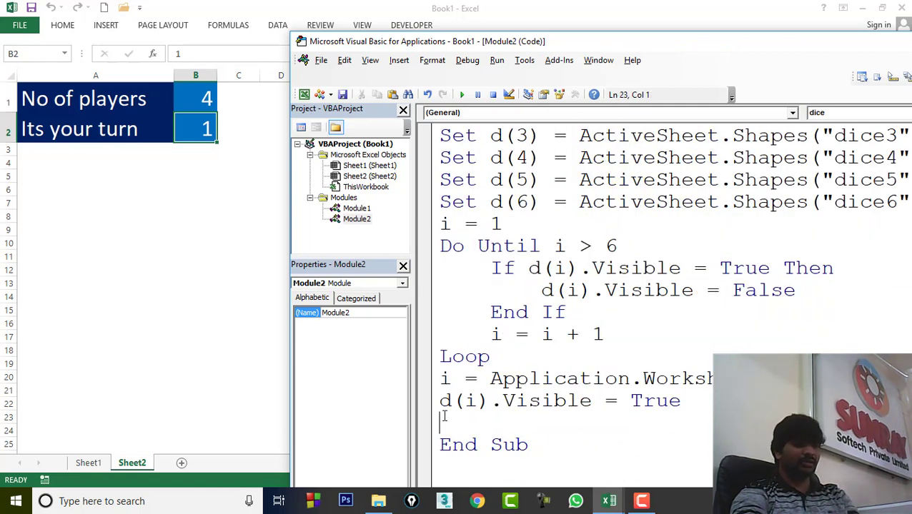
Step: Write an If turn <= nop Then block closed by End If
{"action": "type", "text": "if turn="}
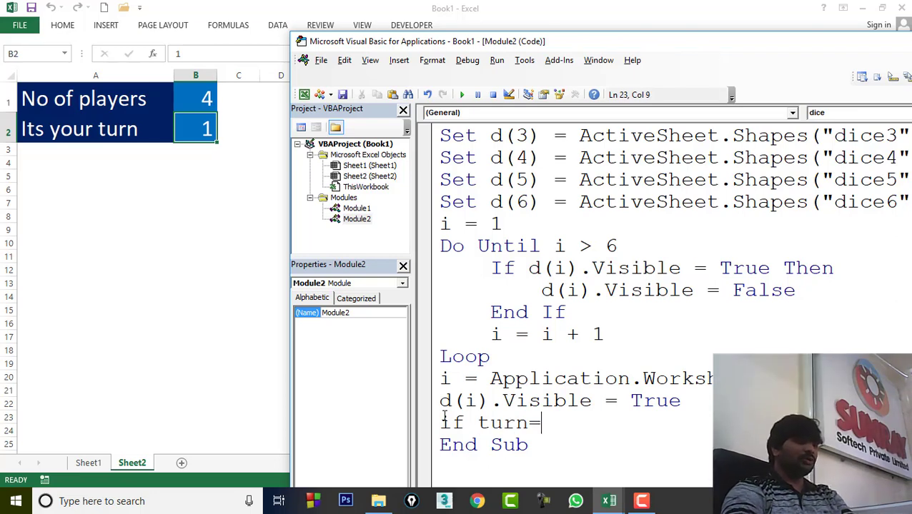
{"action": "type", "text": "nop then"}
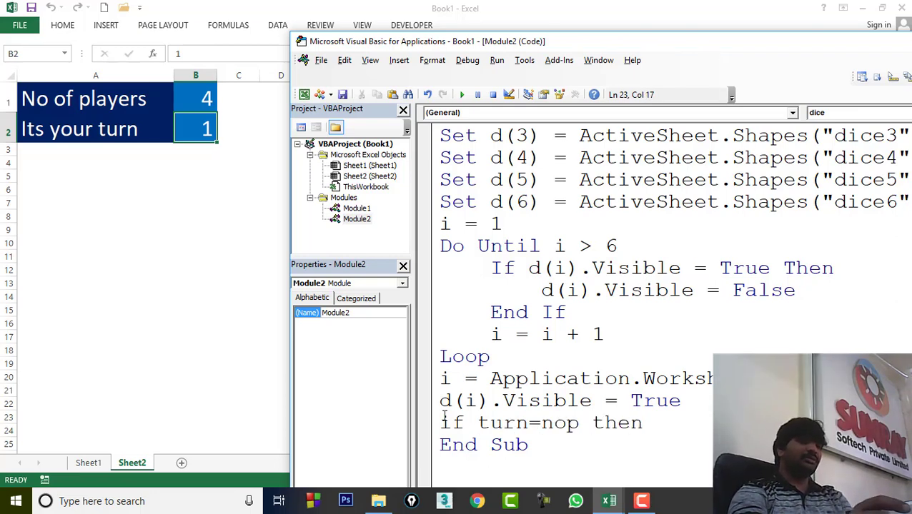
{"action": "key", "text": "Return"}
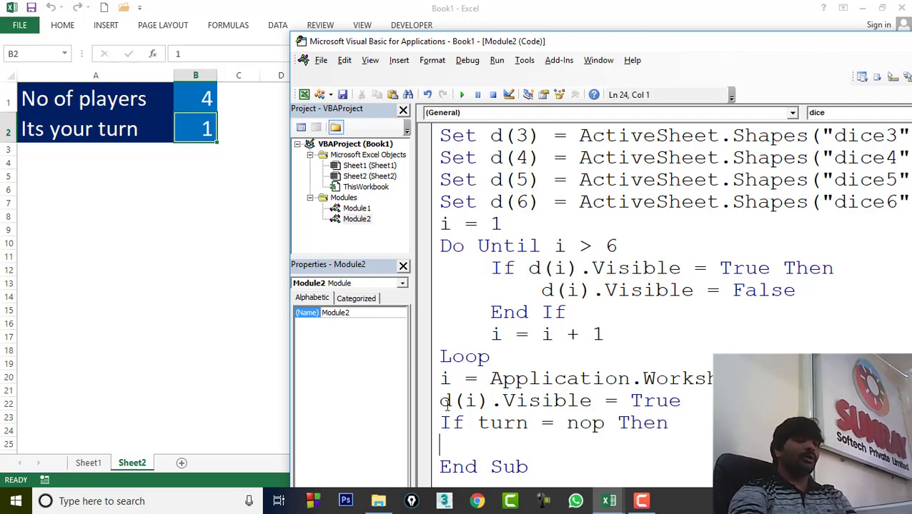
{"action": "type", "text": "el"}
{"action": "type", "text": "nf"}
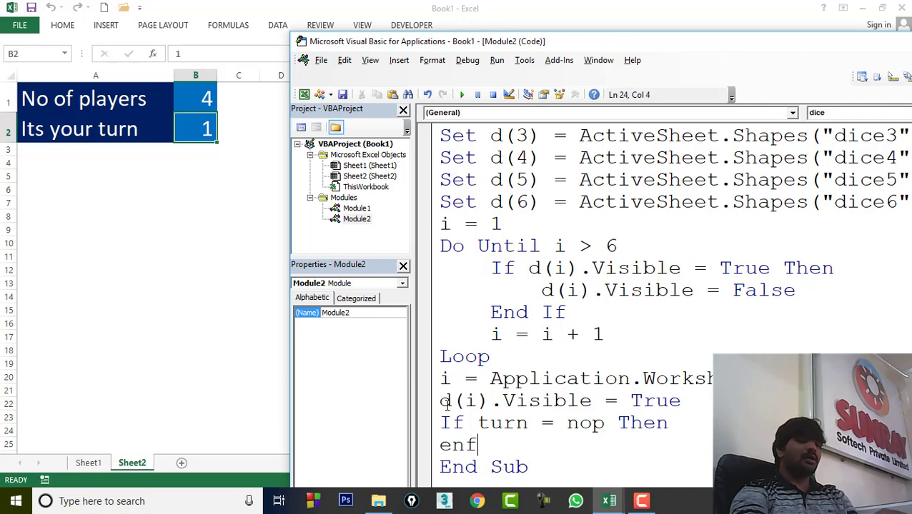
{"action": "key", "text": "BackSpace"}
{"action": "type", "text": "di"}
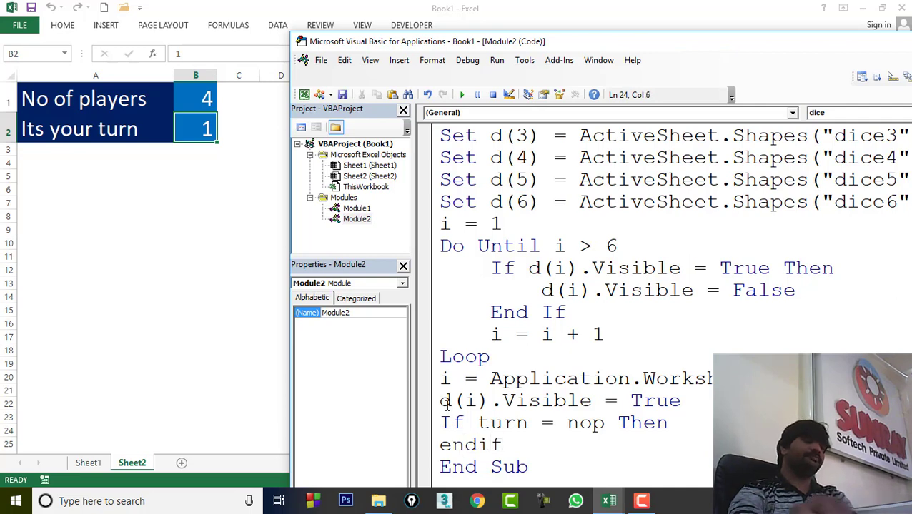
{"action": "left_click", "coordinate": [679, 428]}
{"action": "key", "text": "Return"}
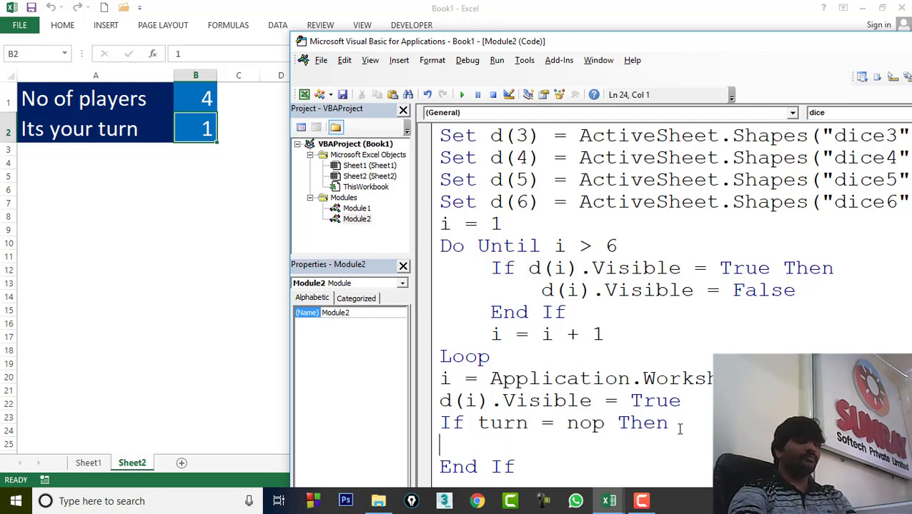
{"action": "left_click", "coordinate": [546, 425]}
{"action": "type", "text": "<"}
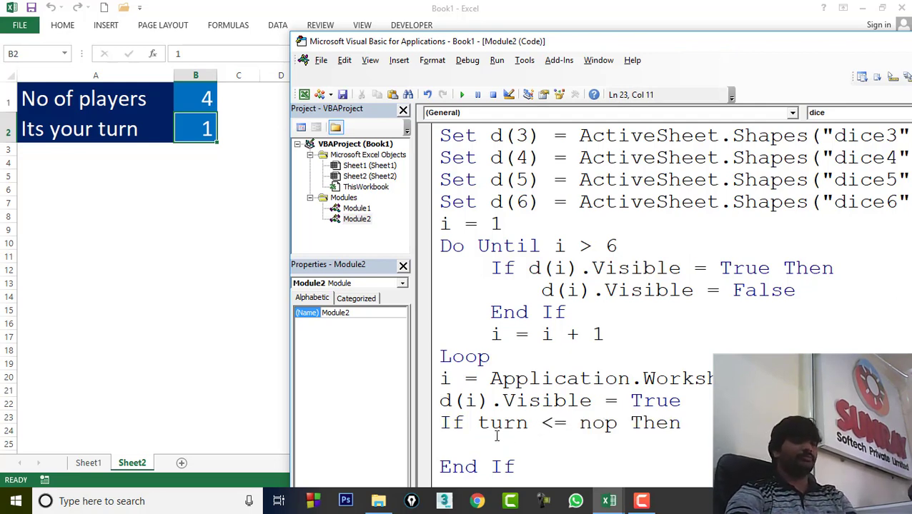
Step: Inside the If block, add turn = turn + 1 and Range("b1").Value = turn
{"action": "left_click", "coordinate": [471, 438]}
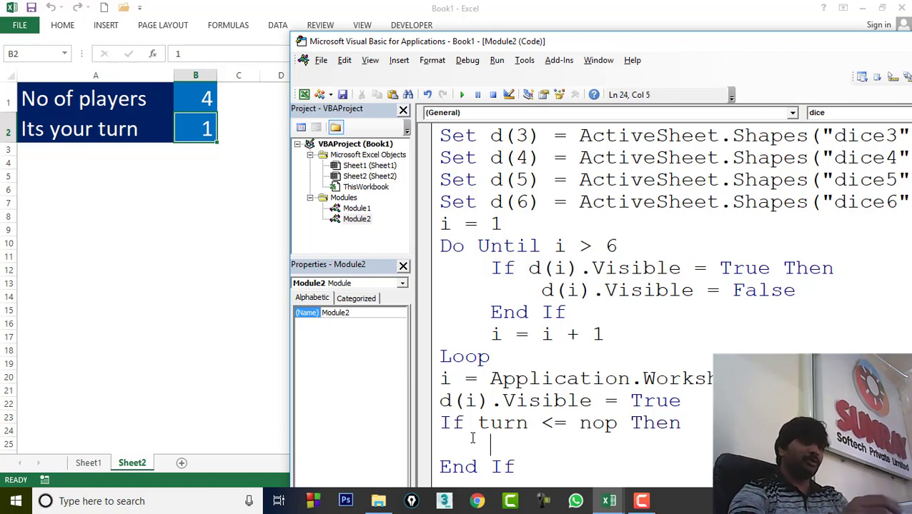
{"action": "type", "text": "turn = turn + "}
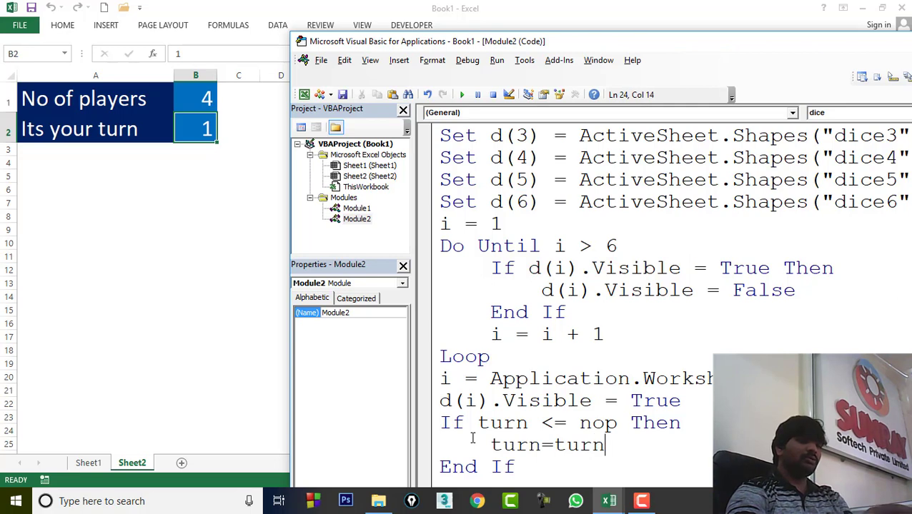
{"action": "type", "text": "1"}
{"action": "key", "text": "Return"}
{"action": "type", "text": "range("}
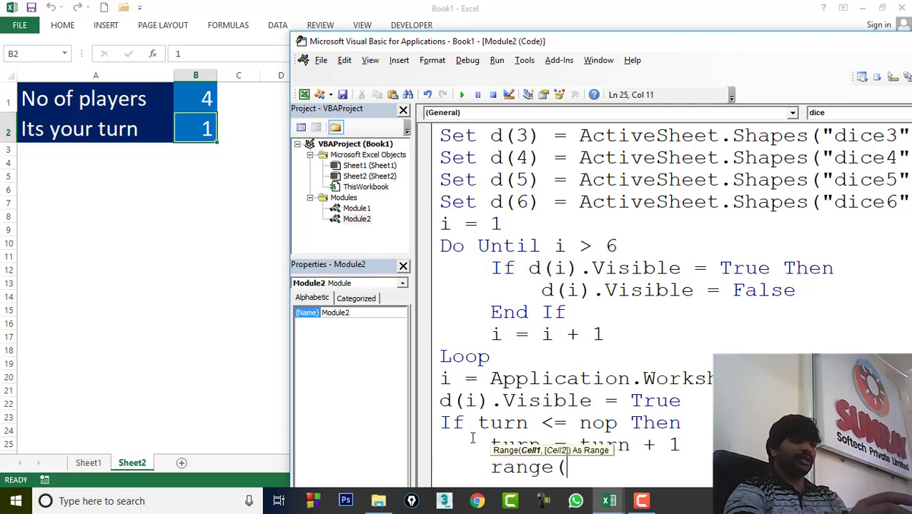
{"action": "type", "text": "\""}
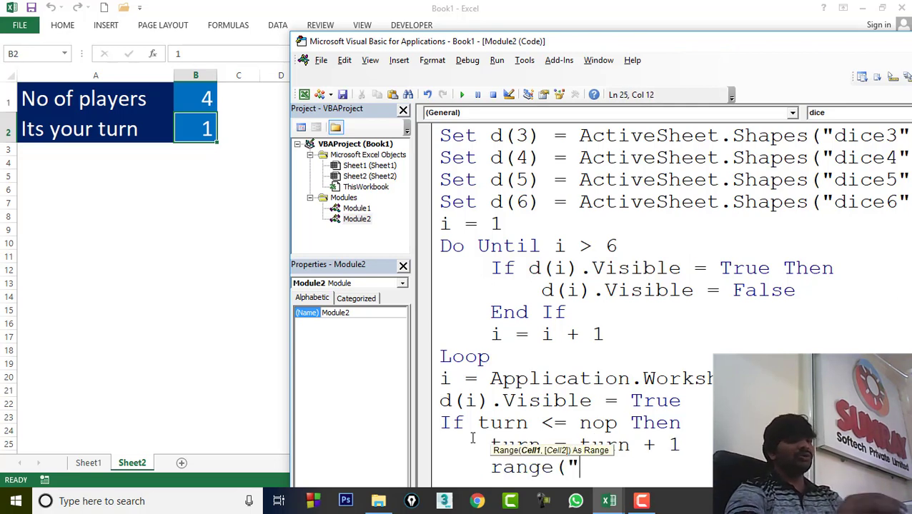
{"action": "type", "text": "b1"}
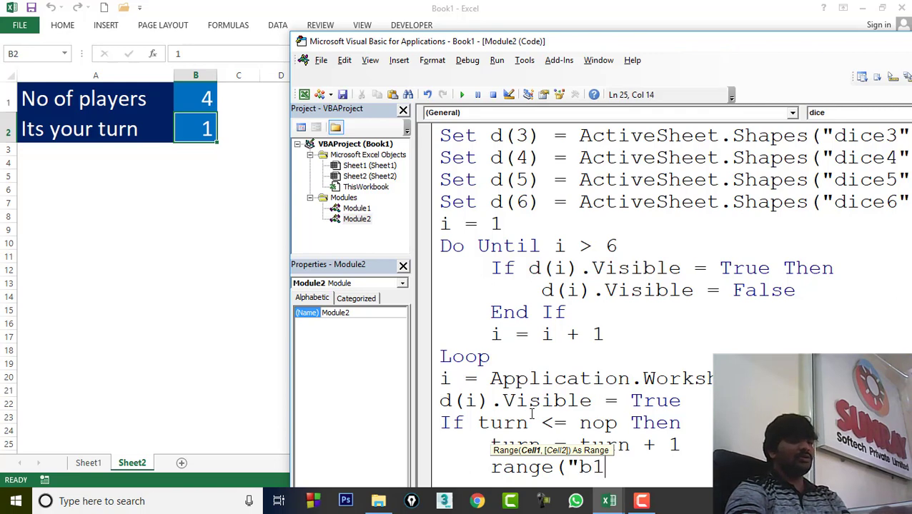
{"action": "type", "text": "\")"}
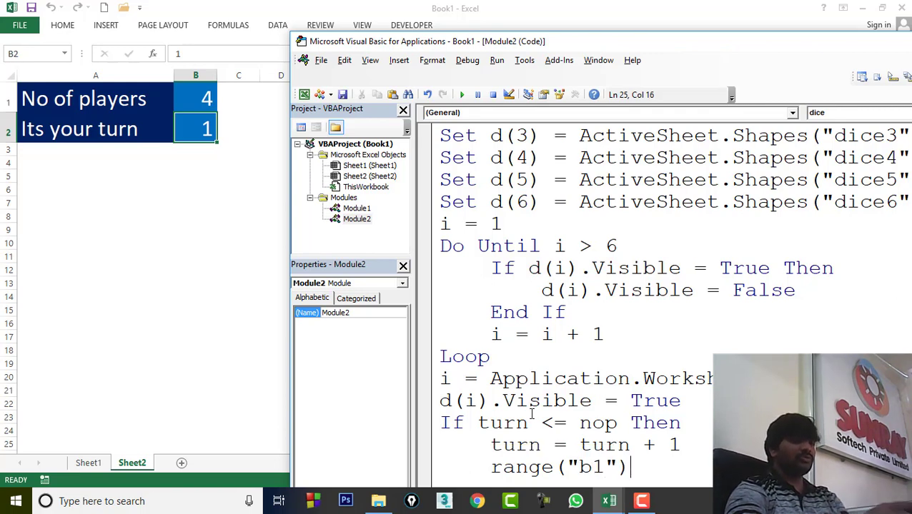
{"action": "type", "text": ".value"}
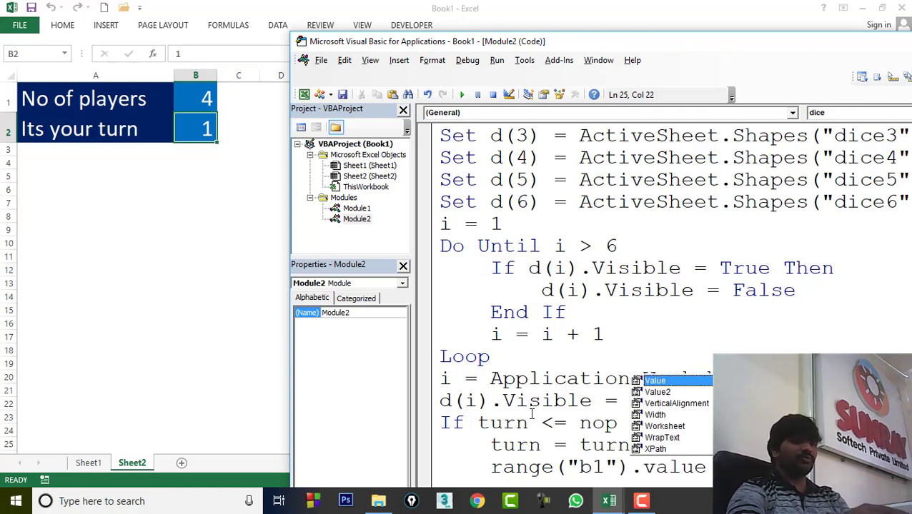
{"action": "type", "text": "="}
{"action": "type", "text": "n"}
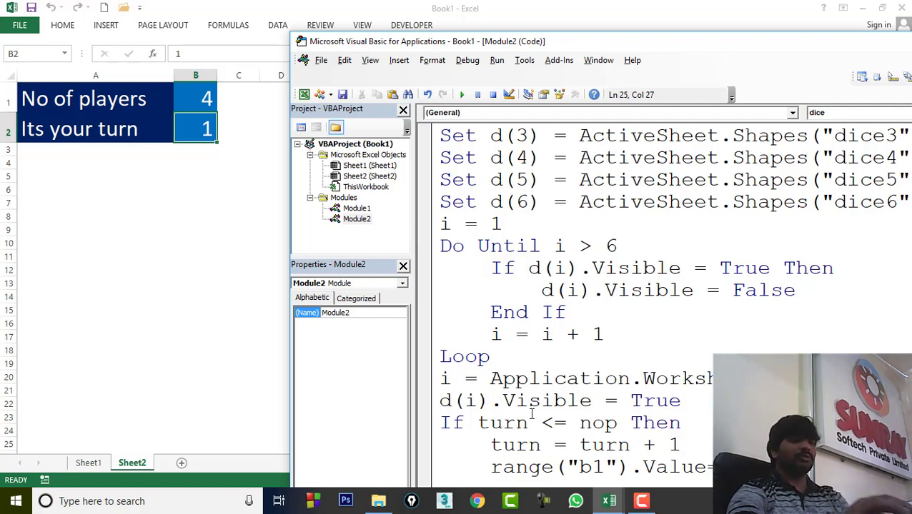
{"action": "scroll", "coordinate": [568, 367], "scroll_direction": "down", "scroll_amount": 1}
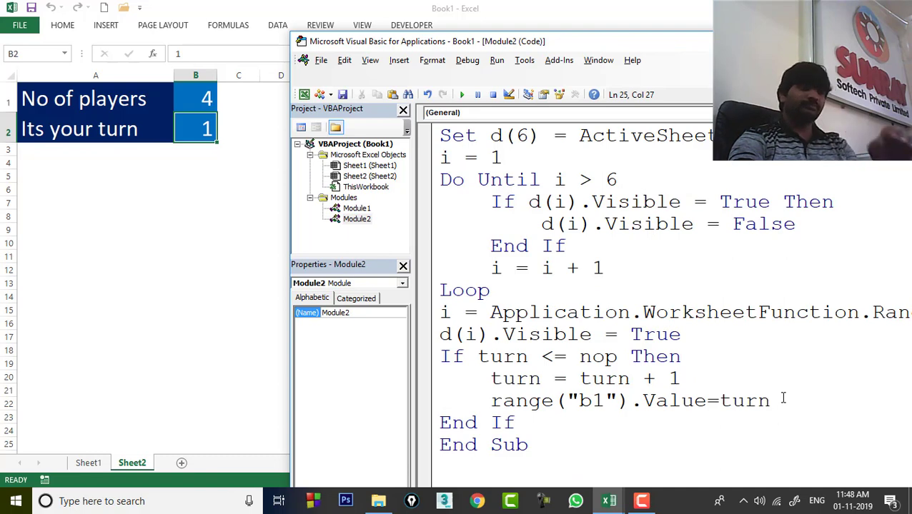
Step: Add an Else branch and begin a Range(" line beneath it
{"action": "key", "text": "Return"}
{"action": "key", "text": "Return"}
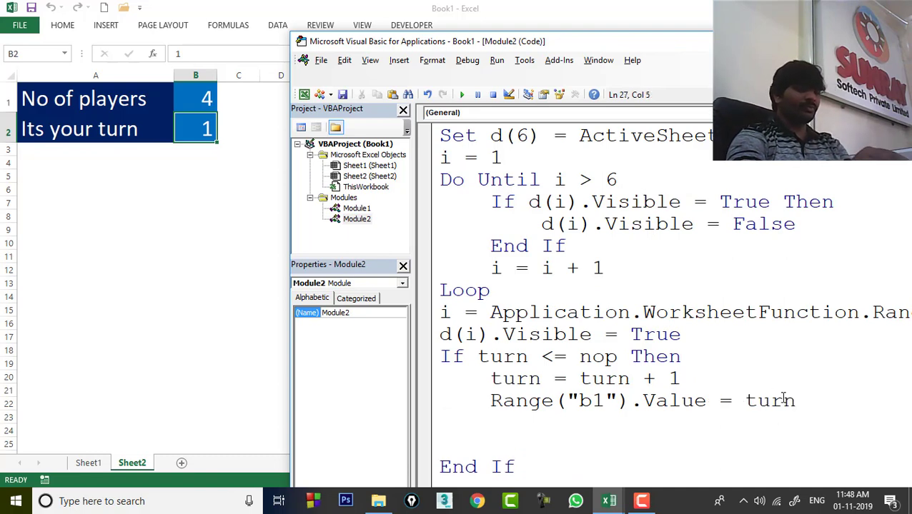
{"action": "type", "text": "else"}
{"action": "key", "text": "Return"}
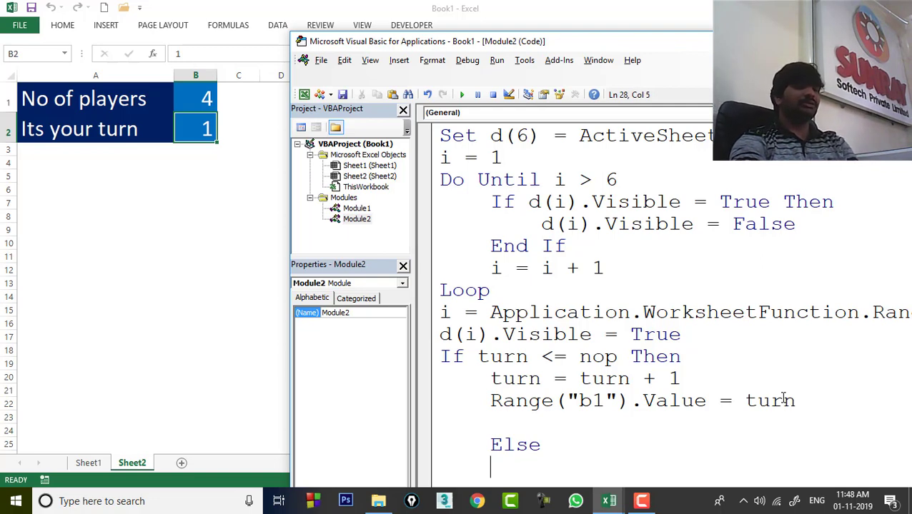
{"action": "type", "text": "rnage"}
{"action": "key", "text": "BackSpace"}
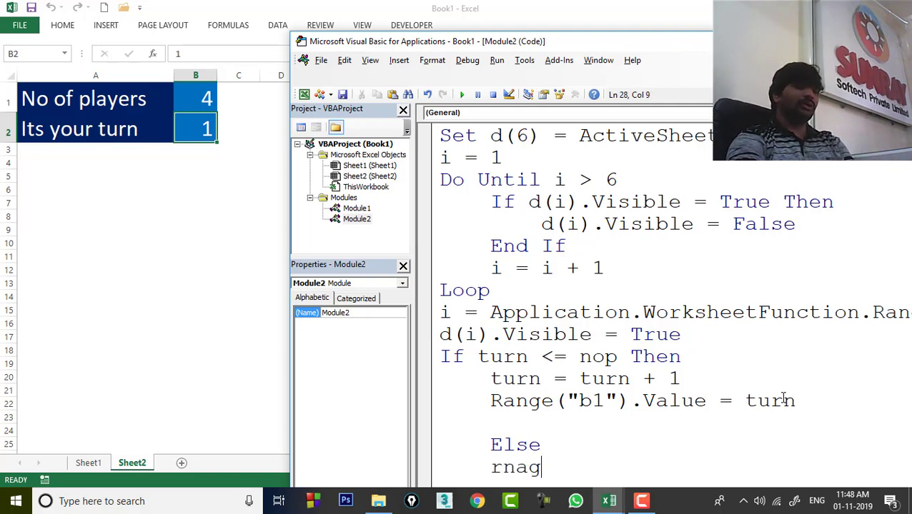
{"action": "key", "text": "BackSpace"}
{"action": "key", "text": "BackSpace"}
{"action": "key", "text": "BackSpace"}
{"action": "type", "text": "ange"}
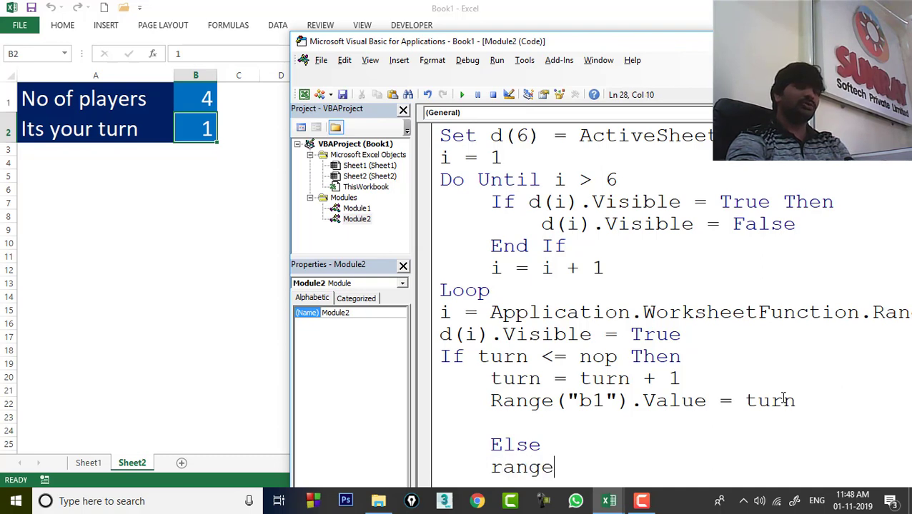
{"action": "type", "text": "(\""}
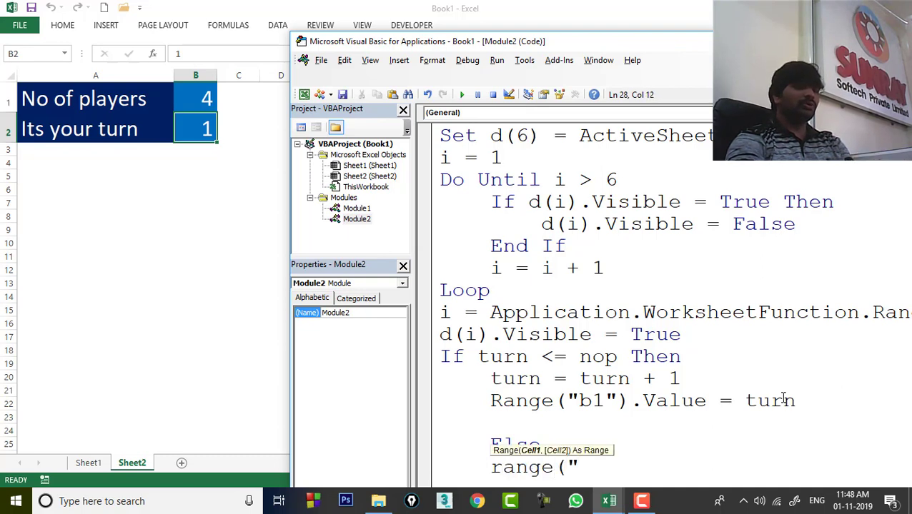
Step: Dismiss the compile error and change the turn line's target from B1 to B2
{"action": "left_click", "coordinate": [602, 401]}
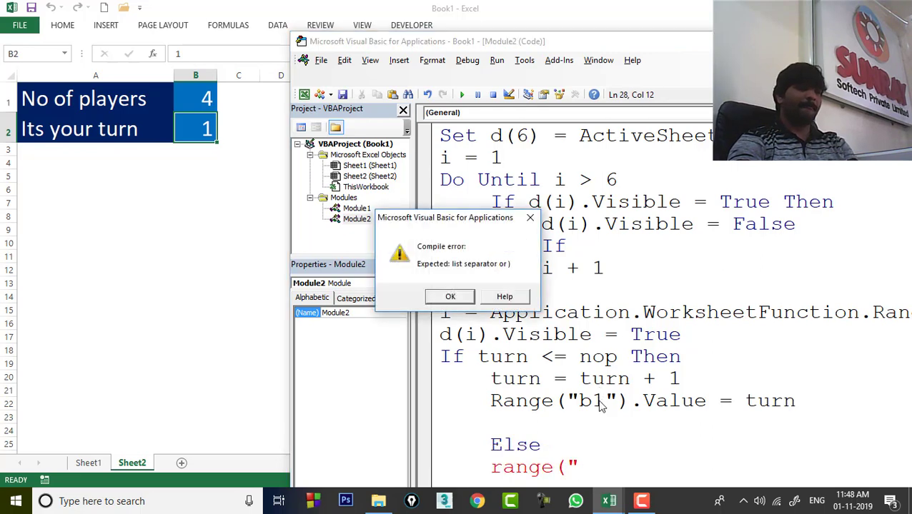
{"action": "left_click", "coordinate": [451, 297]}
{"action": "key", "text": "shift+Left"}
{"action": "type", "text": "2"}
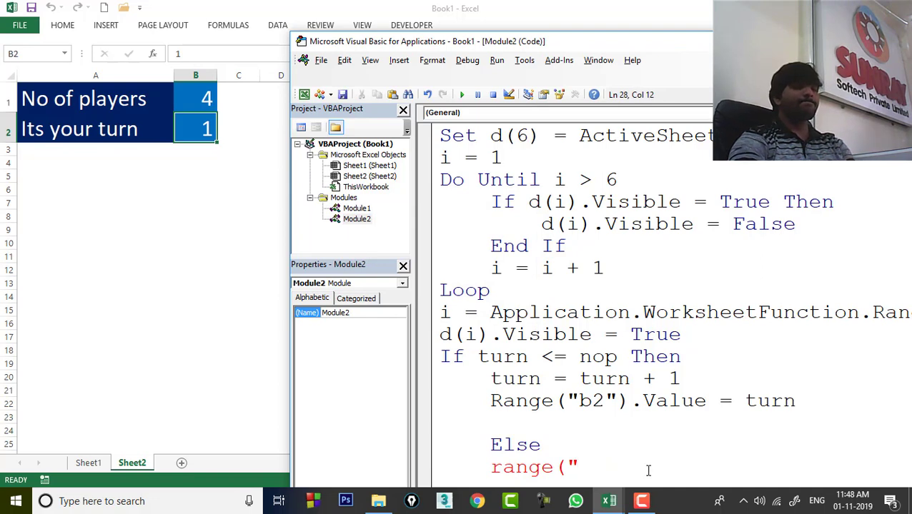
{"action": "type", "text": "b2"}
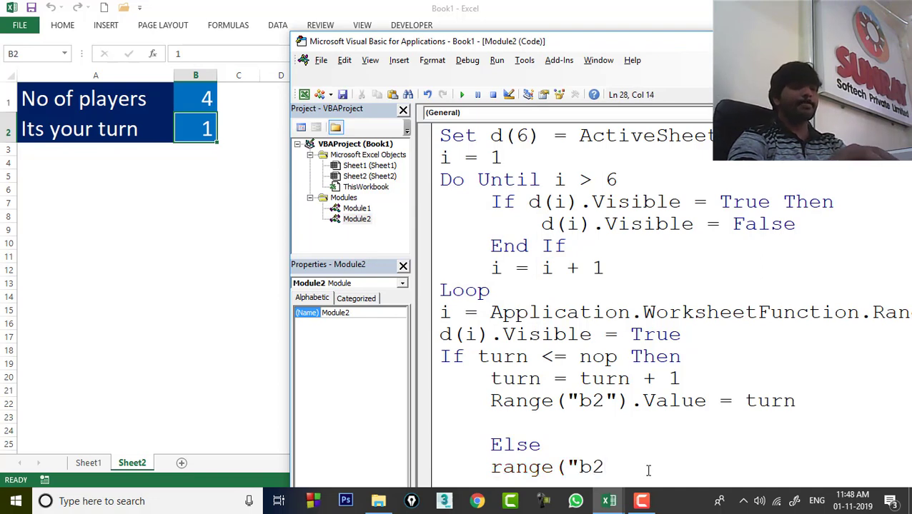
{"action": "type", "text": "\")"}
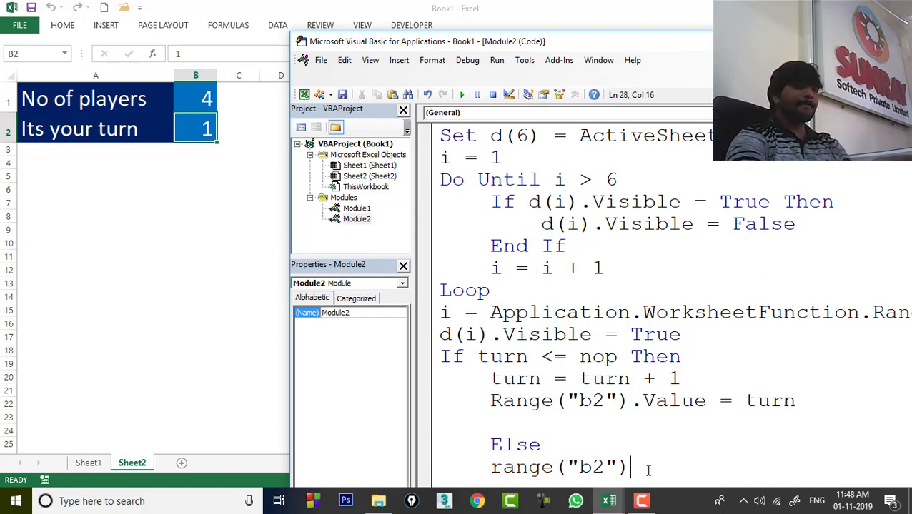
{"action": "type", "text": ".value"}
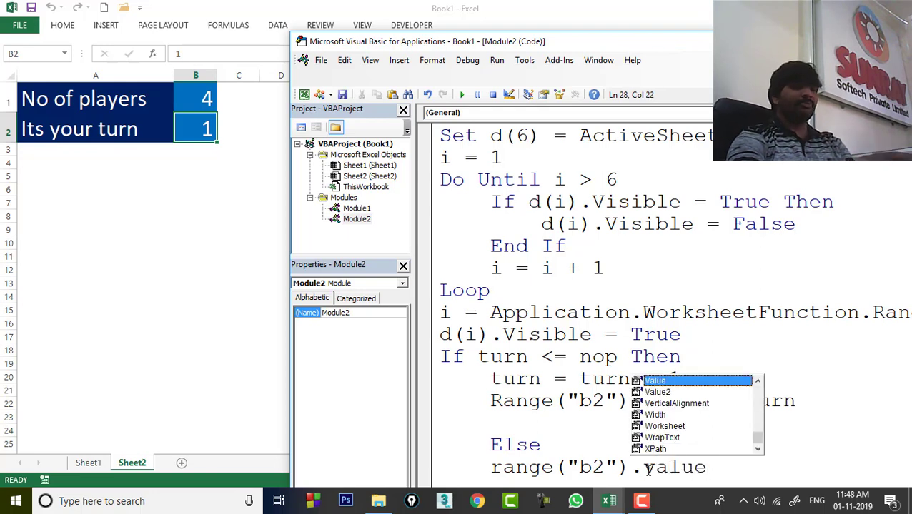
{"action": "type", "text": "=1"}
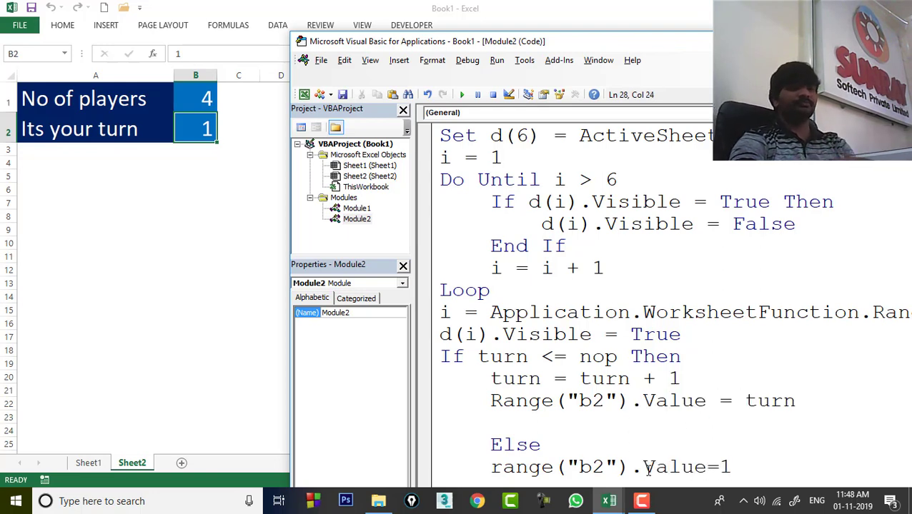
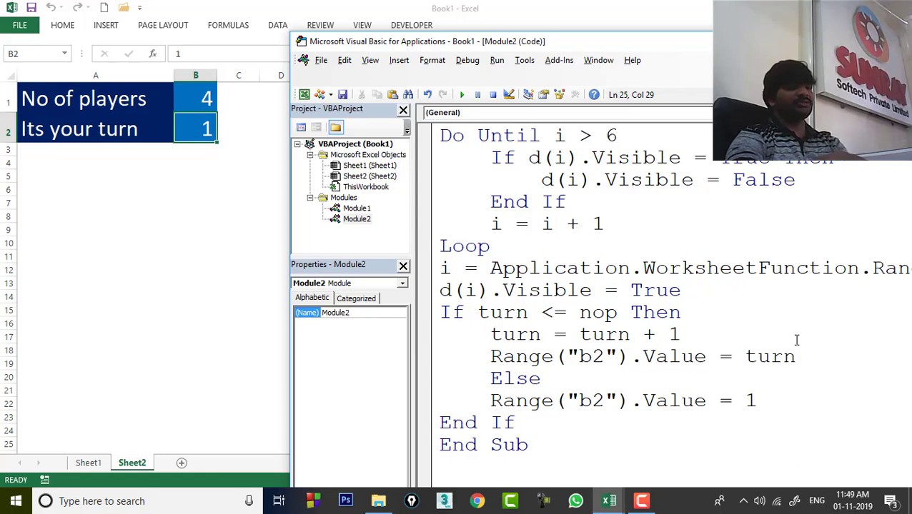
Step: Move the VBA code window aside and return to the worksheet
{"action": "left_click", "coordinate": [644, 401]}
{"action": "left_click_drag", "start_coordinate": [630, 49], "coordinate": [246, 52]}
{"action": "key", "text": "alt+F11"}
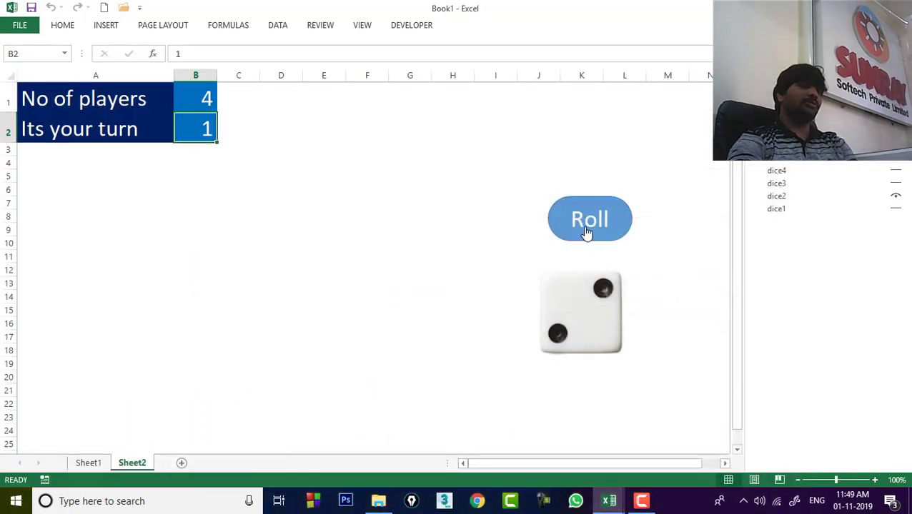
Step: Roll the die four times, watching B2 advance from 2 to 4 and beyond
{"action": "left_click", "coordinate": [586, 233]}
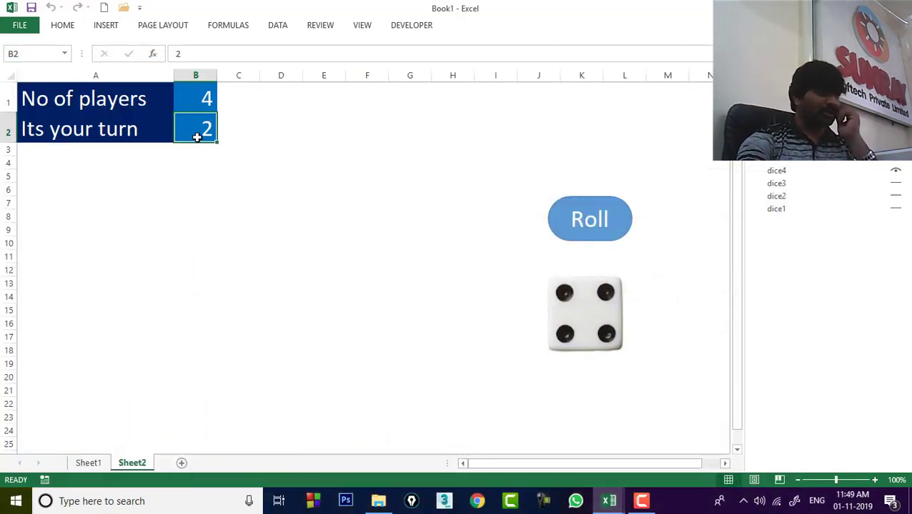
{"action": "left_click", "coordinate": [592, 240]}
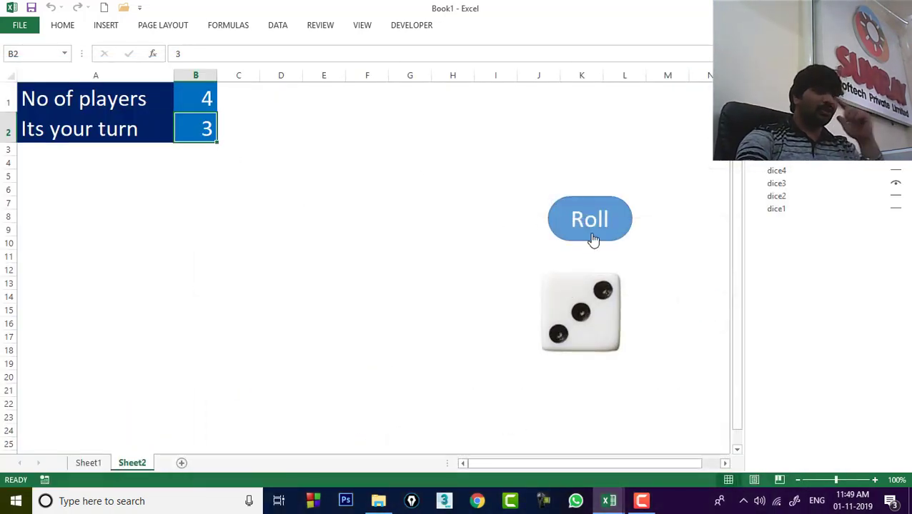
{"action": "left_click", "coordinate": [593, 240]}
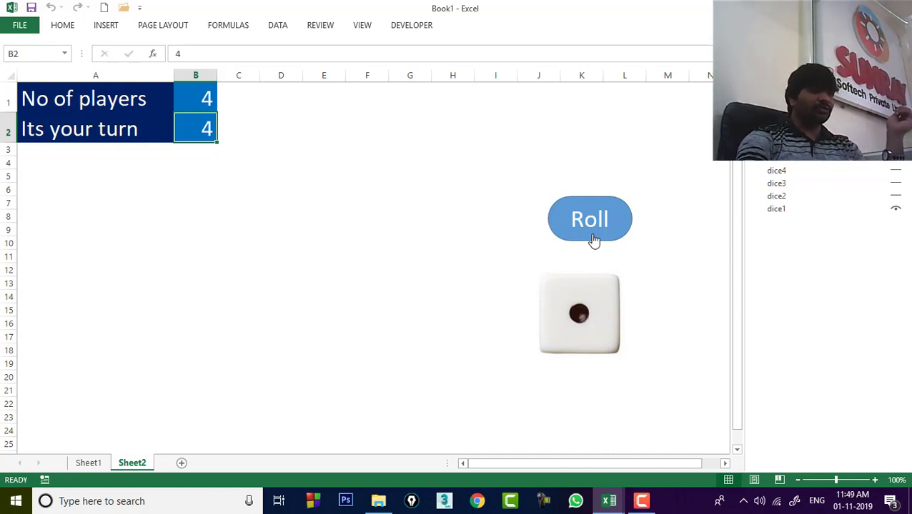
{"action": "left_click", "coordinate": [593, 240]}
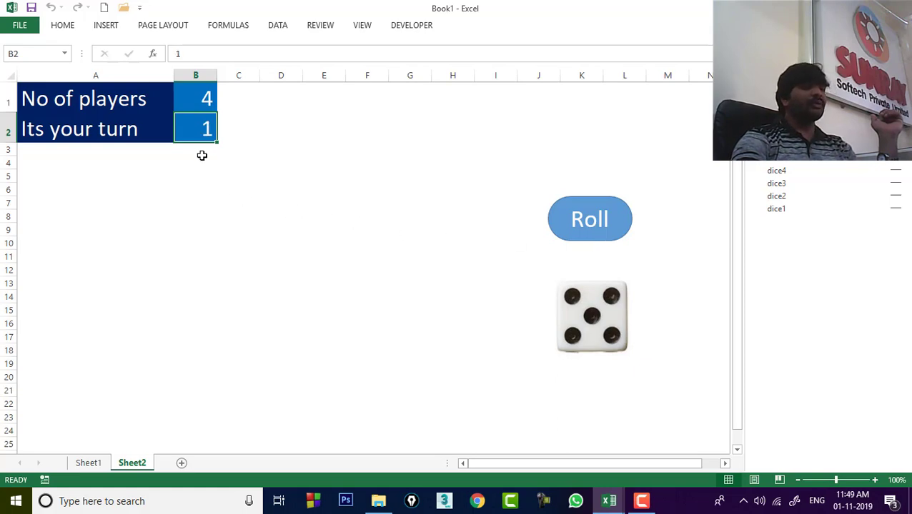
Step: Change the condition to 'If turn < nop Then' and return to Excel
{"action": "mouse_move", "coordinate": [608, 501]}
{"action": "left_click", "coordinate": [658, 449]}
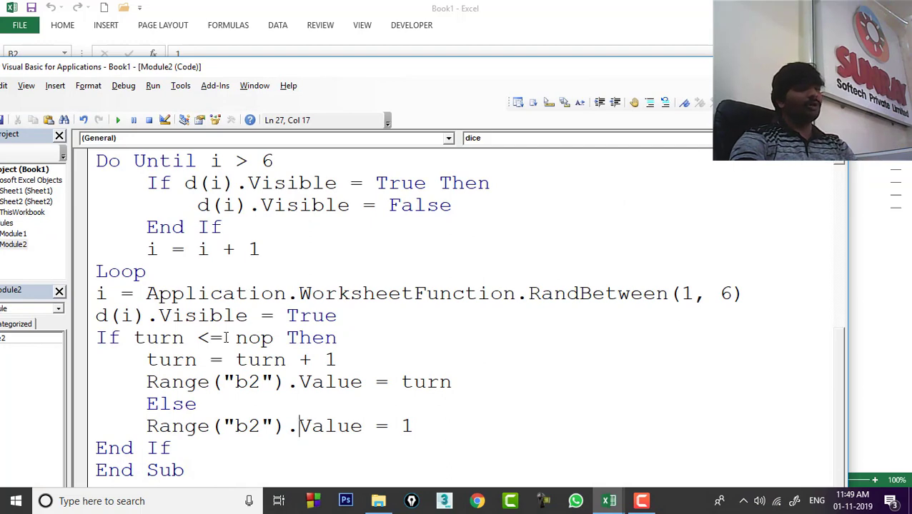
{"action": "key", "text": "BackSpace"}
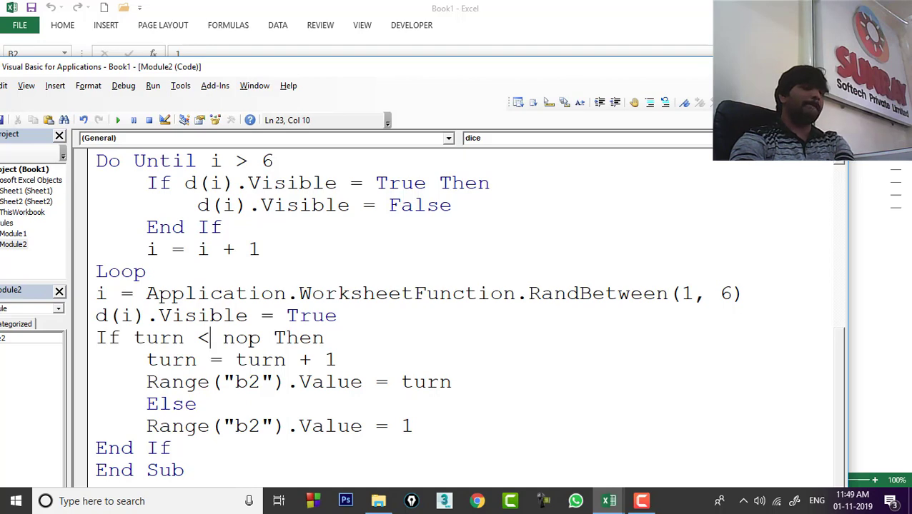
{"action": "key", "text": "alt+F11"}
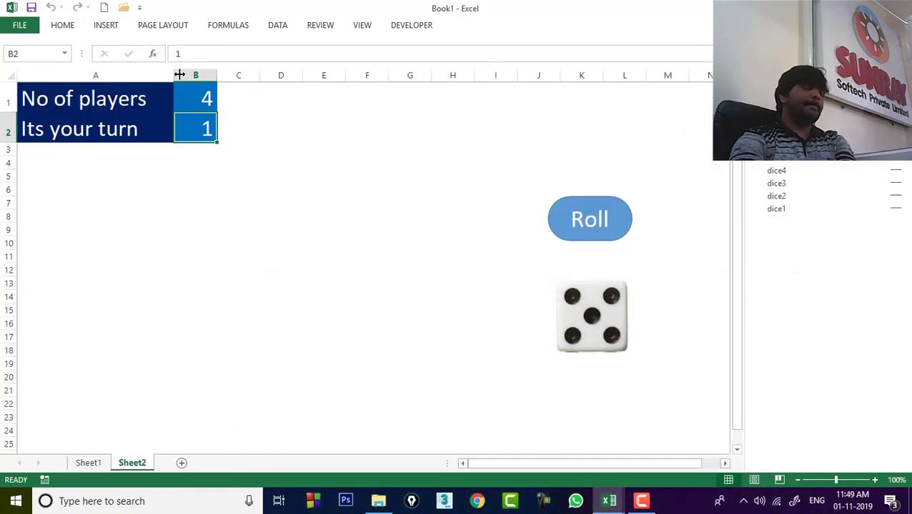
Step: Roll ten times, watching B2 cycle through turns 1 to 4 and wrap back to 1
{"action": "left_click", "coordinate": [599, 232]}
{"action": "left_click", "coordinate": [600, 232]}
{"action": "left_click", "coordinate": [600, 233]}
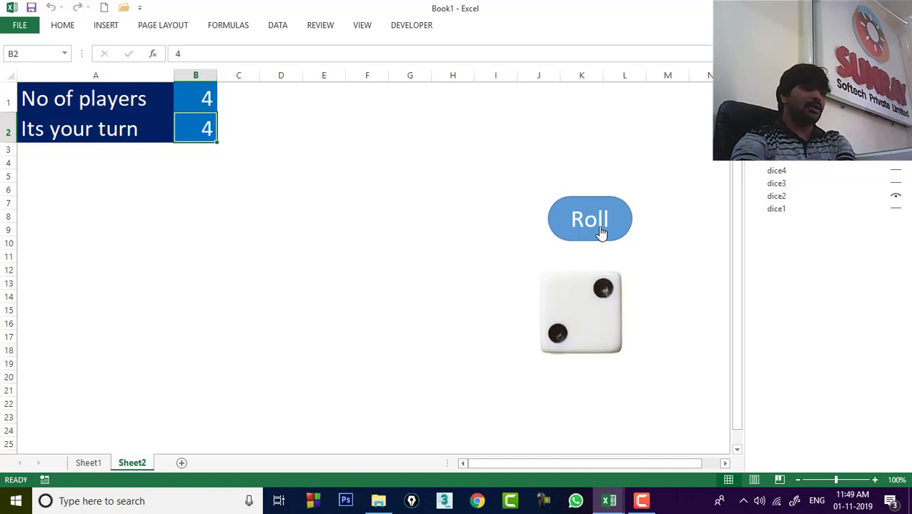
{"action": "left_click", "coordinate": [600, 232]}
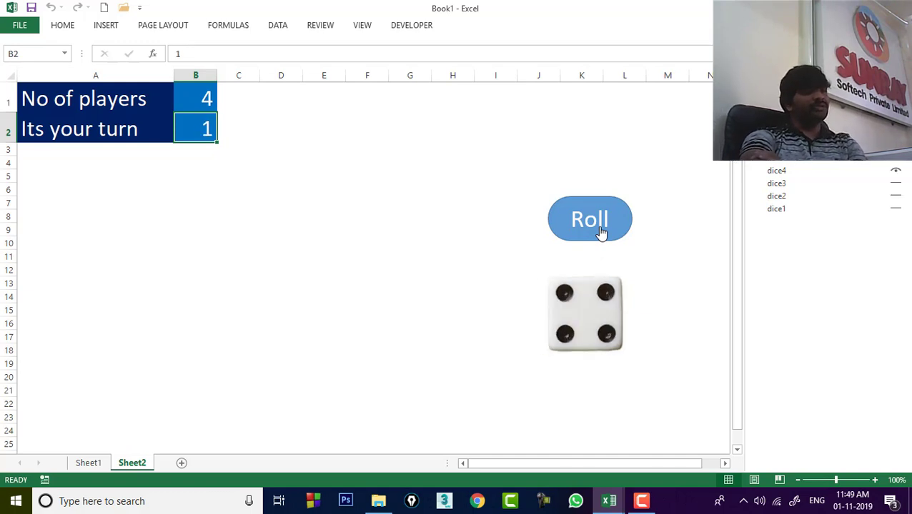
{"action": "left_click", "coordinate": [601, 232]}
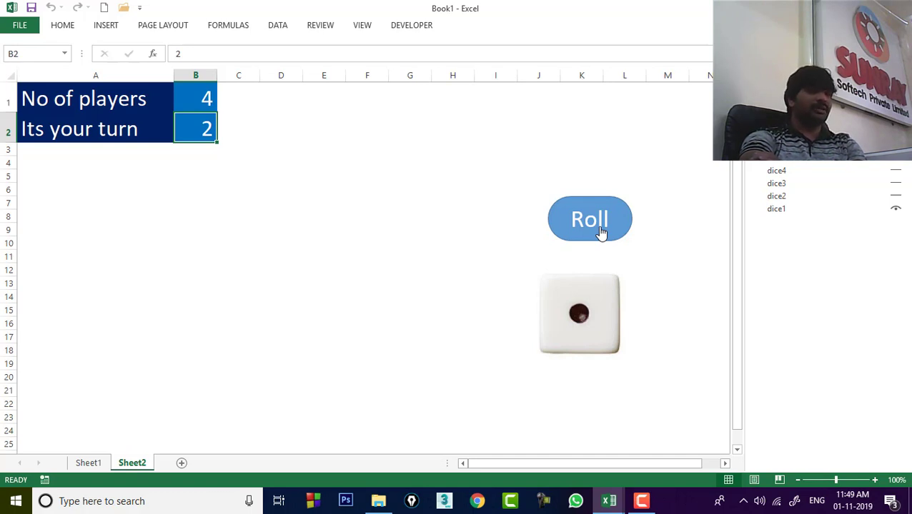
{"action": "left_click", "coordinate": [602, 233]}
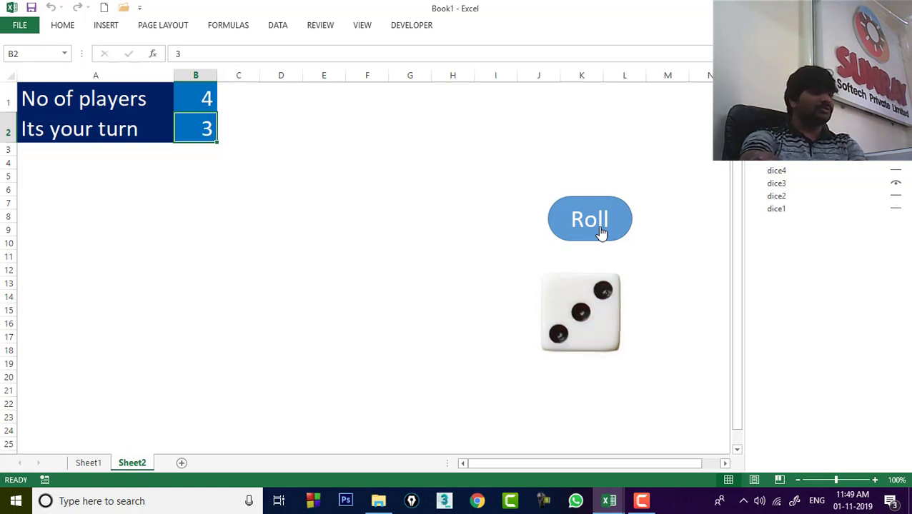
{"action": "left_click", "coordinate": [602, 233]}
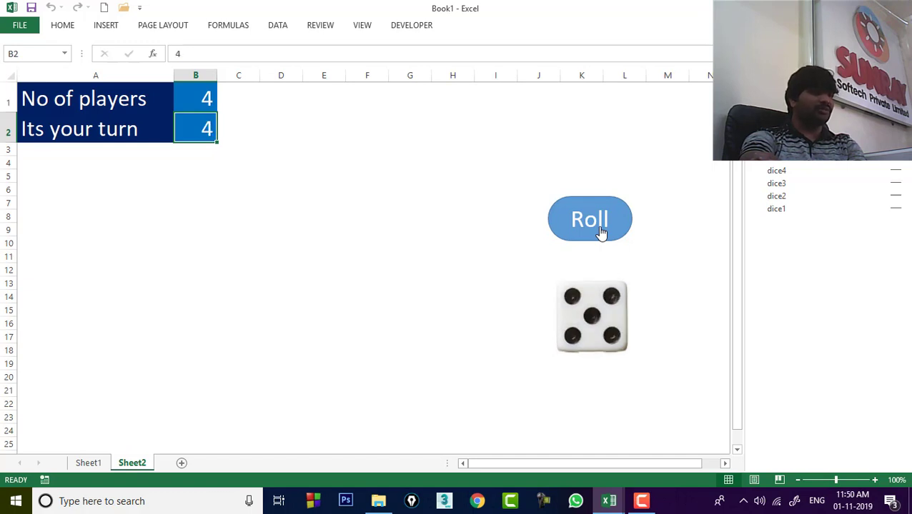
{"action": "left_click", "coordinate": [602, 233]}
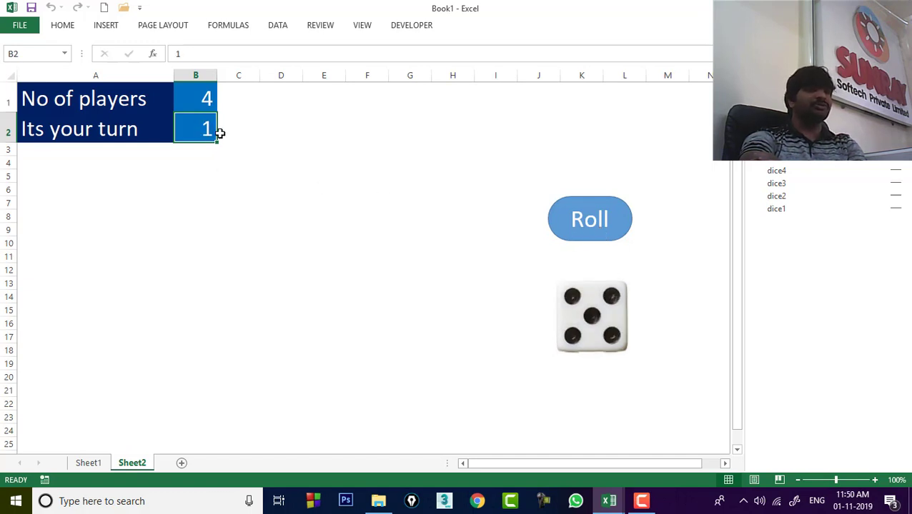
{"action": "left_click", "coordinate": [592, 239]}
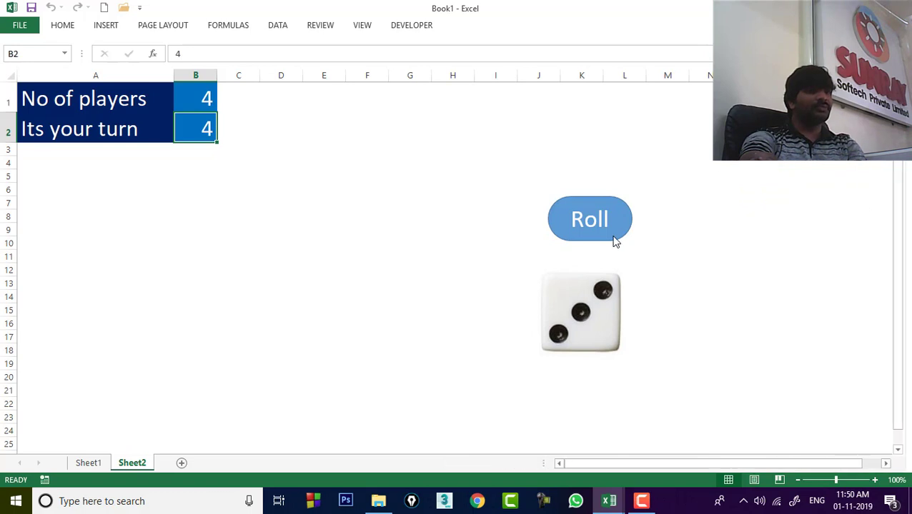
{"action": "left_click", "coordinate": [594, 234]}
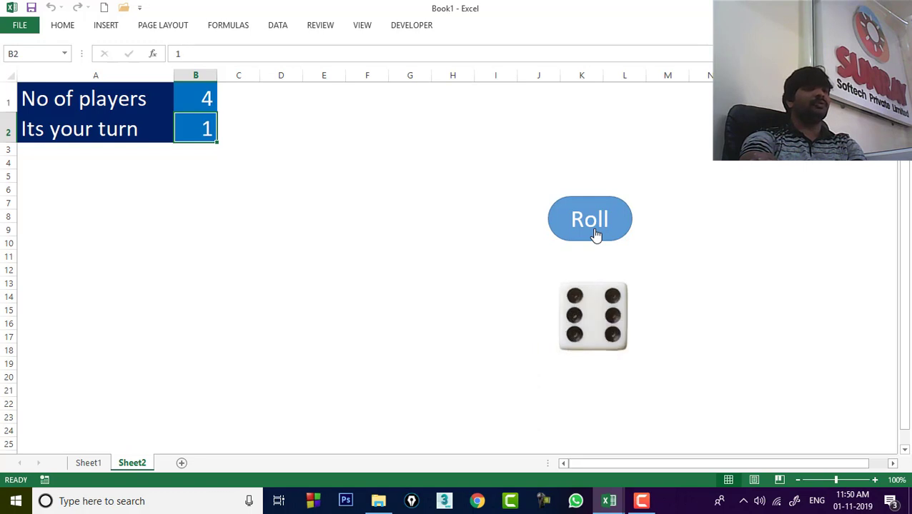
Step: Set the number of players in B1 to 10 and roll
{"action": "left_click", "coordinate": [200, 101]}
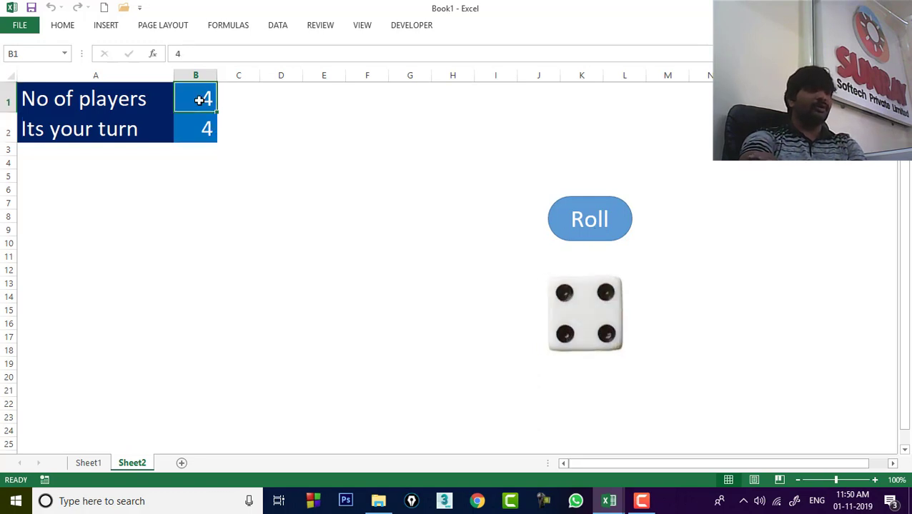
{"action": "type", "text": "10"}
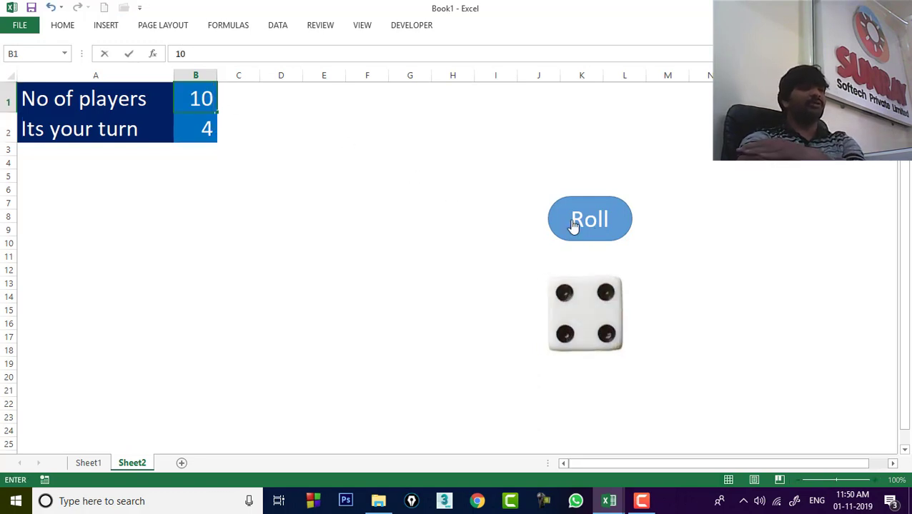
{"action": "left_click", "coordinate": [595, 226]}
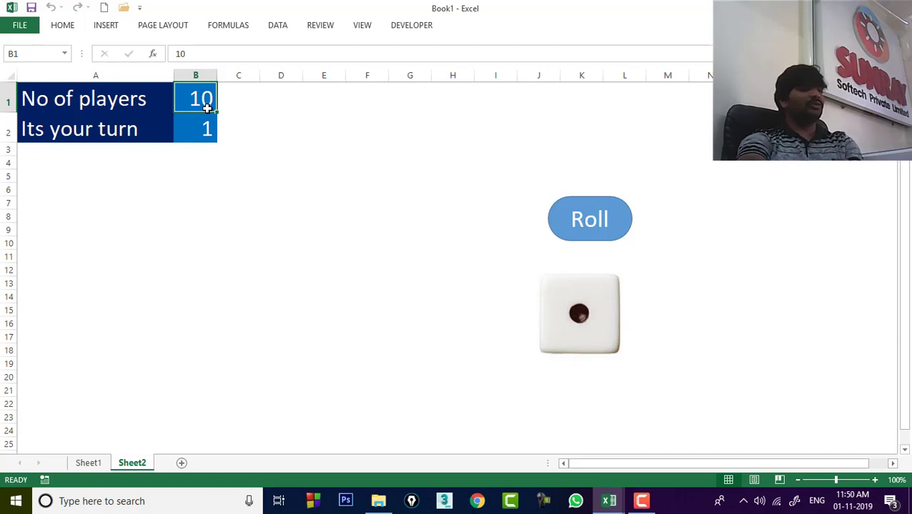
Step: Set B1 to 2 players and roll repeatedly, with B2 alternating between 1 and 2
{"action": "type", "text": "2"}
{"action": "left_click", "coordinate": [580, 223]}
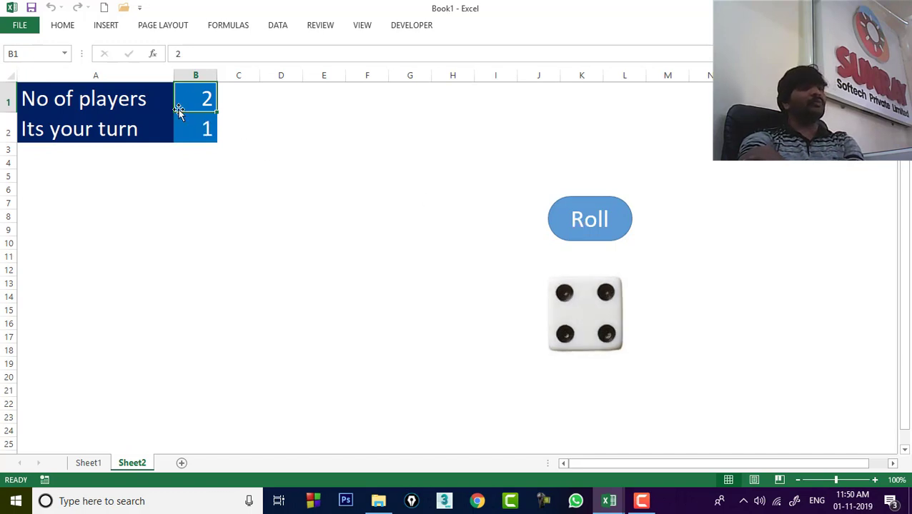
{"action": "left_click", "coordinate": [585, 229]}
{"action": "left_click", "coordinate": [585, 229]}
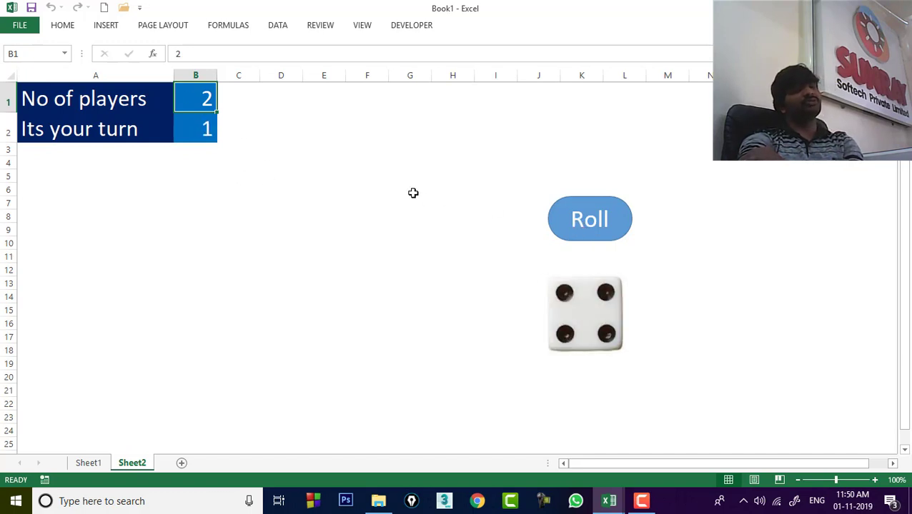
{"action": "left_click", "coordinate": [588, 233]}
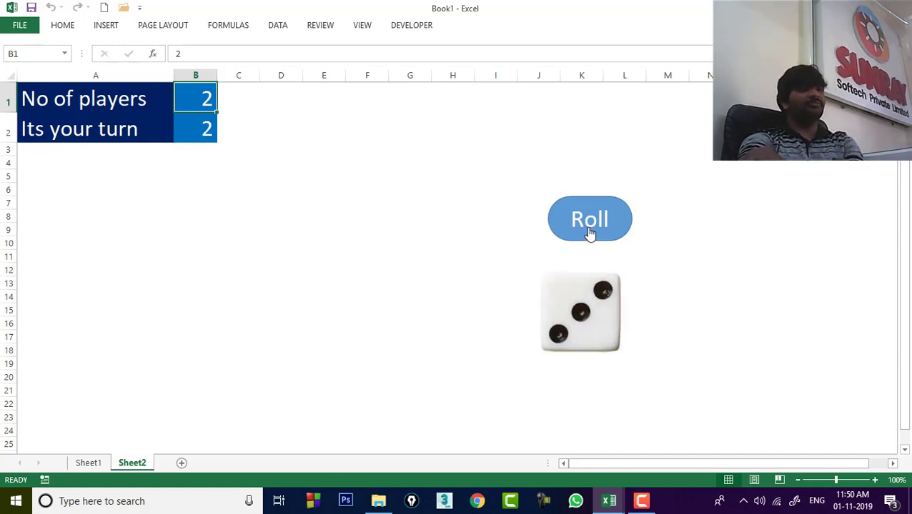
{"action": "left_click", "coordinate": [590, 233]}
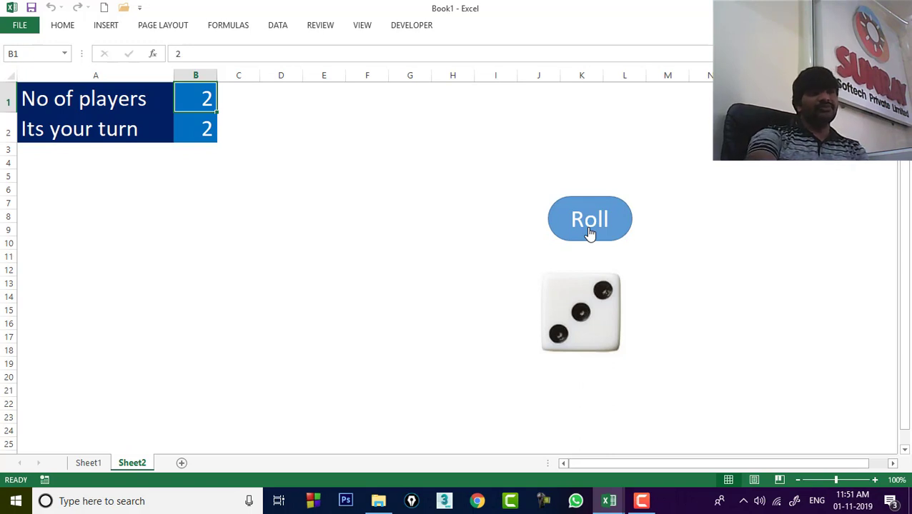
Step: Set B1 to 5 players and roll, making it turn 3, then show the desktop
{"action": "type", "text": "5"}
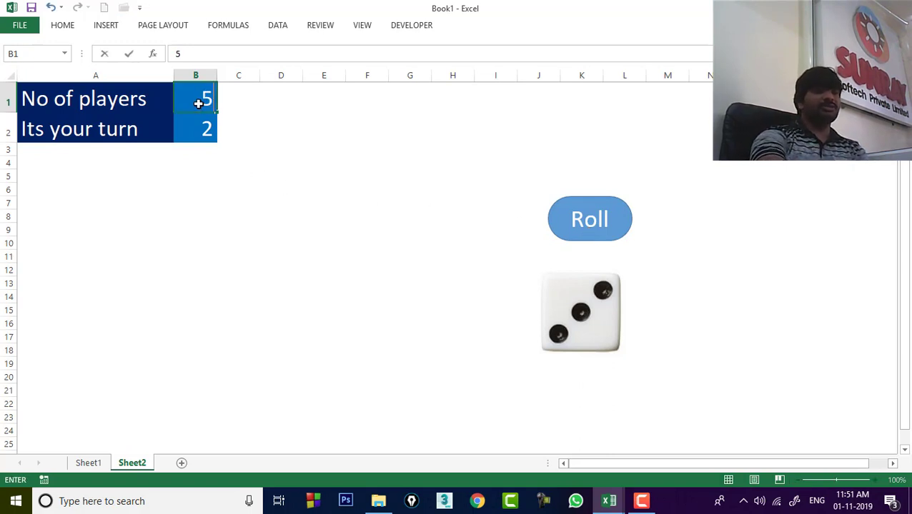
{"action": "left_click", "coordinate": [590, 234]}
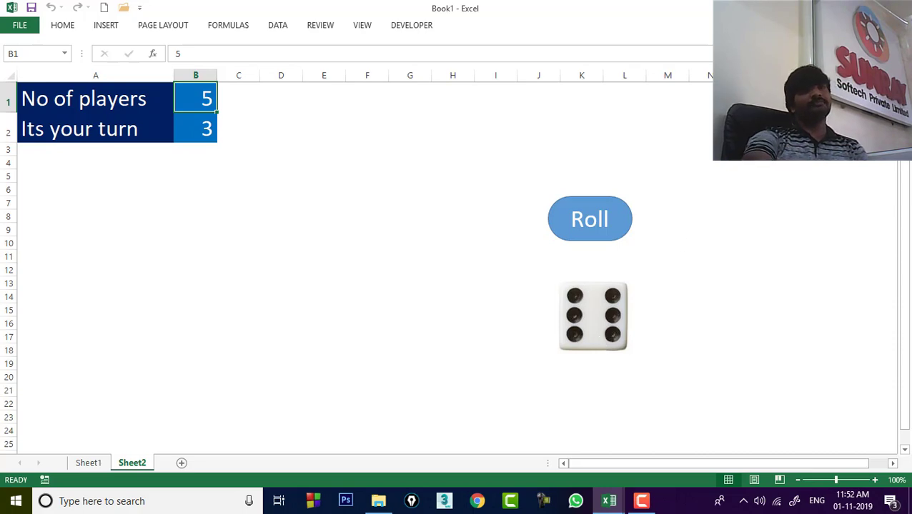
{"action": "key", "text": "alt+Tab"}
{"action": "key", "text": "super+d"}
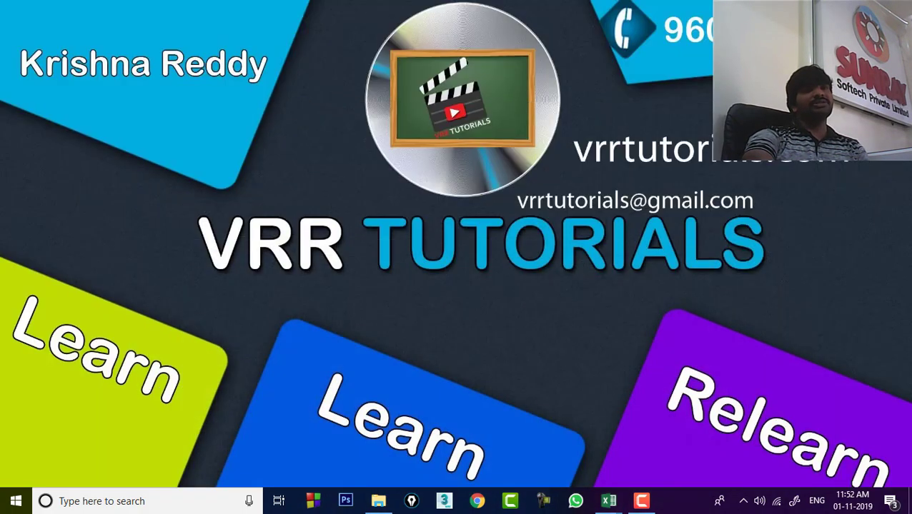